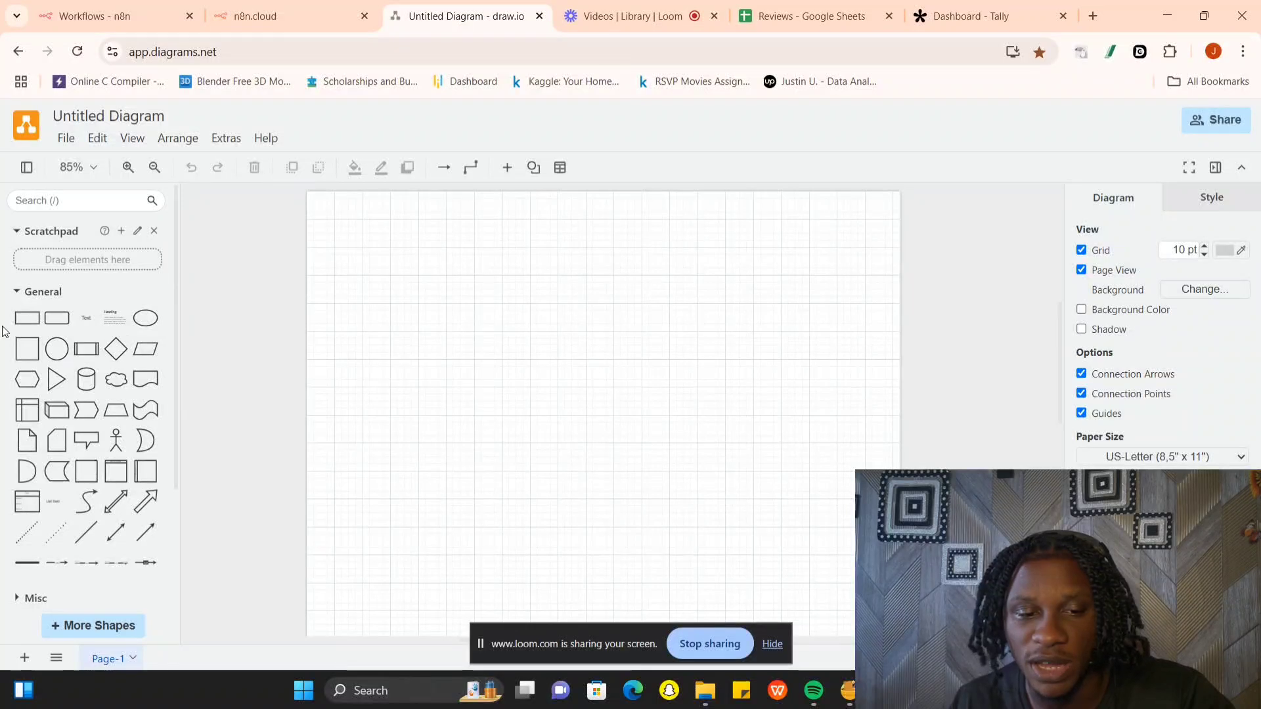
- Place a rectangle in the upper part of the page and label it "form gets data through a webhook"
mouse_move(29, 328)
left_click_drag(29, 328, 437, 289)
double_click(441, 290)
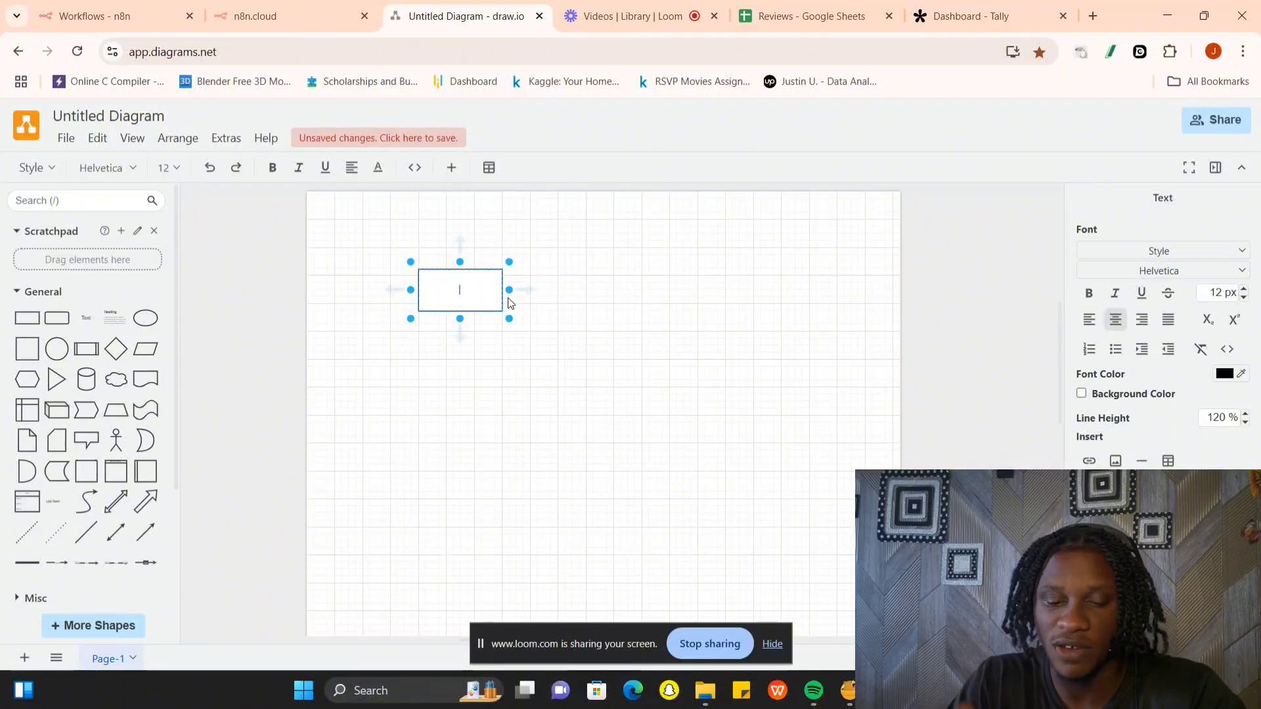
type("form gets")
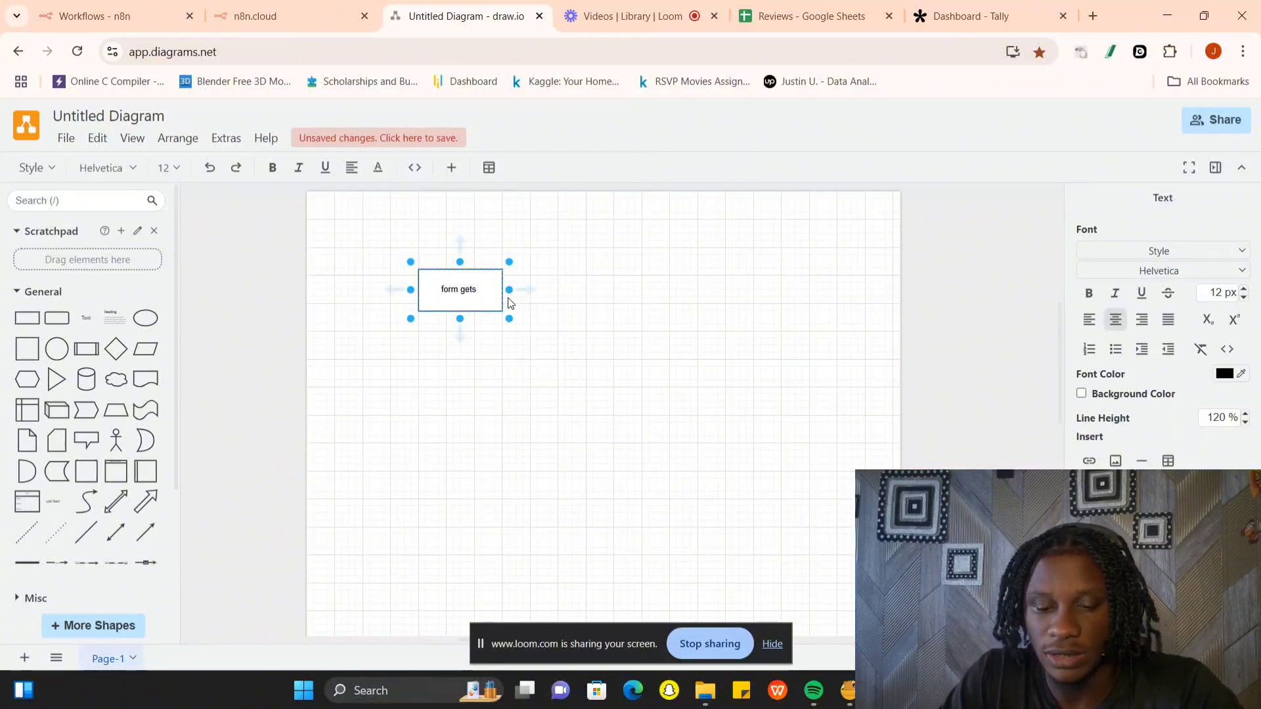
type(" dat a thro")
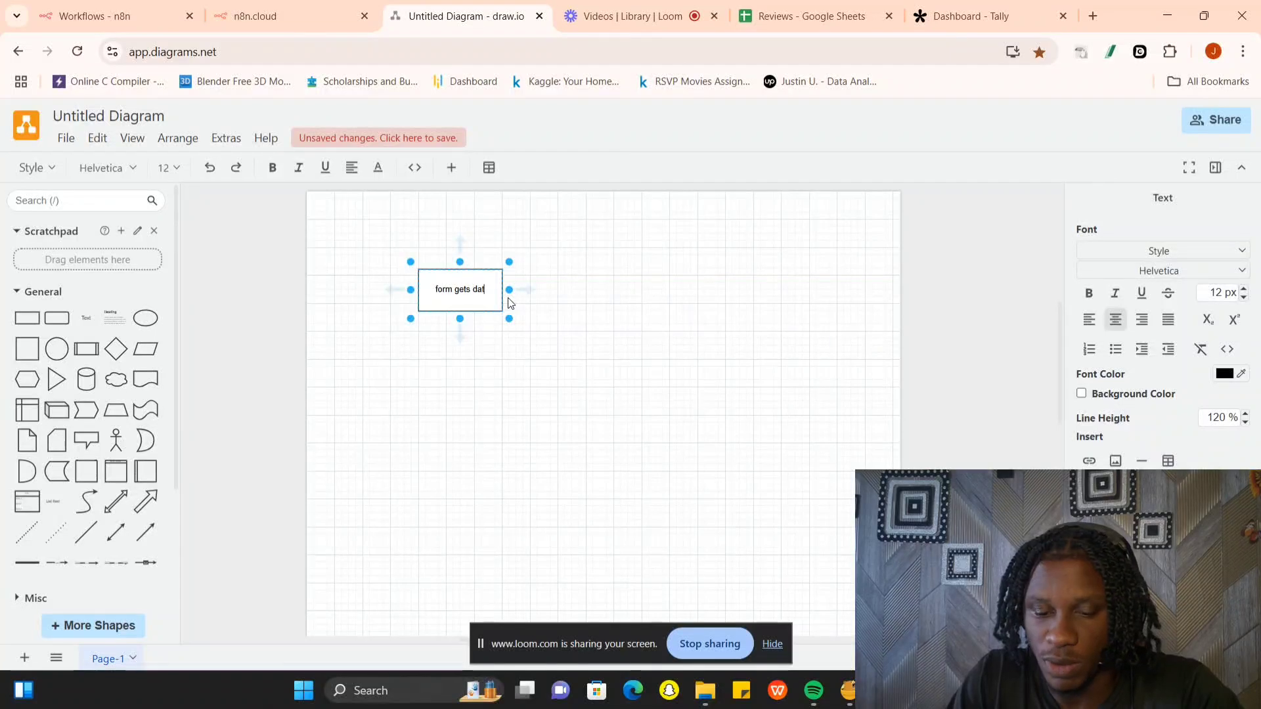
type("ugh a web")
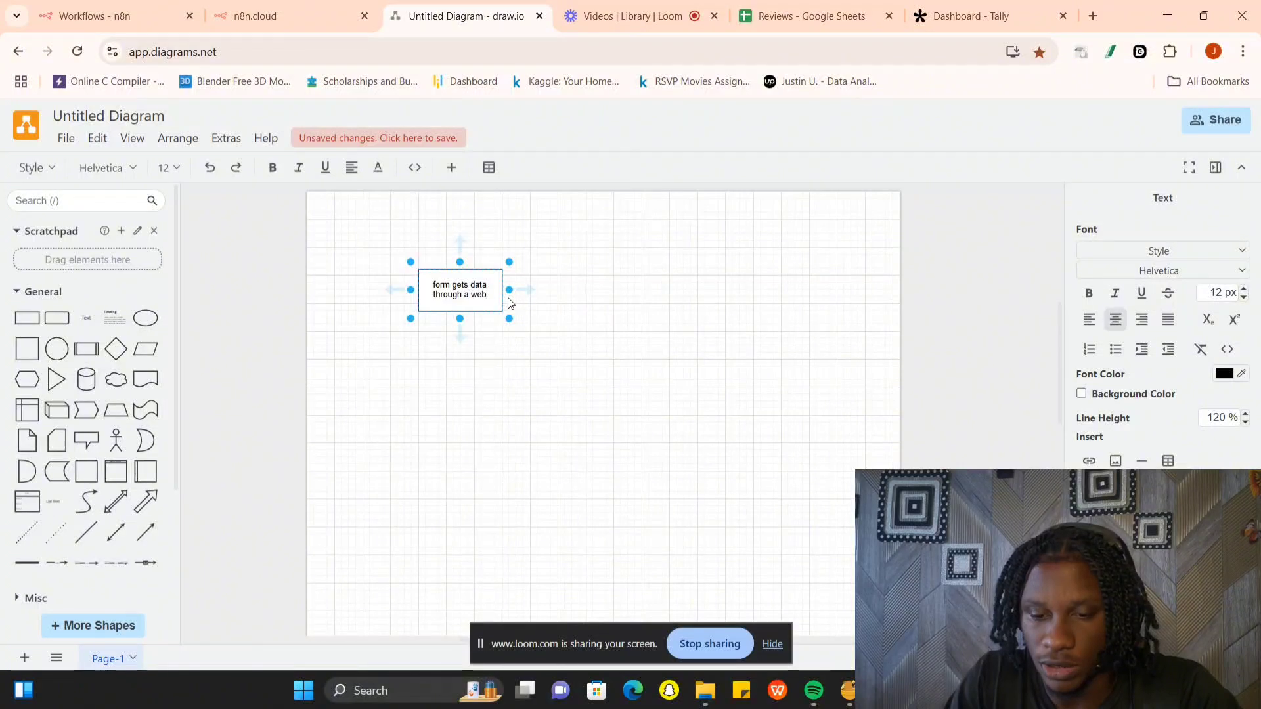
type("hook")
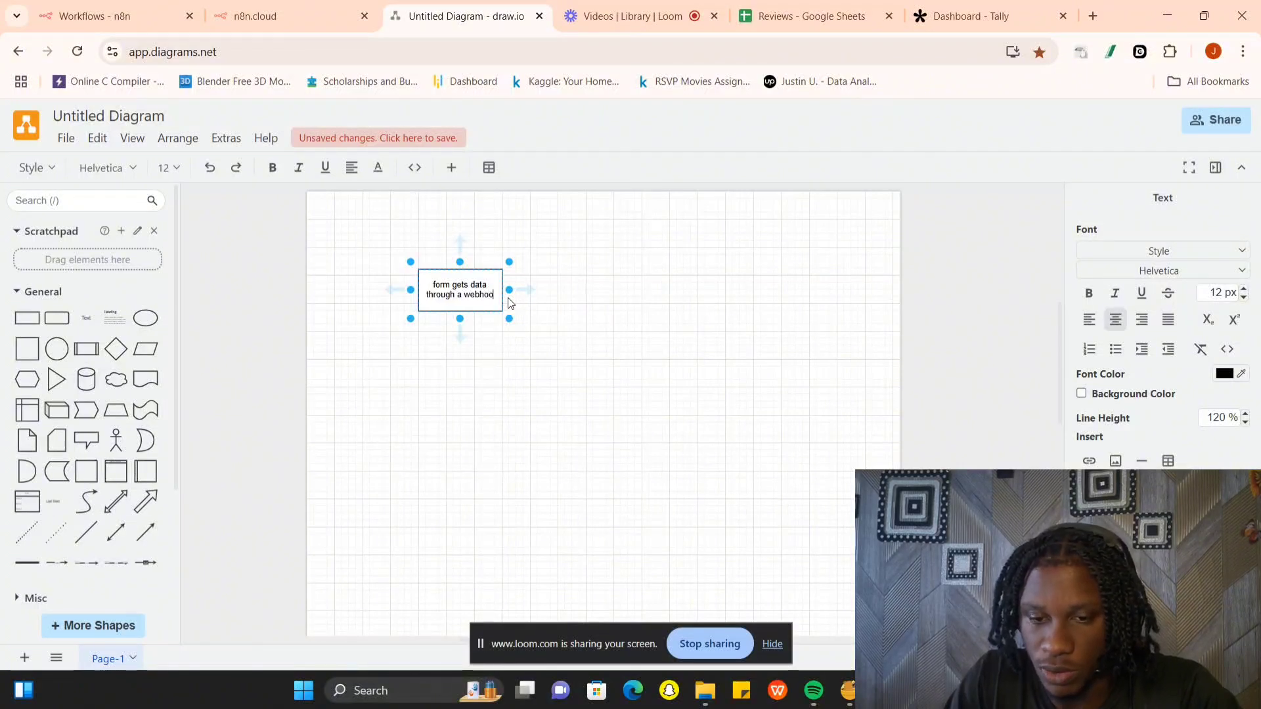
- Add a connected rectangle below the webhook box and label it "googlesheet"
left_click(463, 332)
left_click(493, 326)
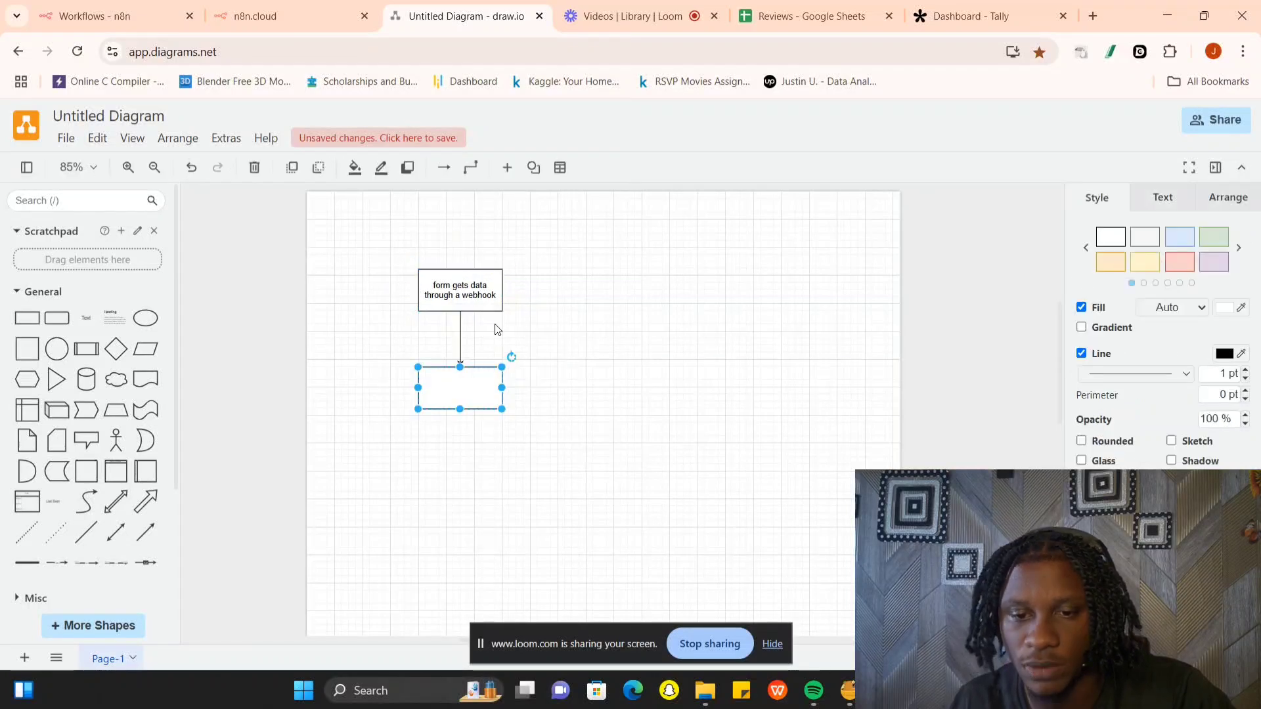
double_click(478, 375)
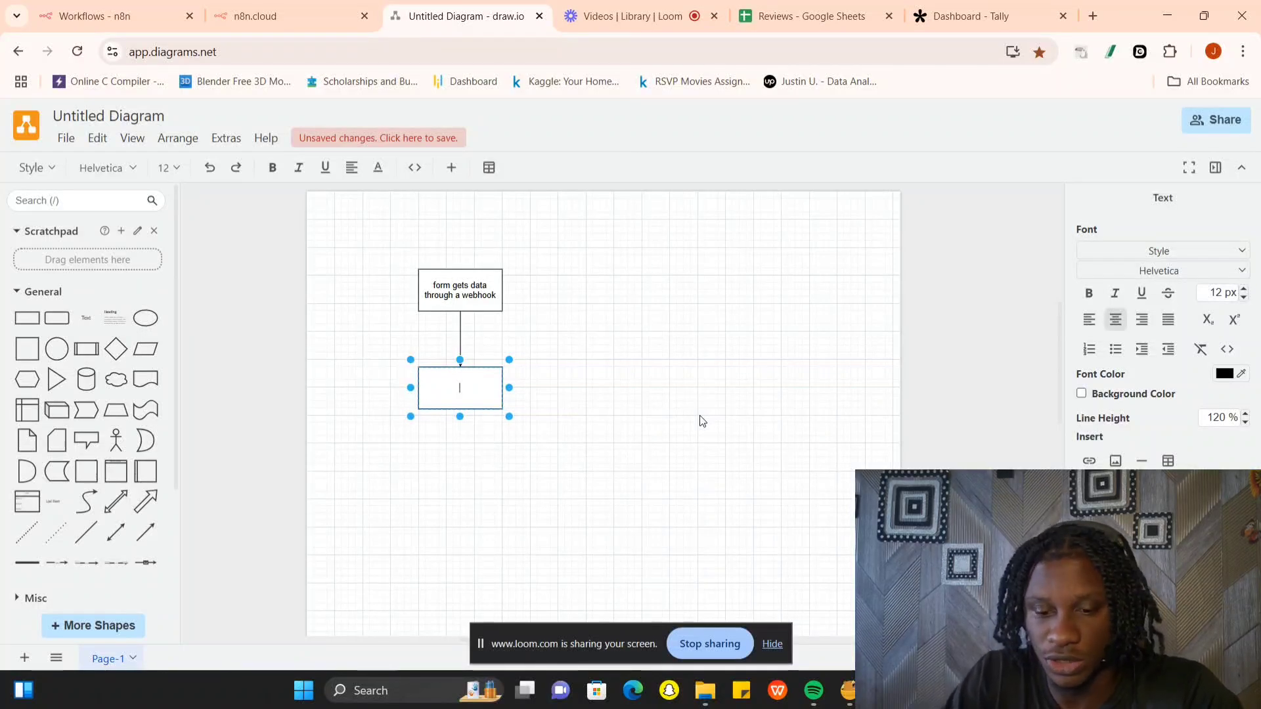
type("goog")
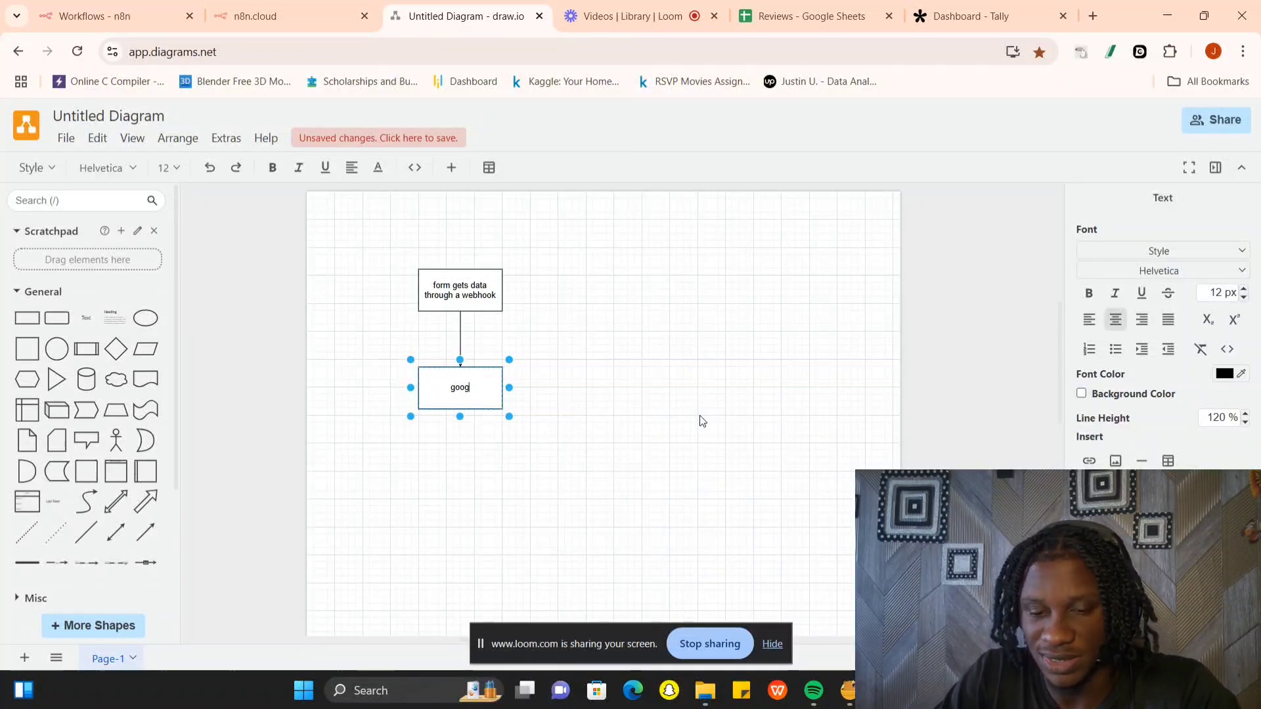
type("lesheet")
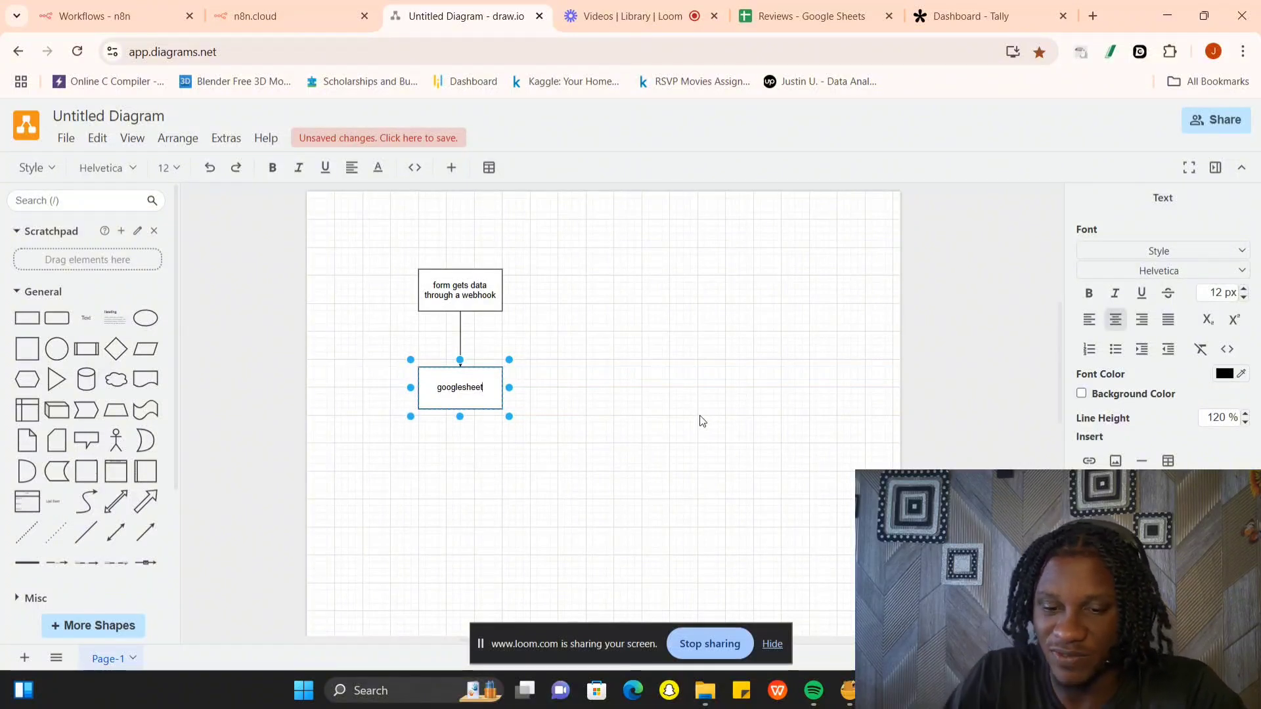
key("Return")
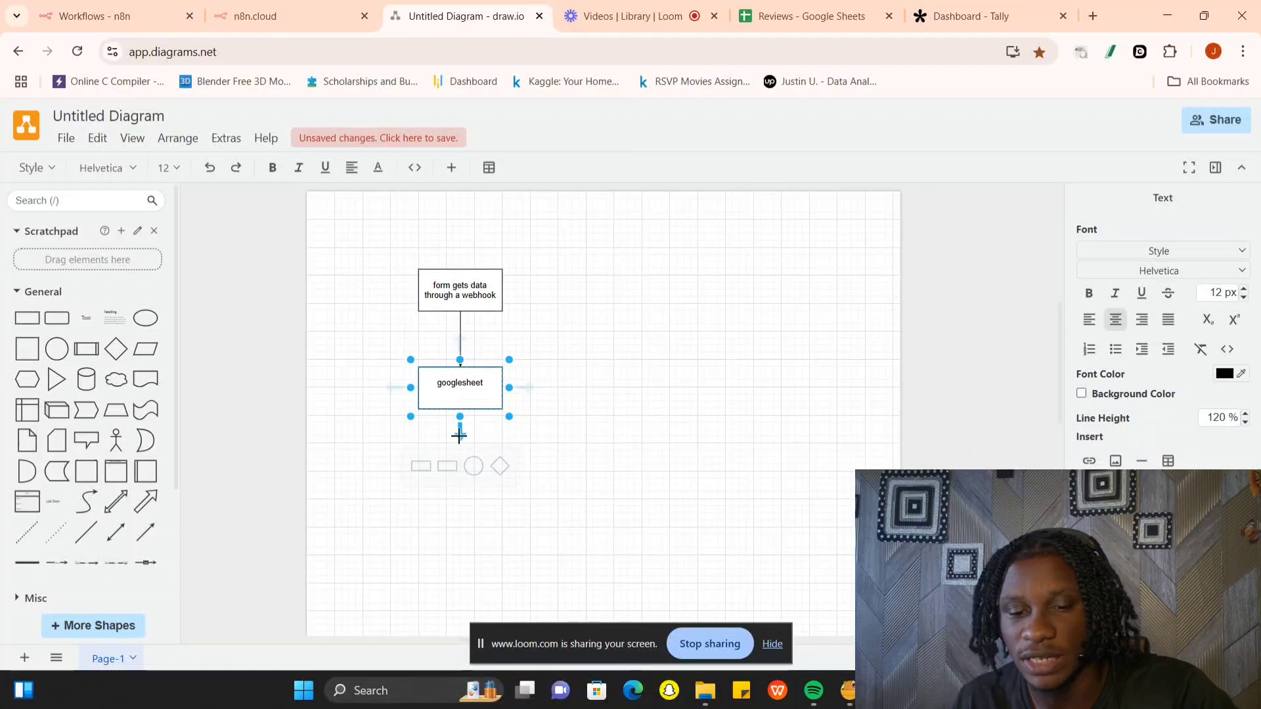
- Add a connected box below googlesheet labelled "sends email to sales rep and also to the customer thanking them for leaving a review" and heighten it
left_click(486, 438)
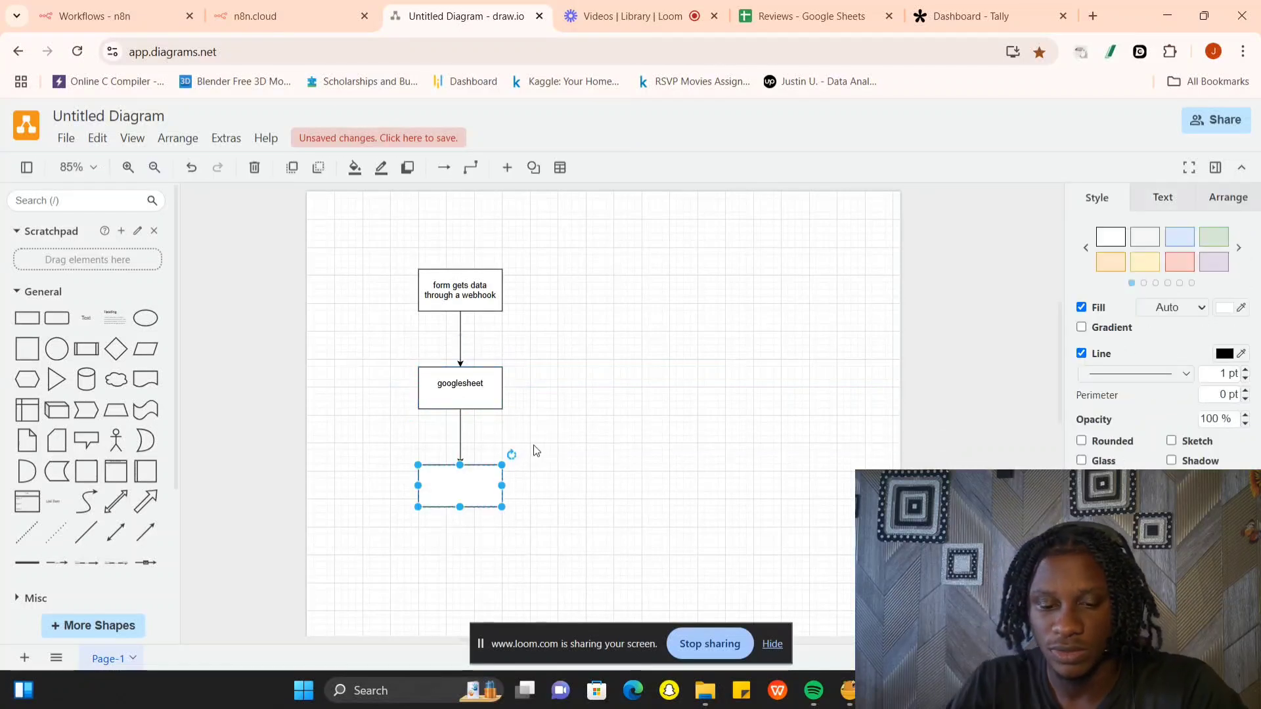
type("sends")
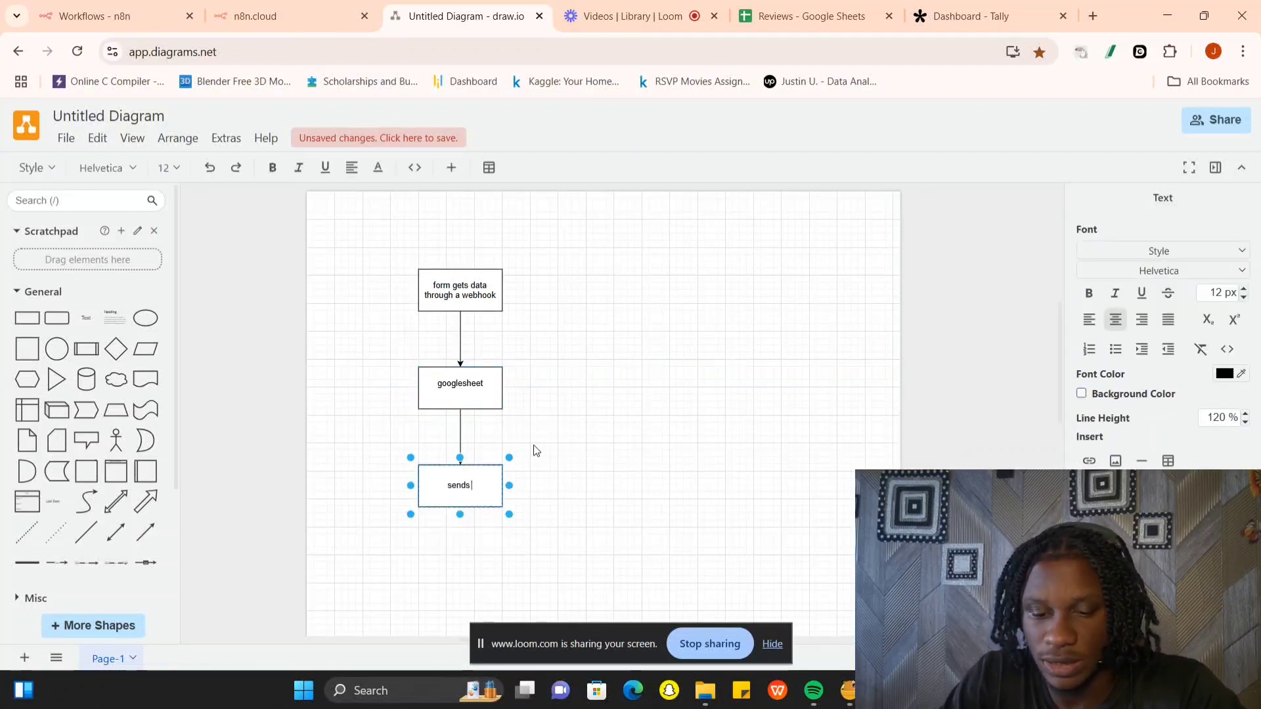
type(" email to")
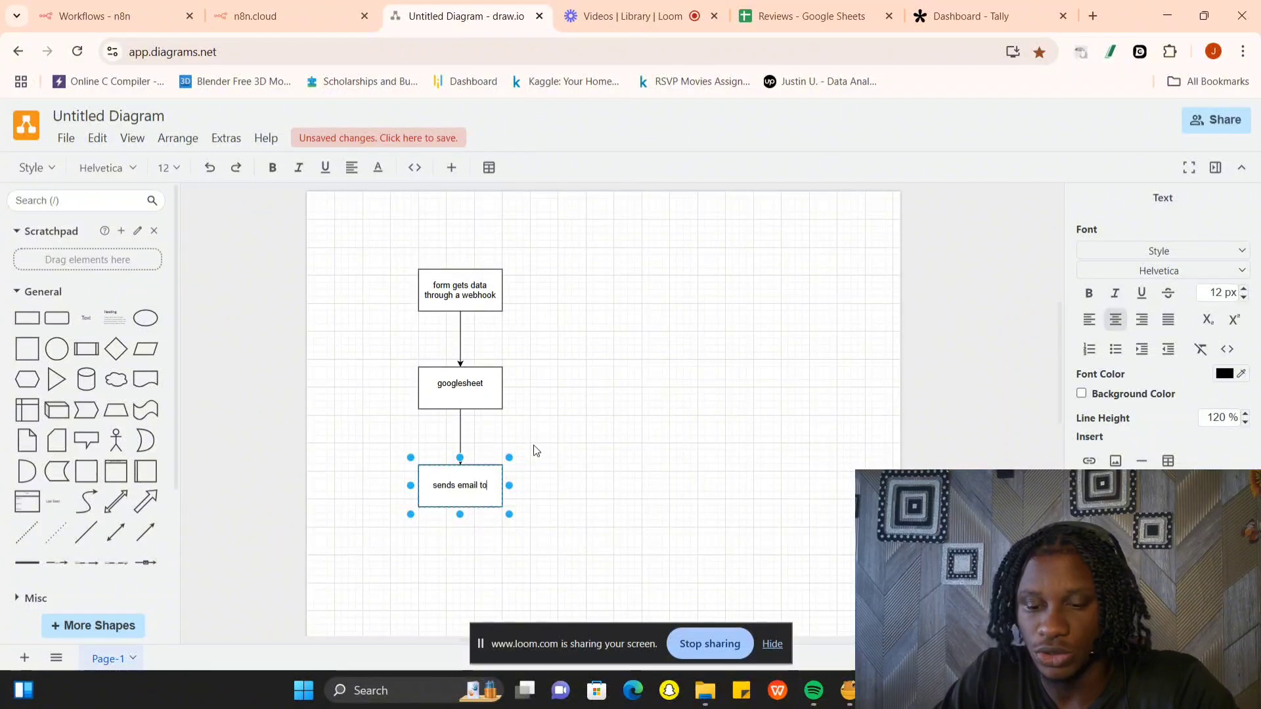
type(" sales rep and")
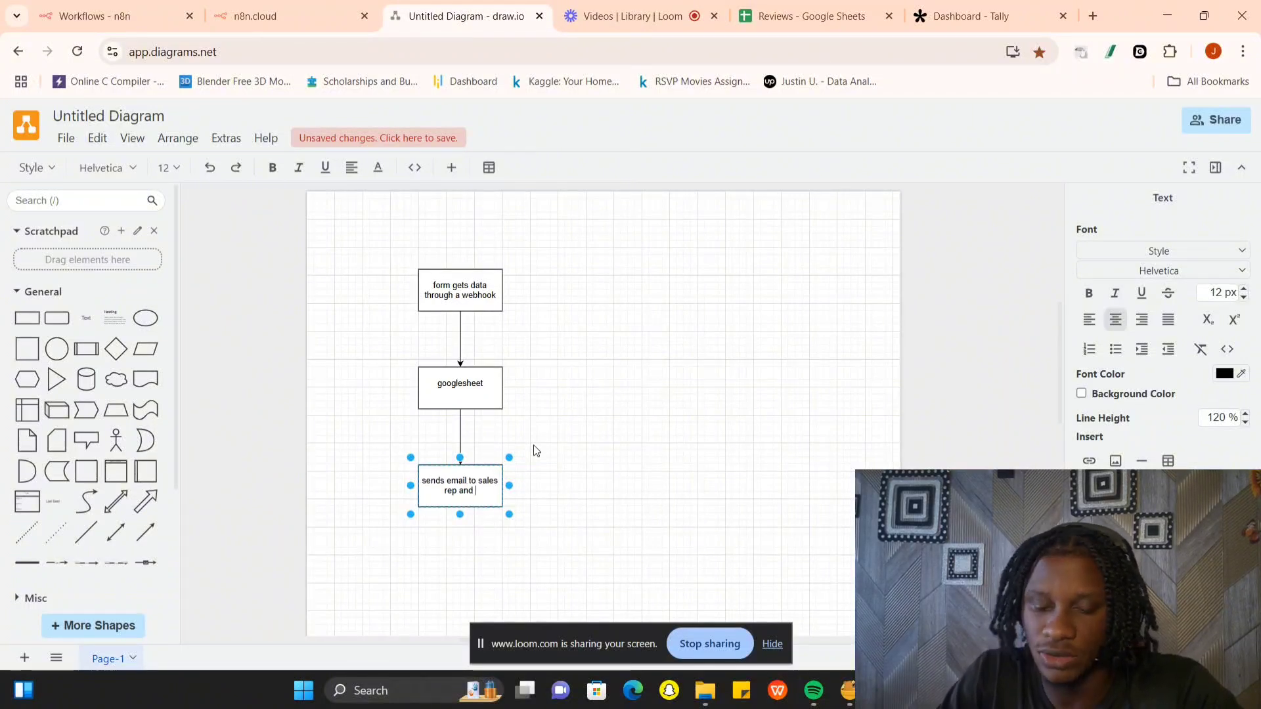
type(" also to")
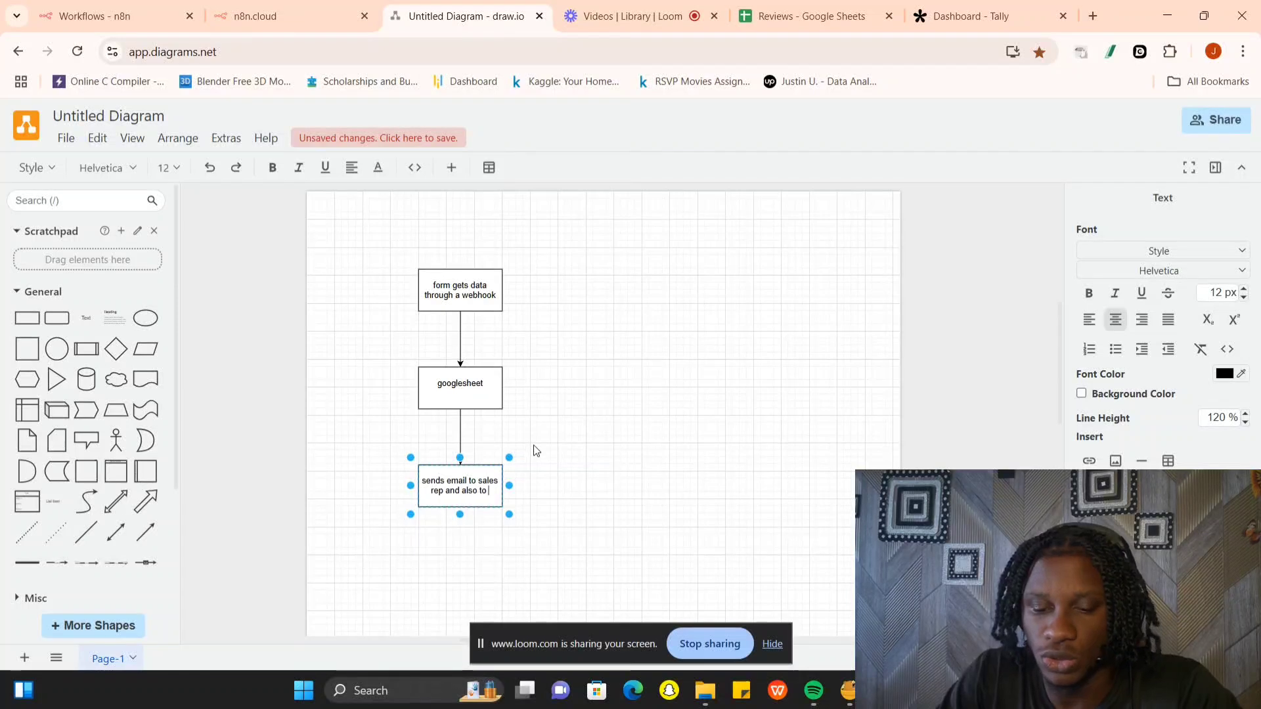
type(" the qustome")
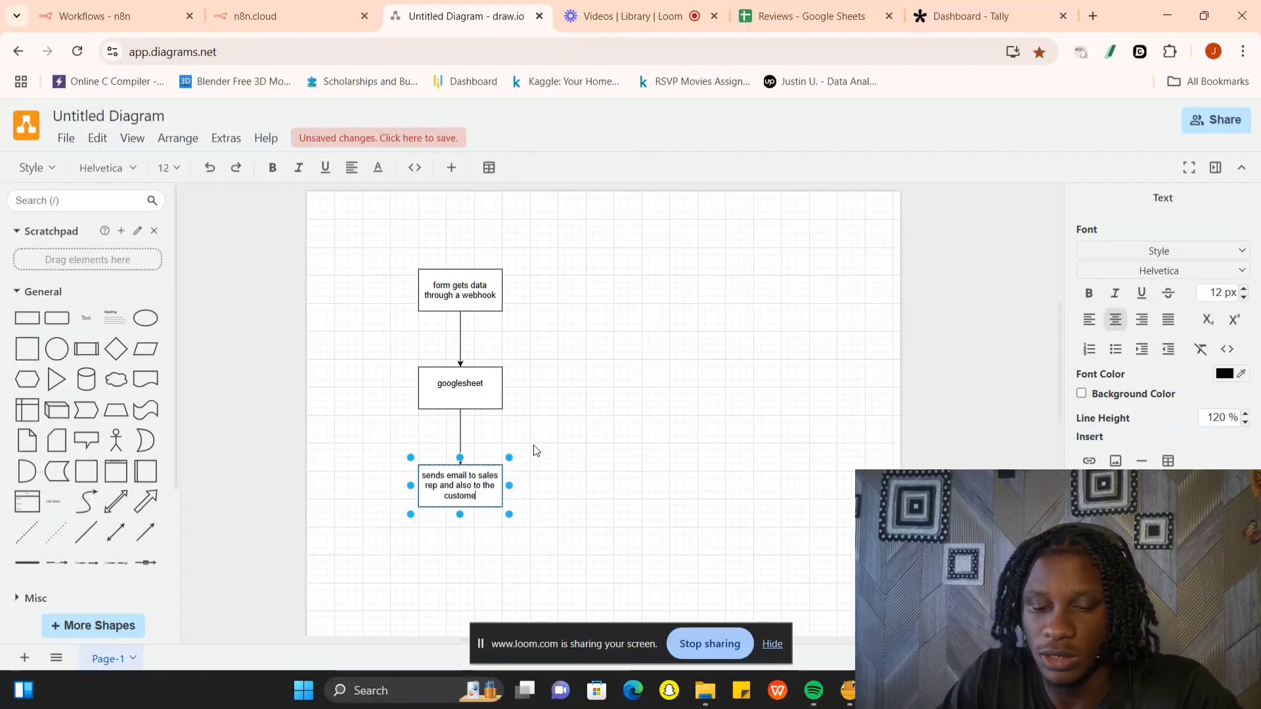
type("r than")
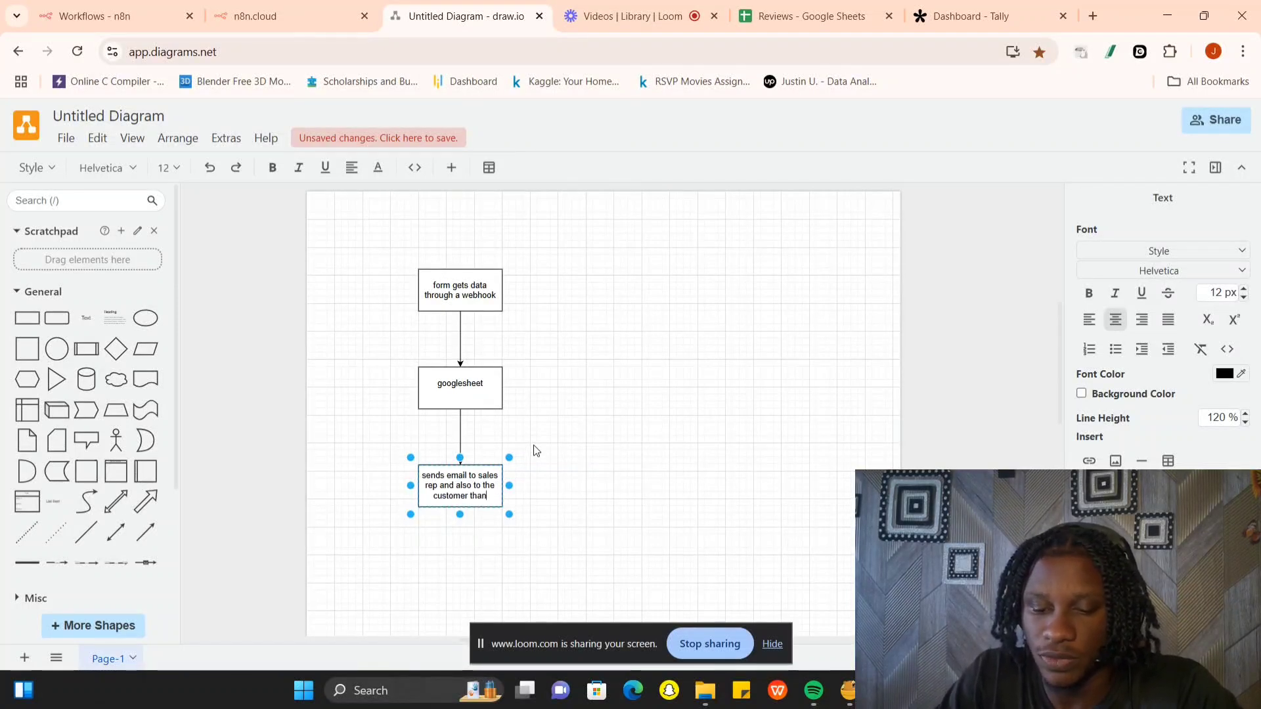
type("king them ")
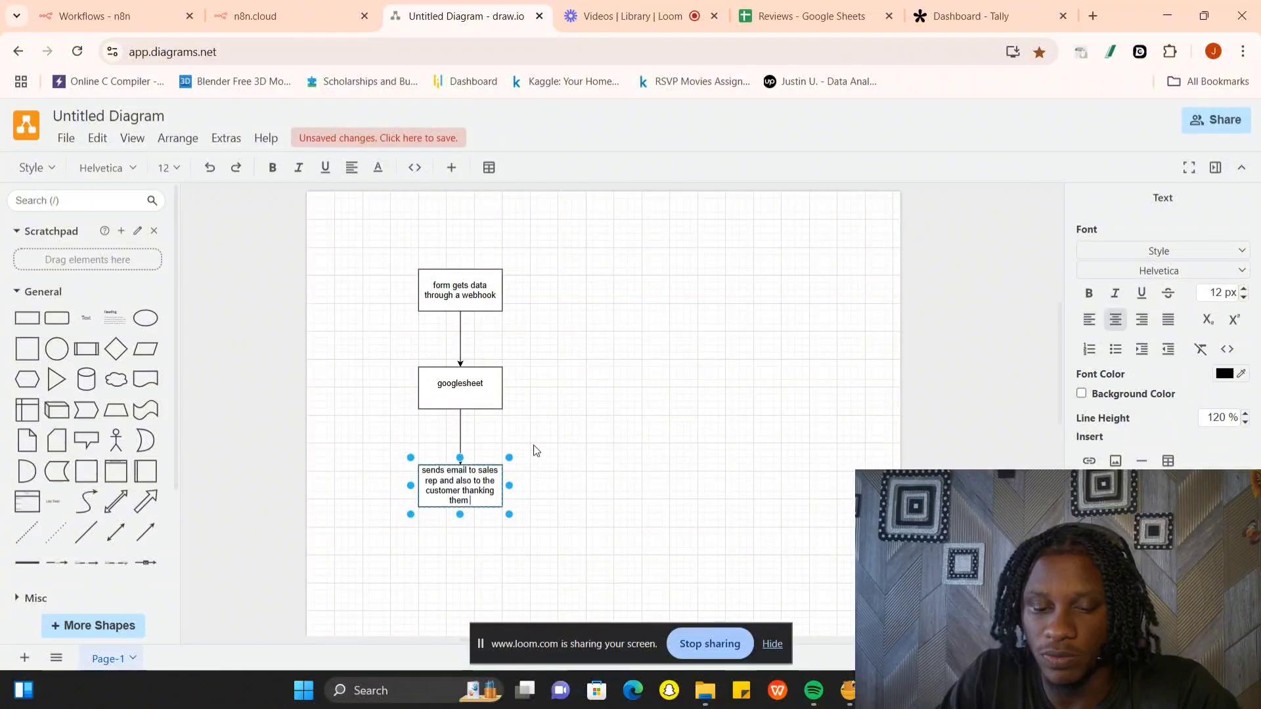
type("for l")
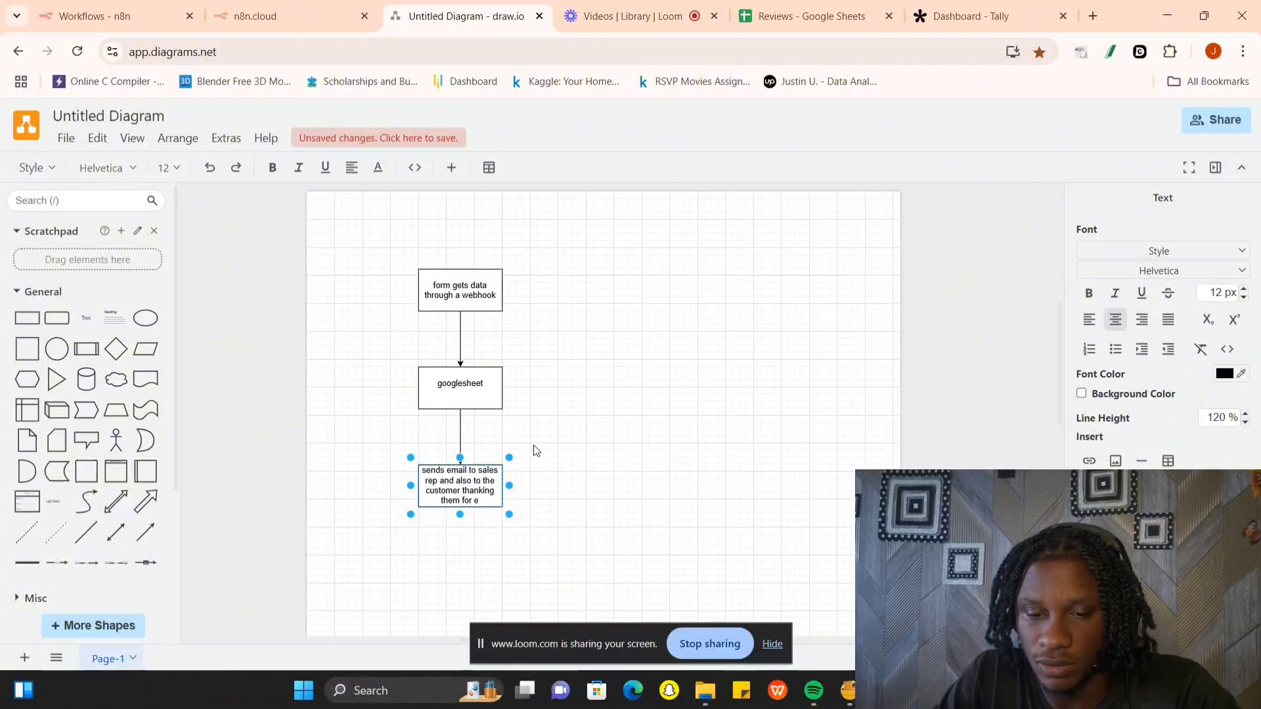
type("eavin")
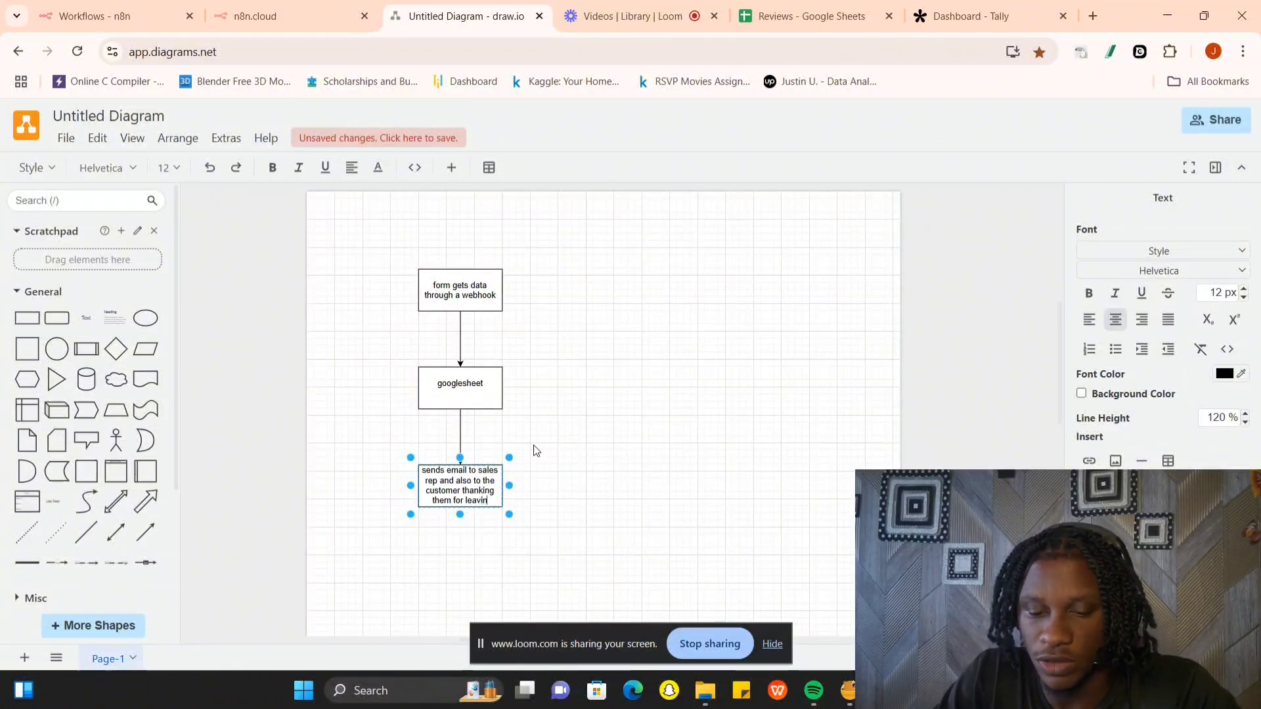
type("g a review")
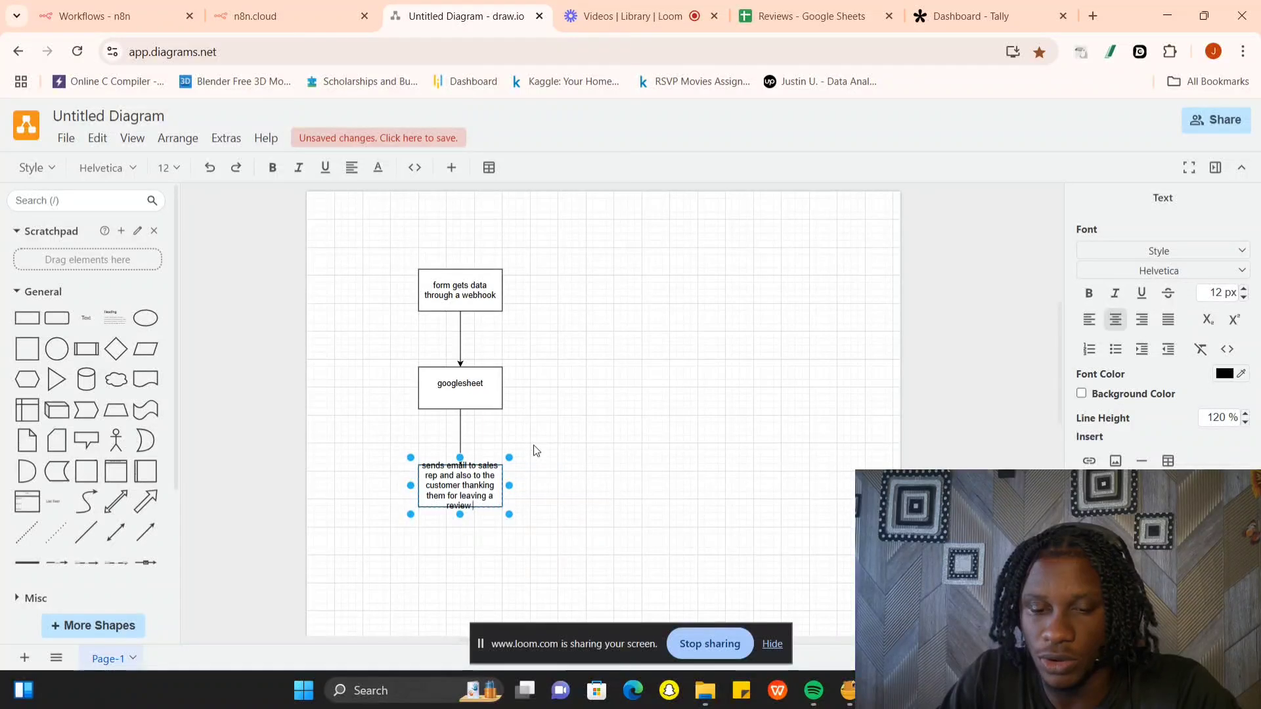
left_click(532, 452)
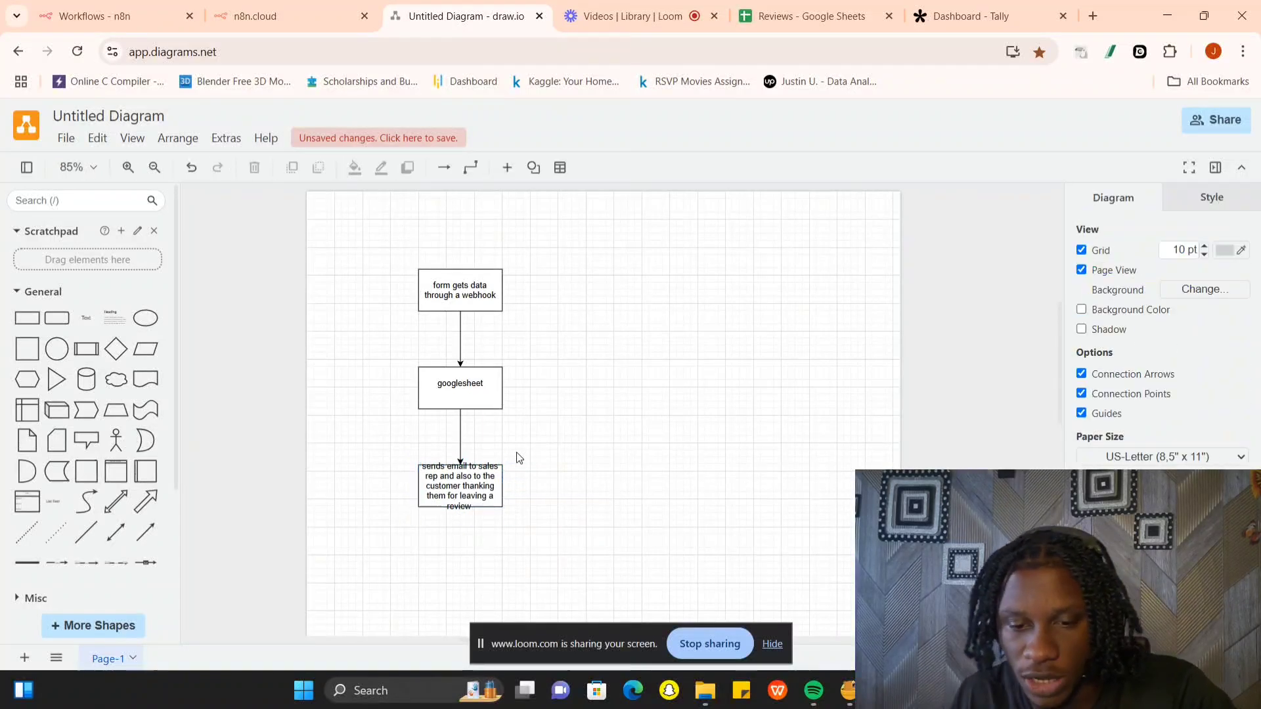
left_click(473, 506)
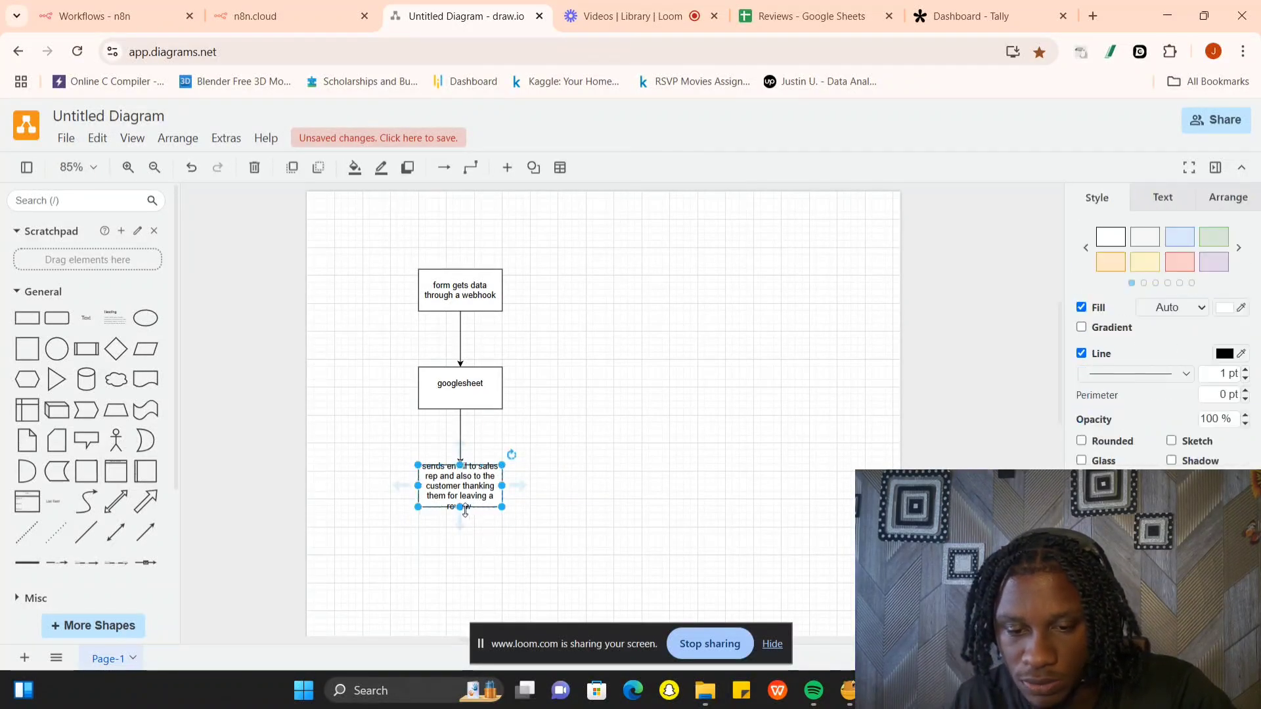
left_click_drag(465, 512, 463, 529)
- Apply the red style to the webhook box, yellow to the googlesheet box and green to the email box
left_click(463, 303)
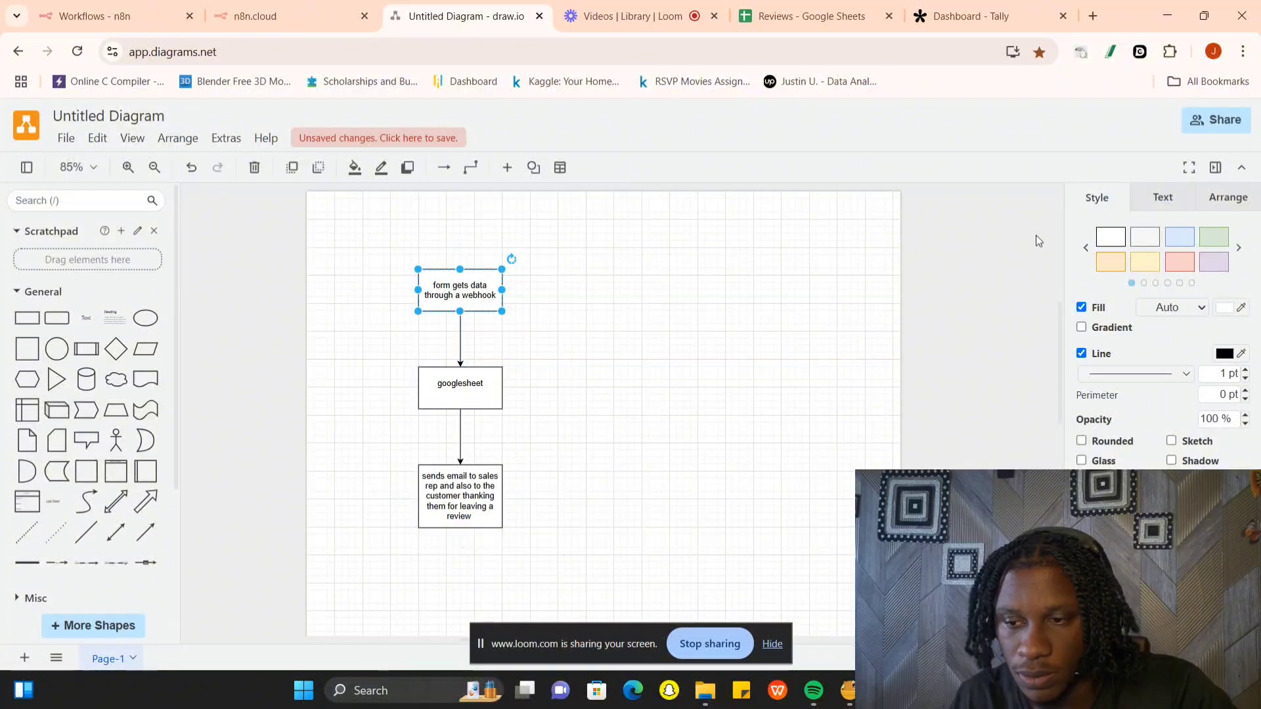
left_click(1177, 261)
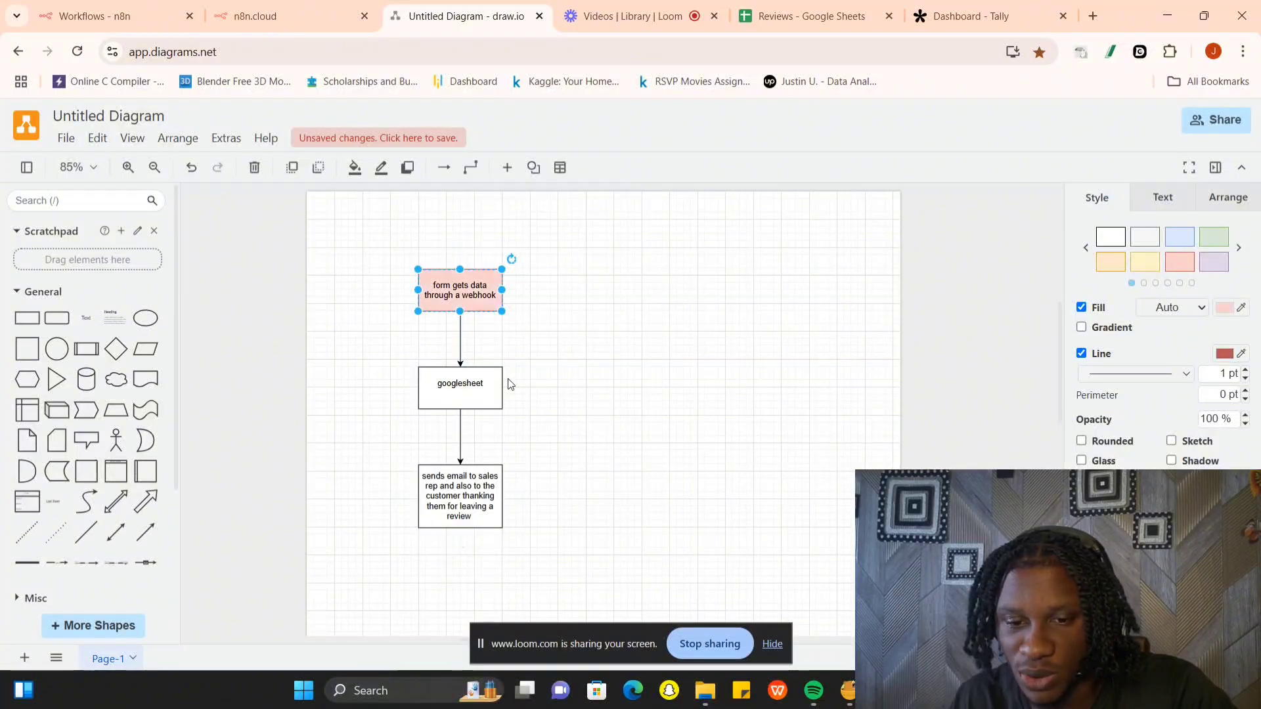
left_click(492, 381)
left_click(1142, 265)
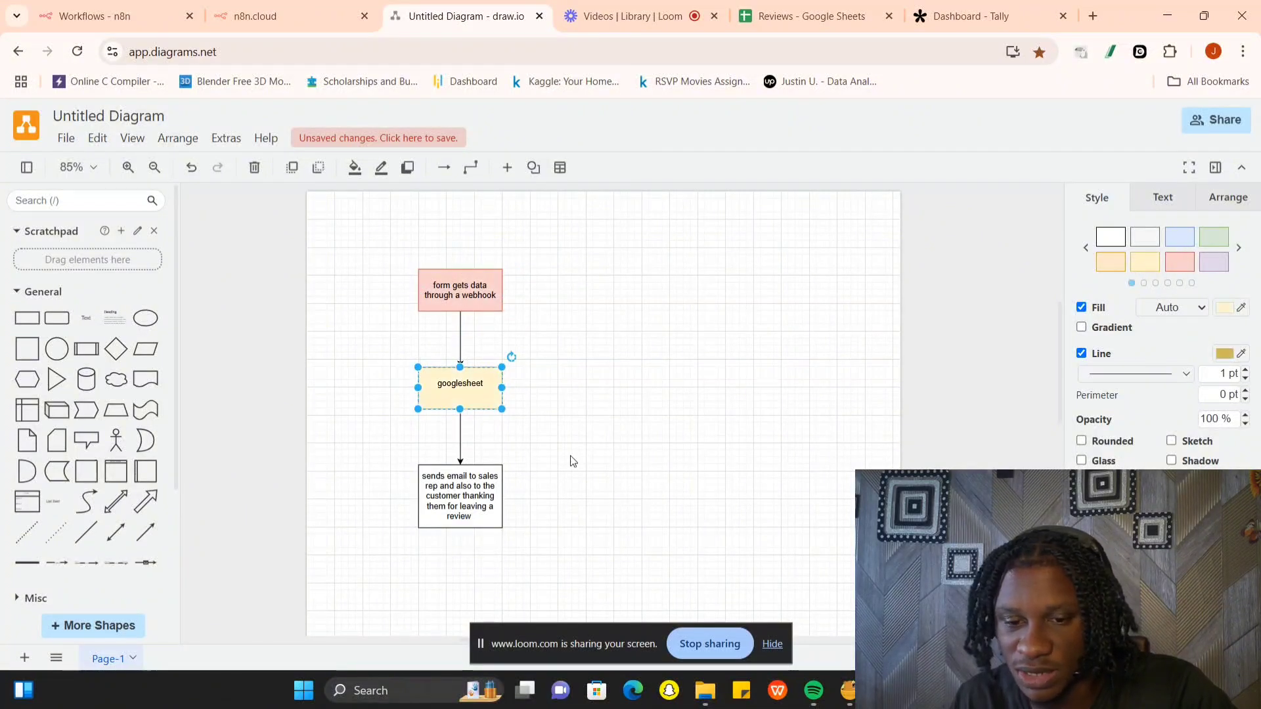
left_click(473, 483)
left_click(1214, 240)
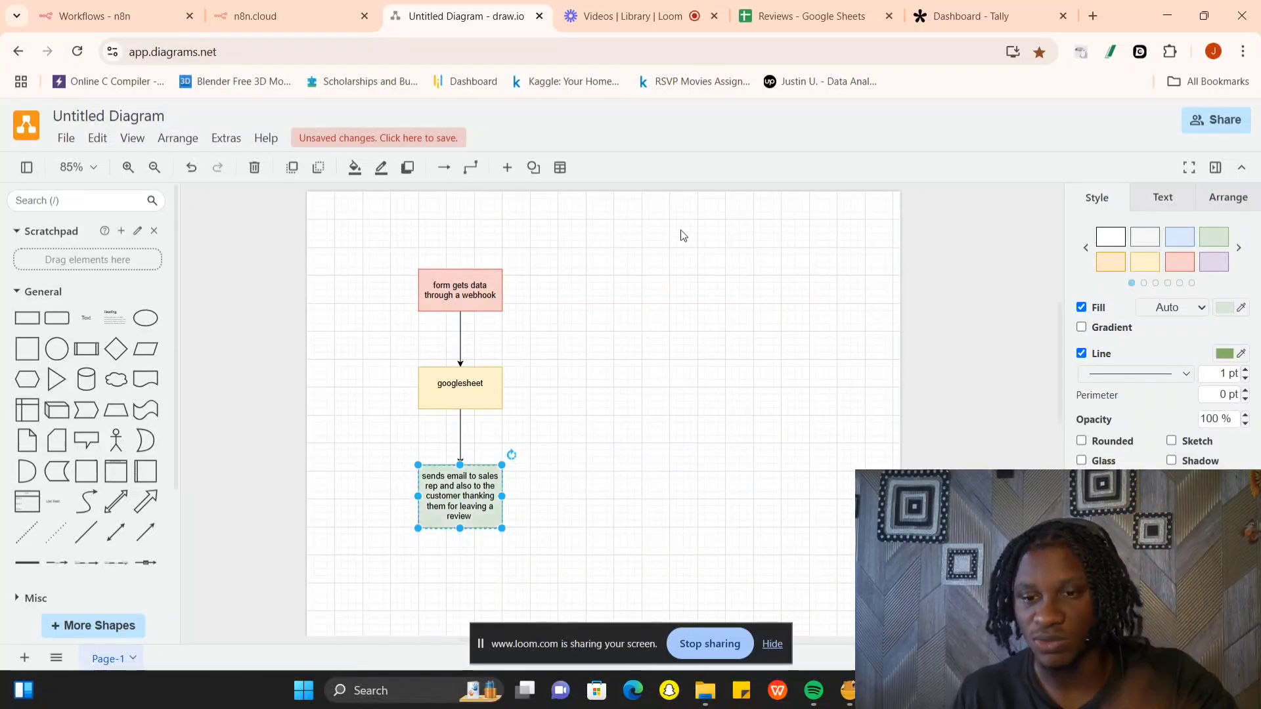
- Add a connected circle to the right of the webhook box and label it "Form (TAlly)"
mouse_move(519, 291)
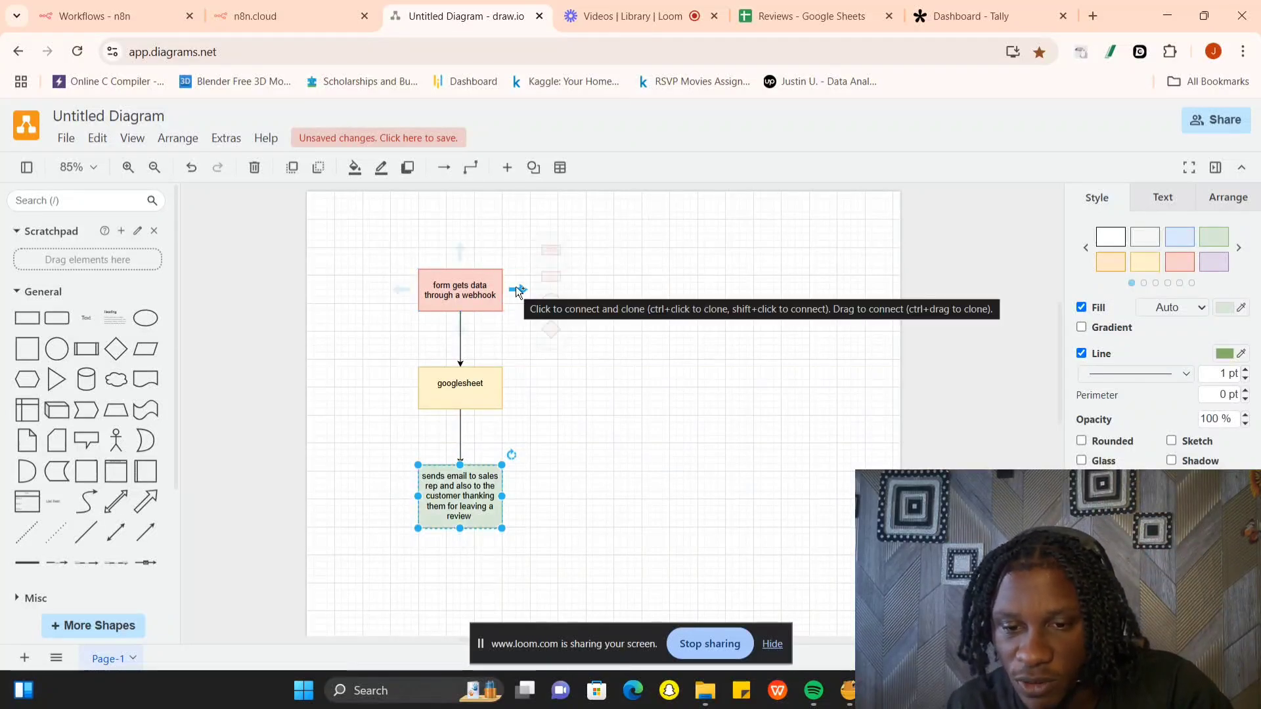
left_click(569, 290)
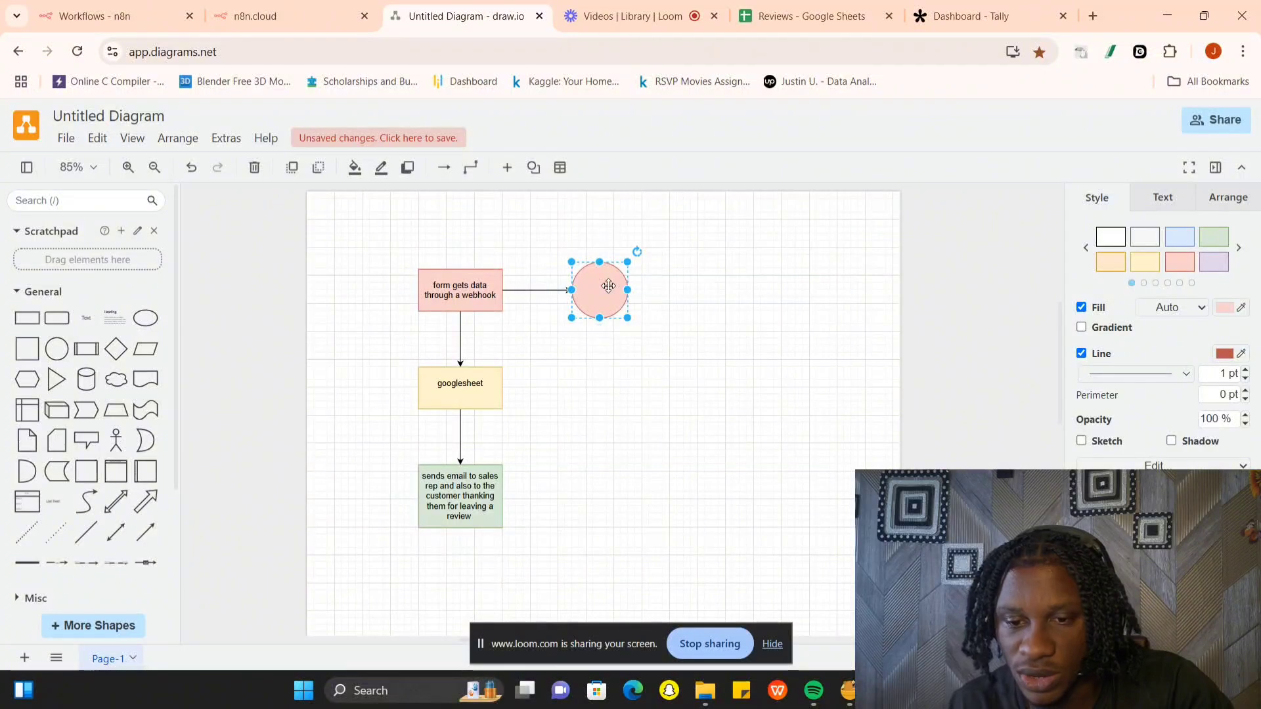
double_click(609, 285)
type("Form (")
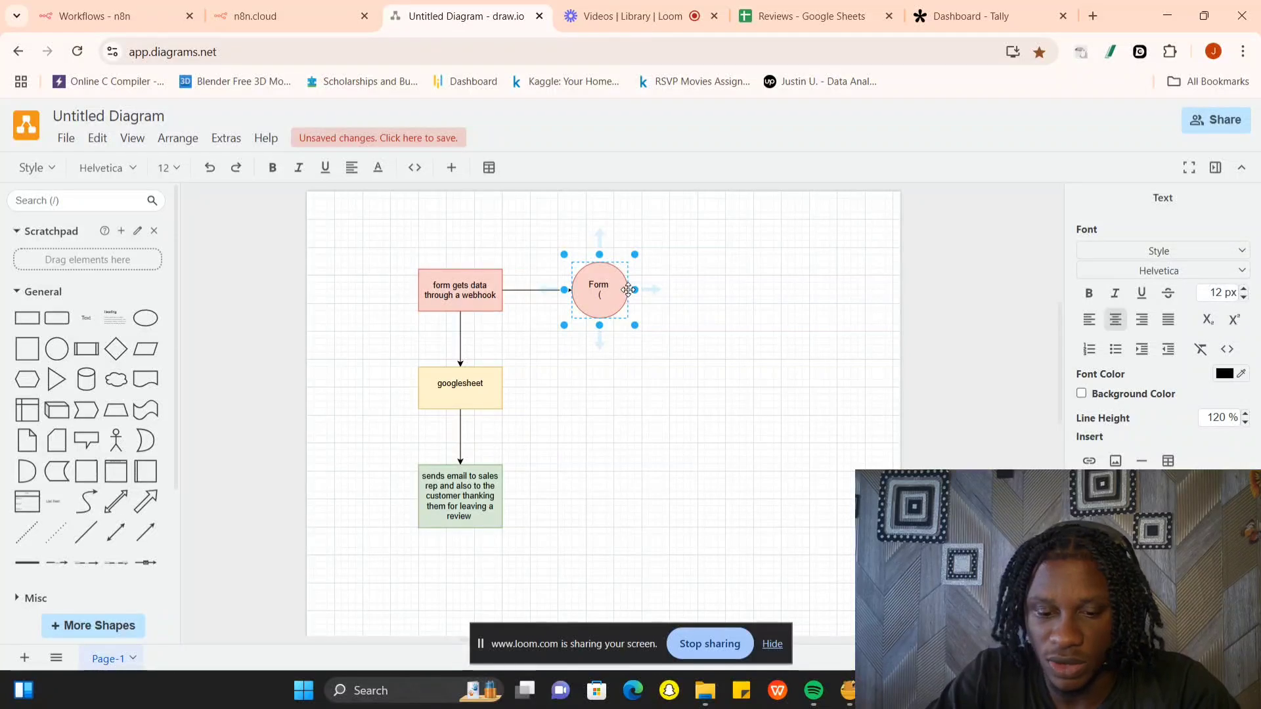
type("TAlly)")
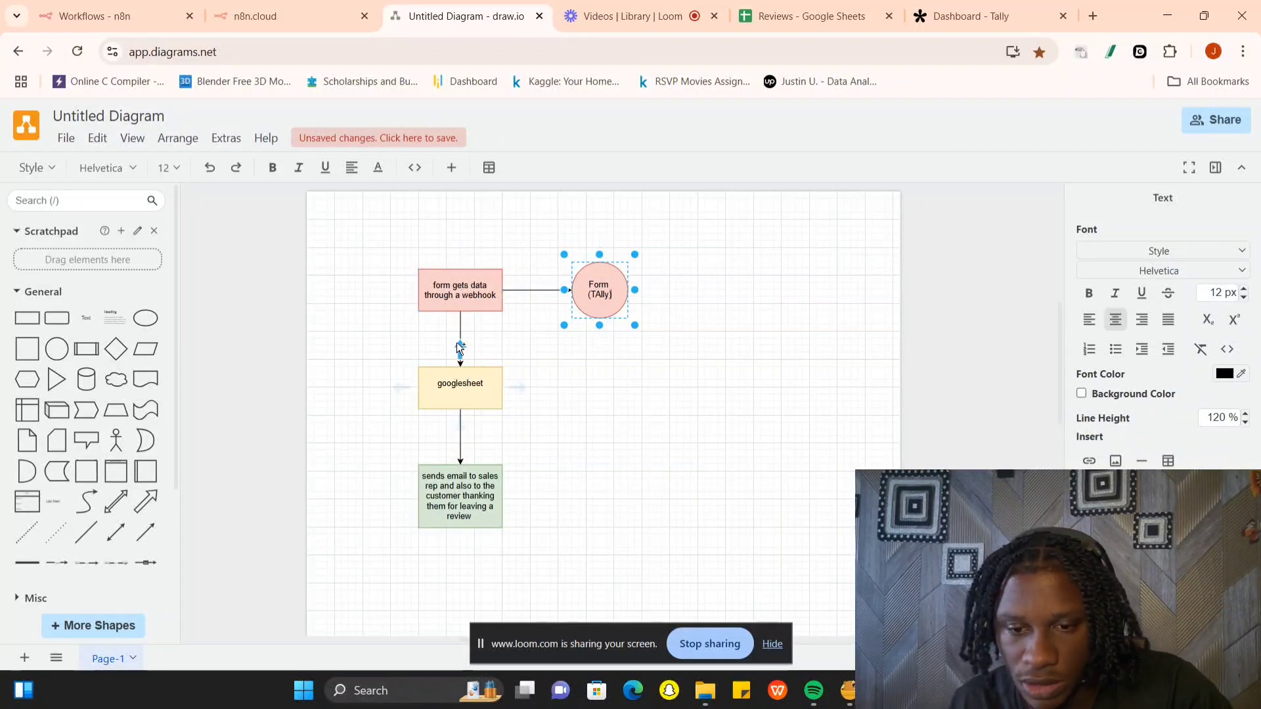
double_click(486, 379)
left_click(483, 388)
left_click(649, 386)
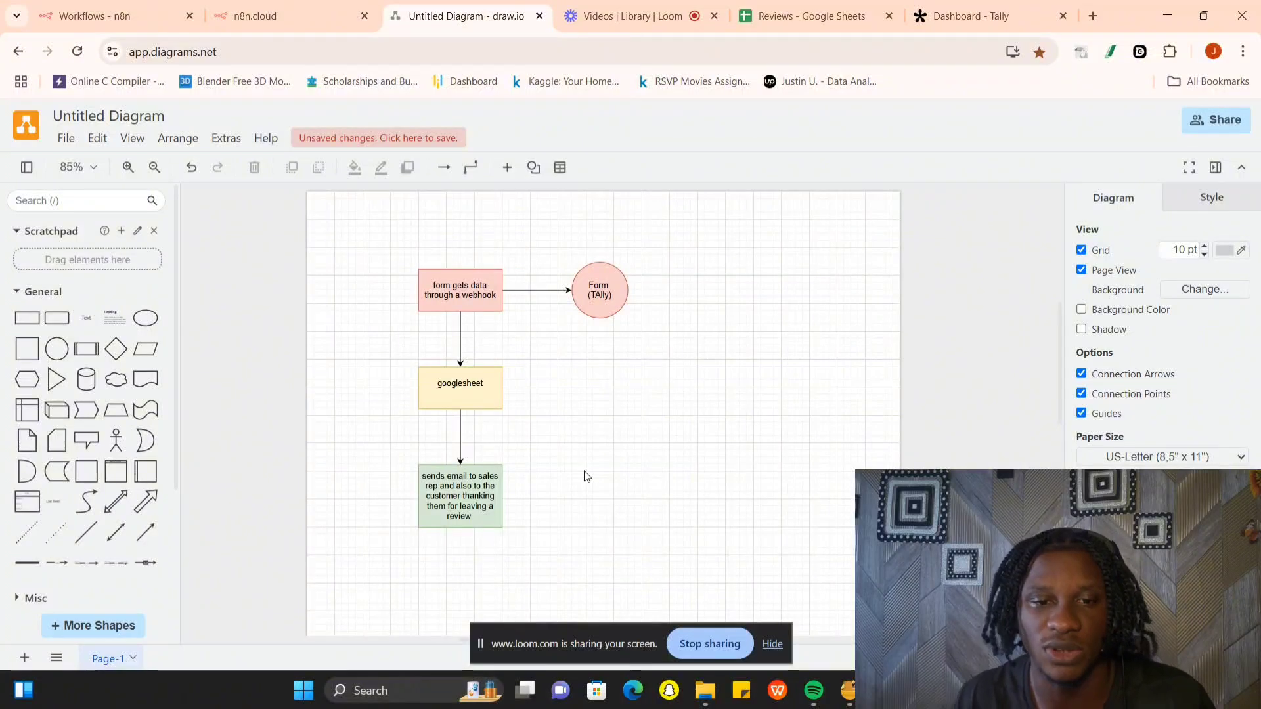
- Switch to n8n and bring up the overview of existing workflows
left_click(293, 8)
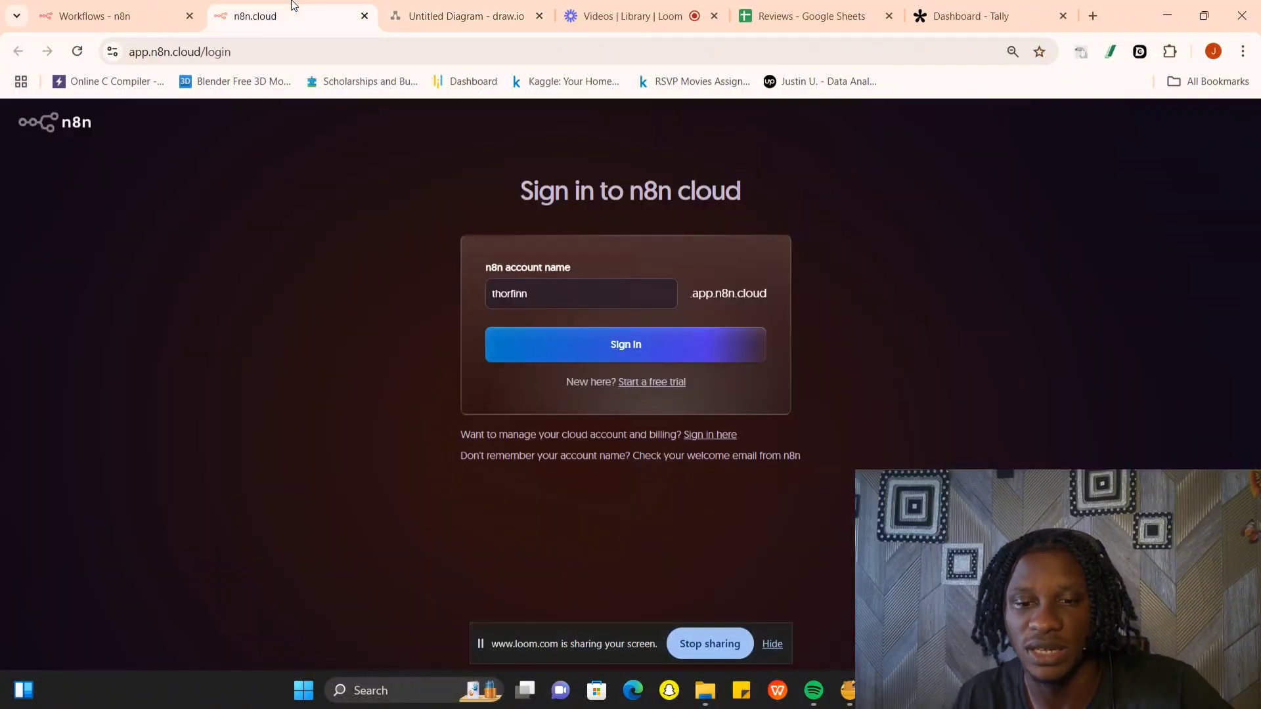
left_click(140, 21)
left_click(341, 19)
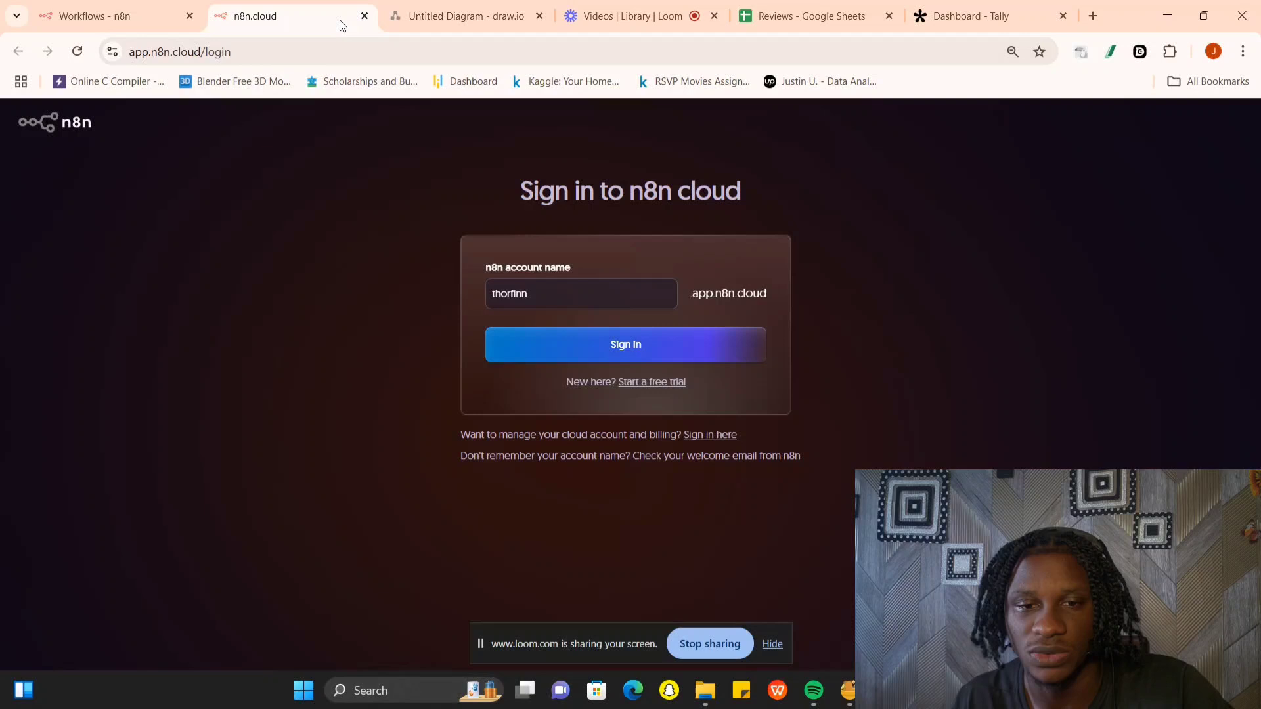
left_click(166, 10)
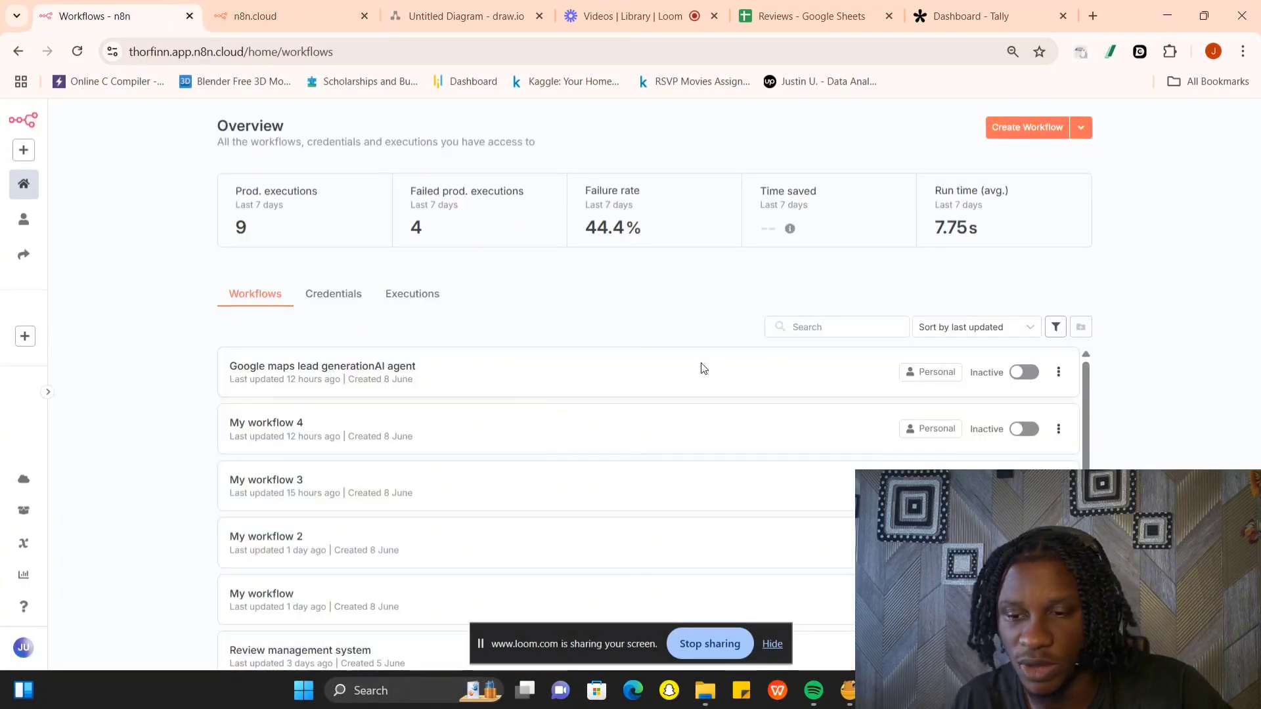
- Create a new blank workflow and close the spare n8n cloud sign-in page
left_click(1026, 128)
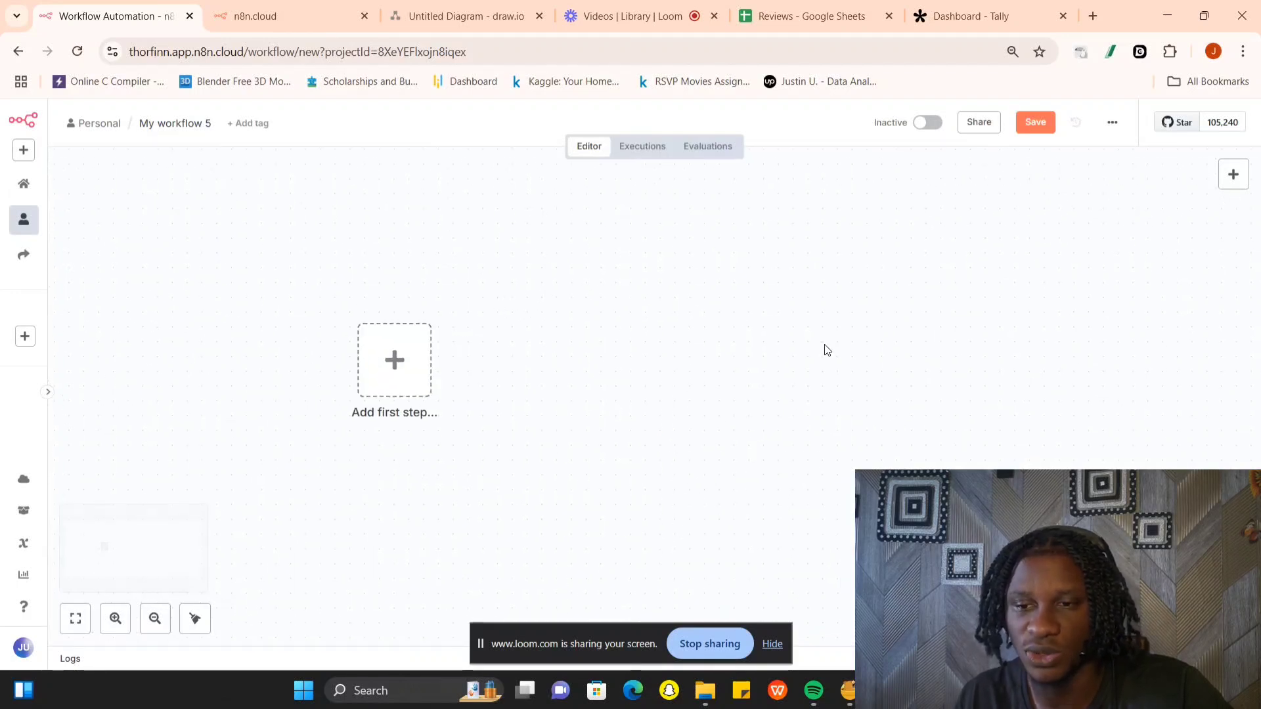
left_click(270, 15)
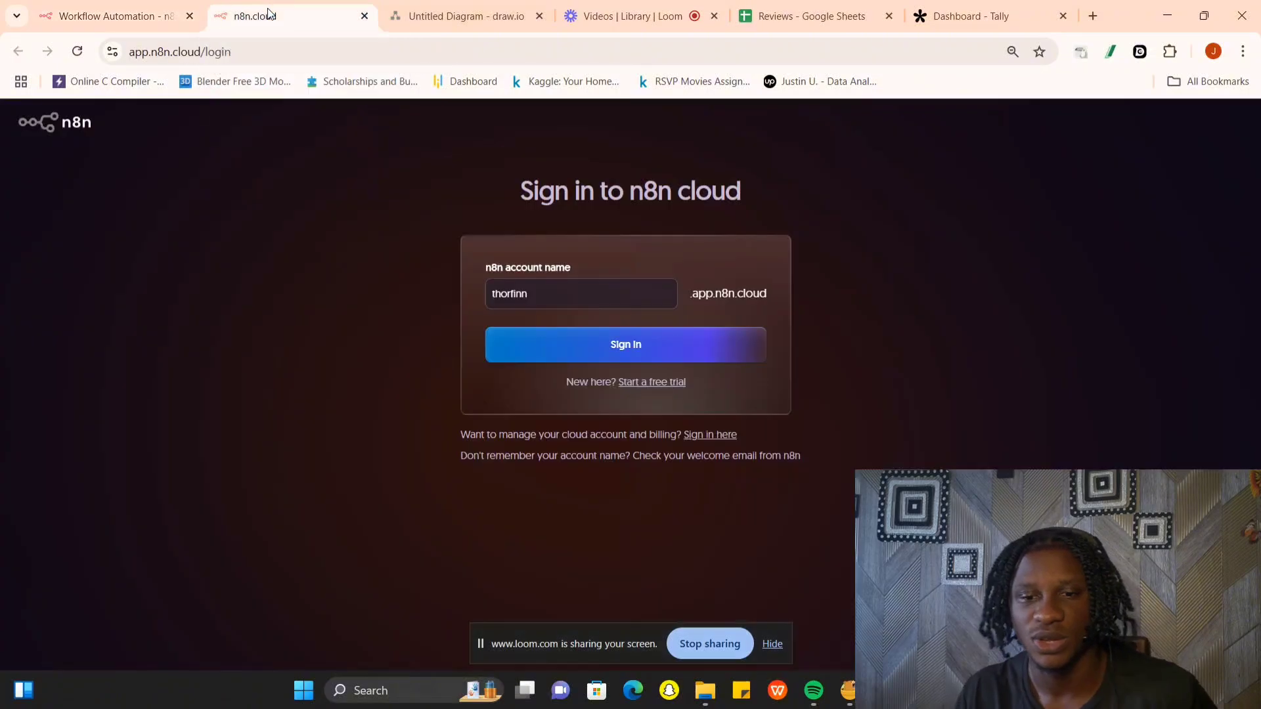
left_click(365, 16)
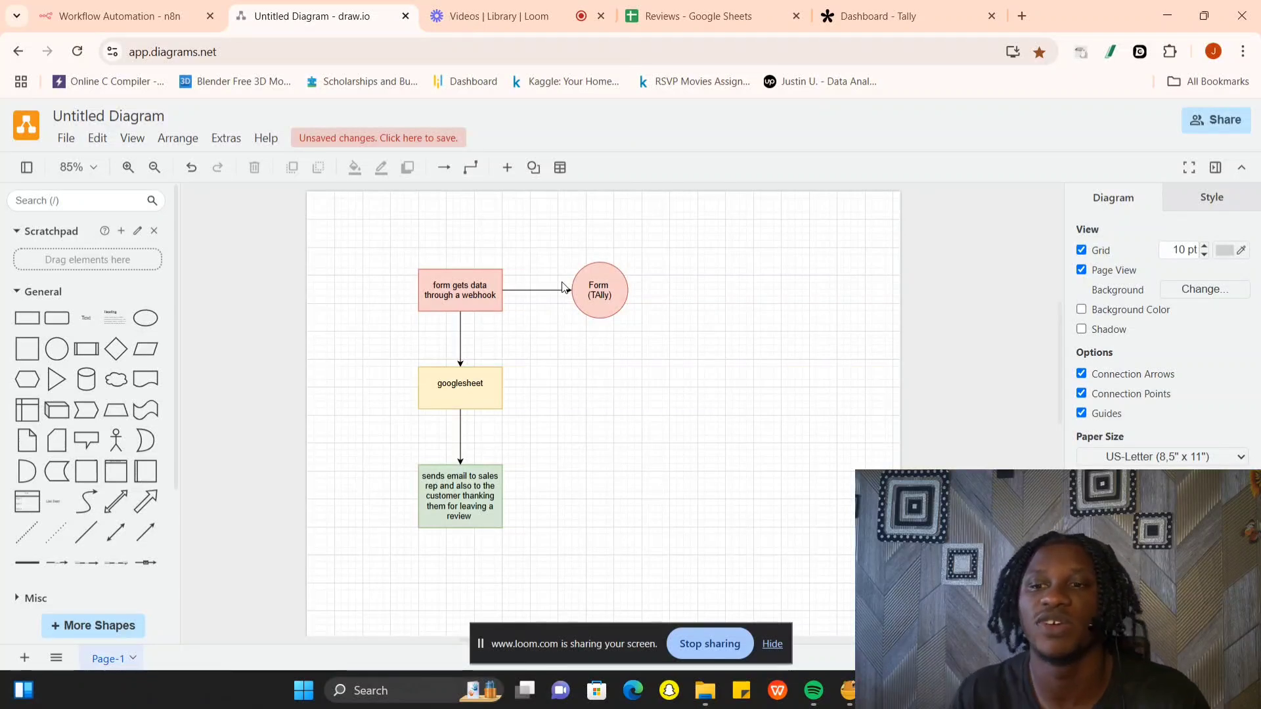
- Switch to Tally and create a new form titled "Review form"
left_click(906, 16)
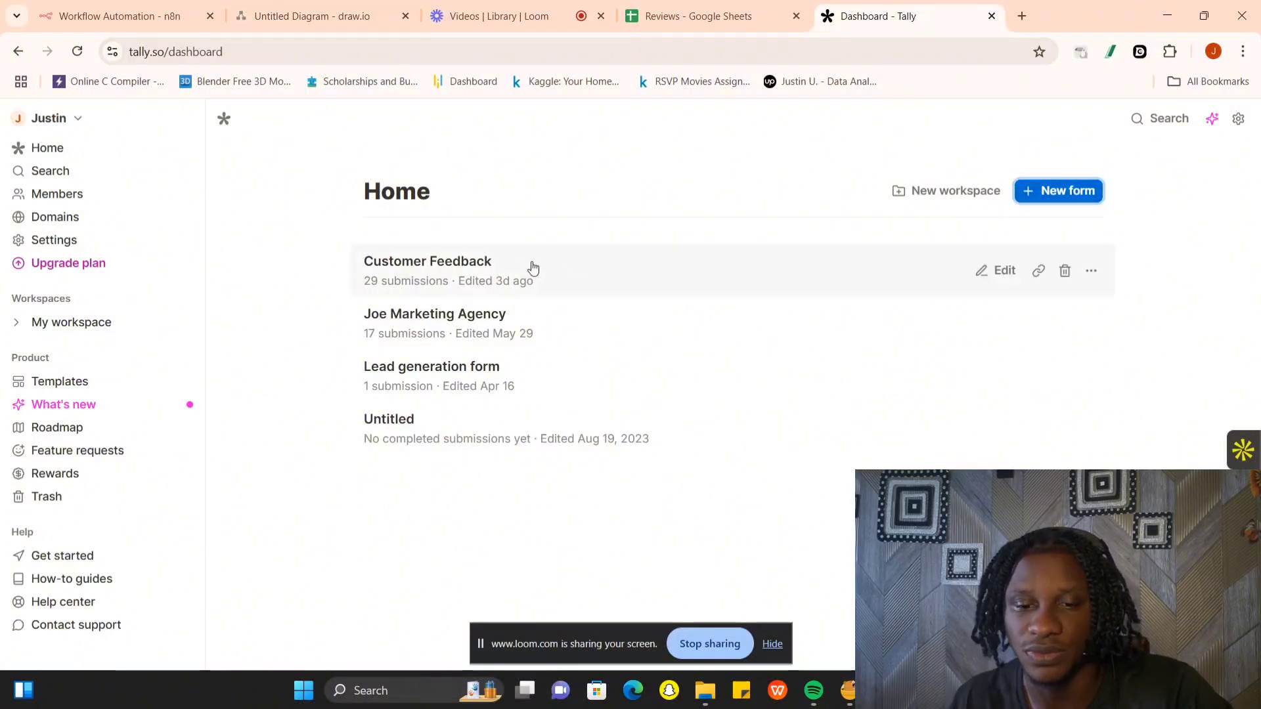
left_click(1057, 192)
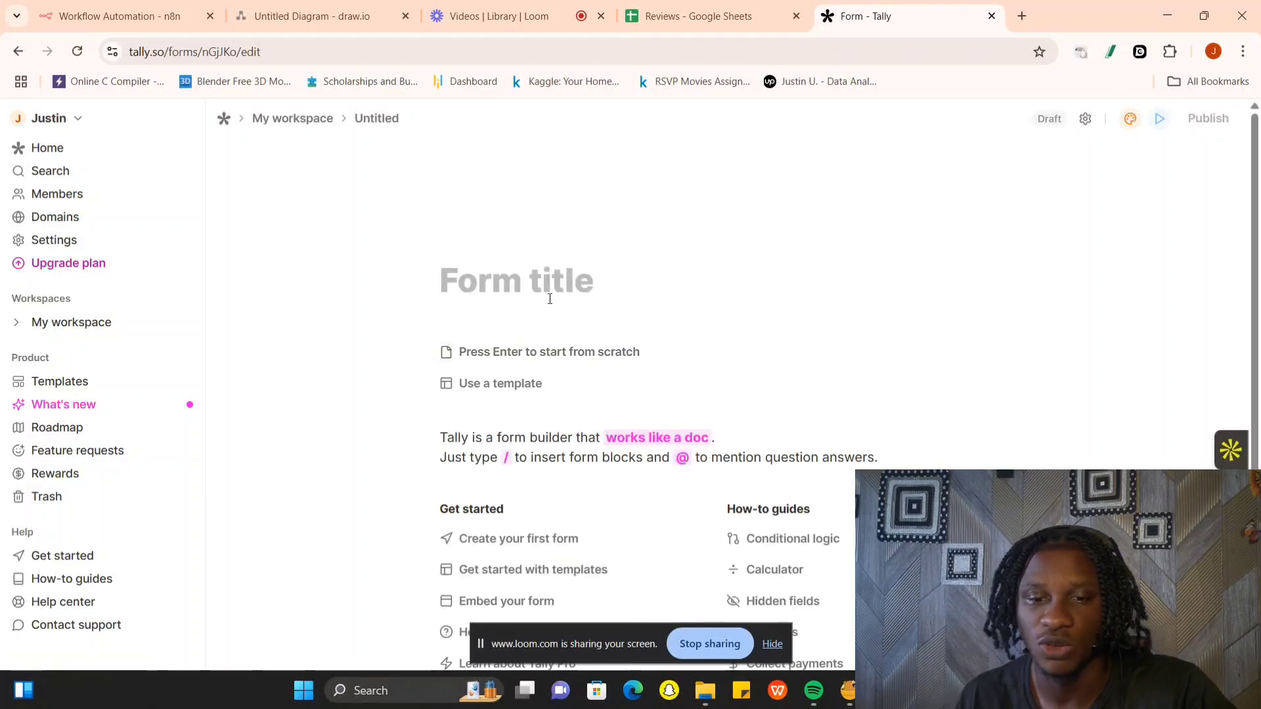
type("C")
key("BackSpace")
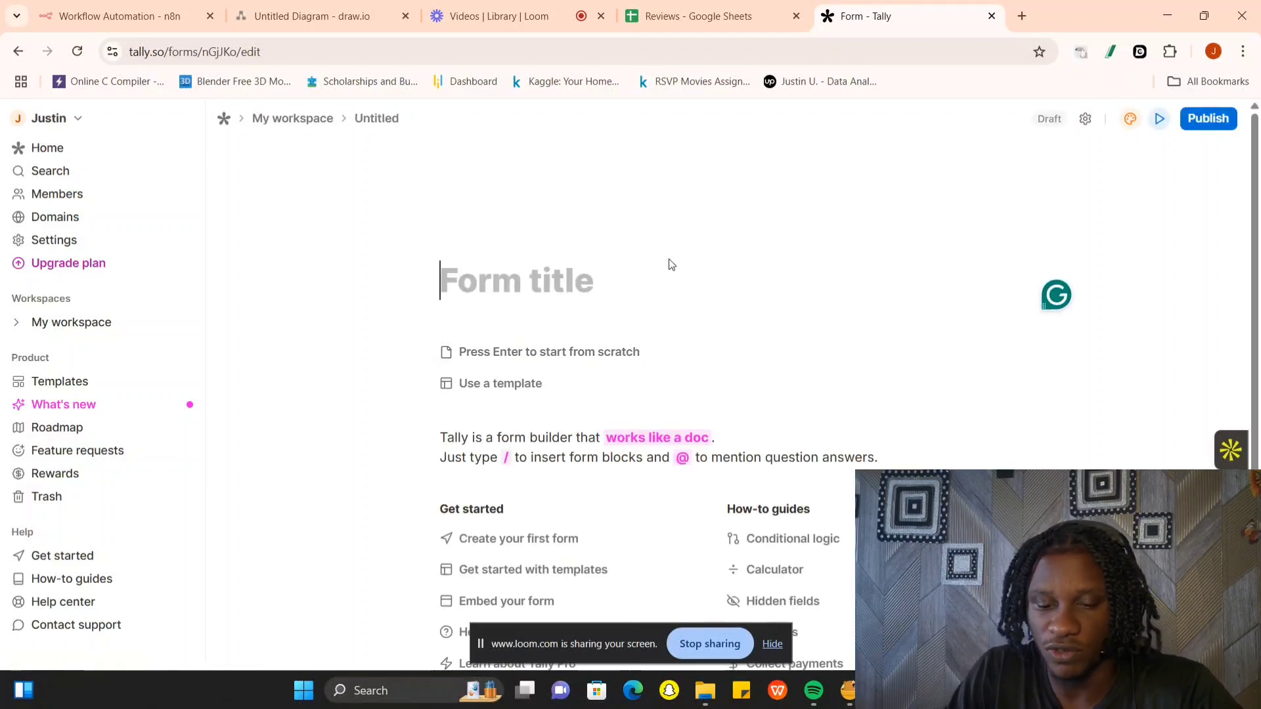
type("Review form")
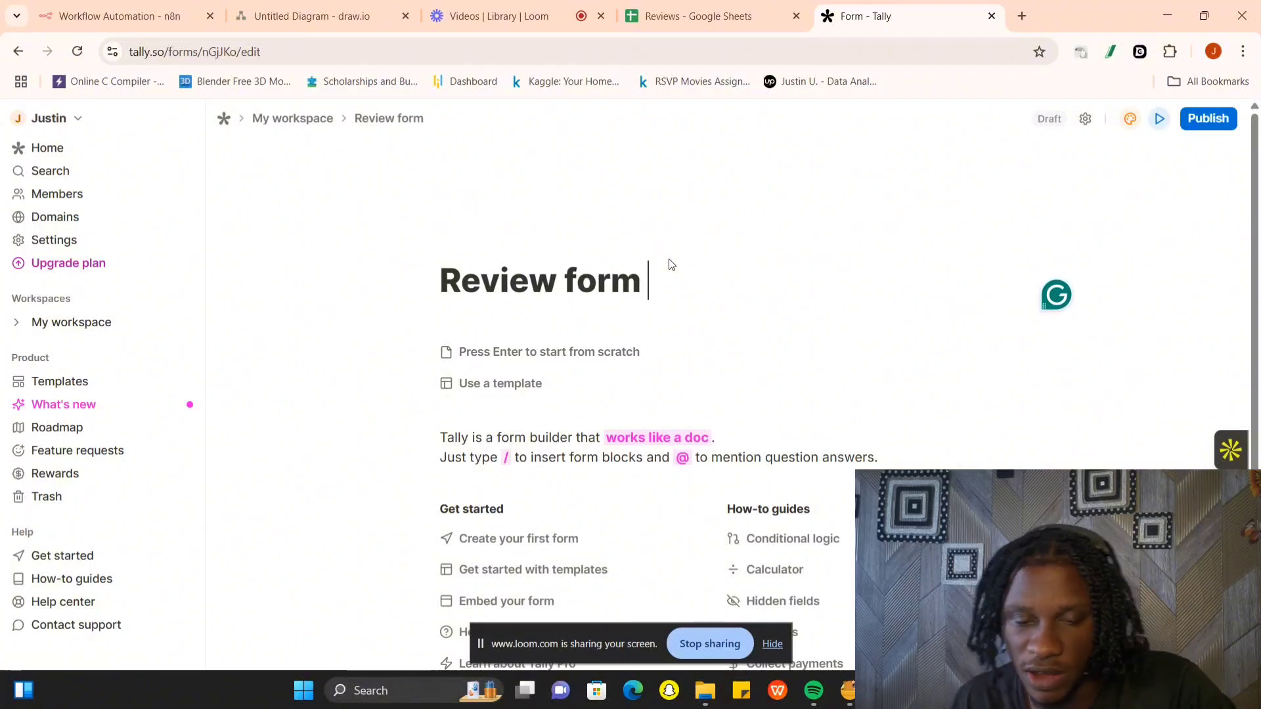
- Open the guide on creating a first form and look through its question settings, integrations and template sections
scroll(621, 328, "down", 3)
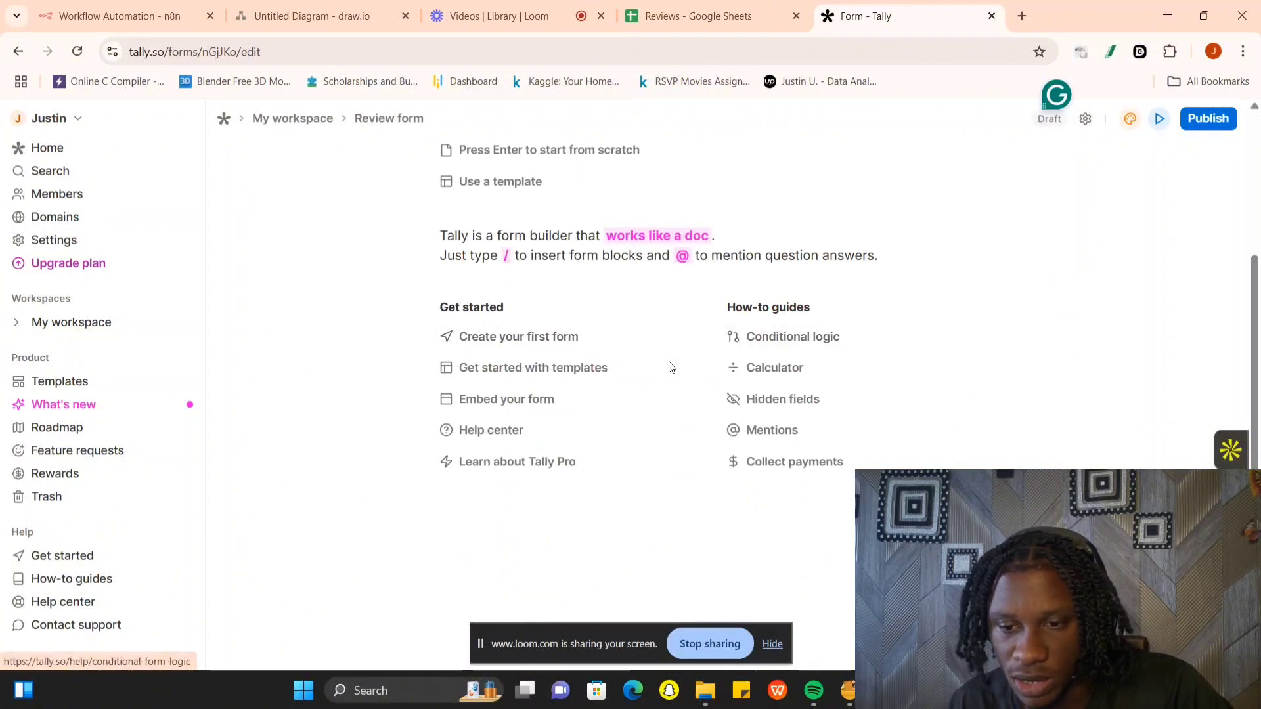
left_click(492, 336)
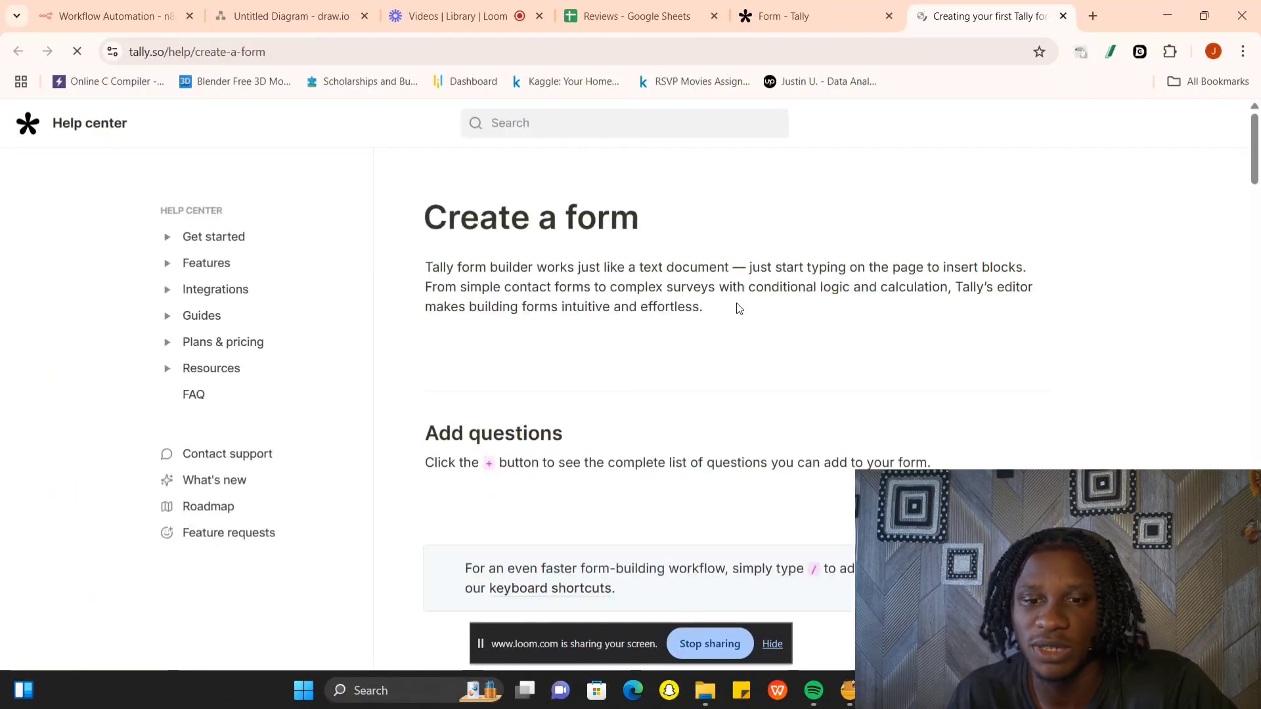
scroll(515, 424, "down", 10)
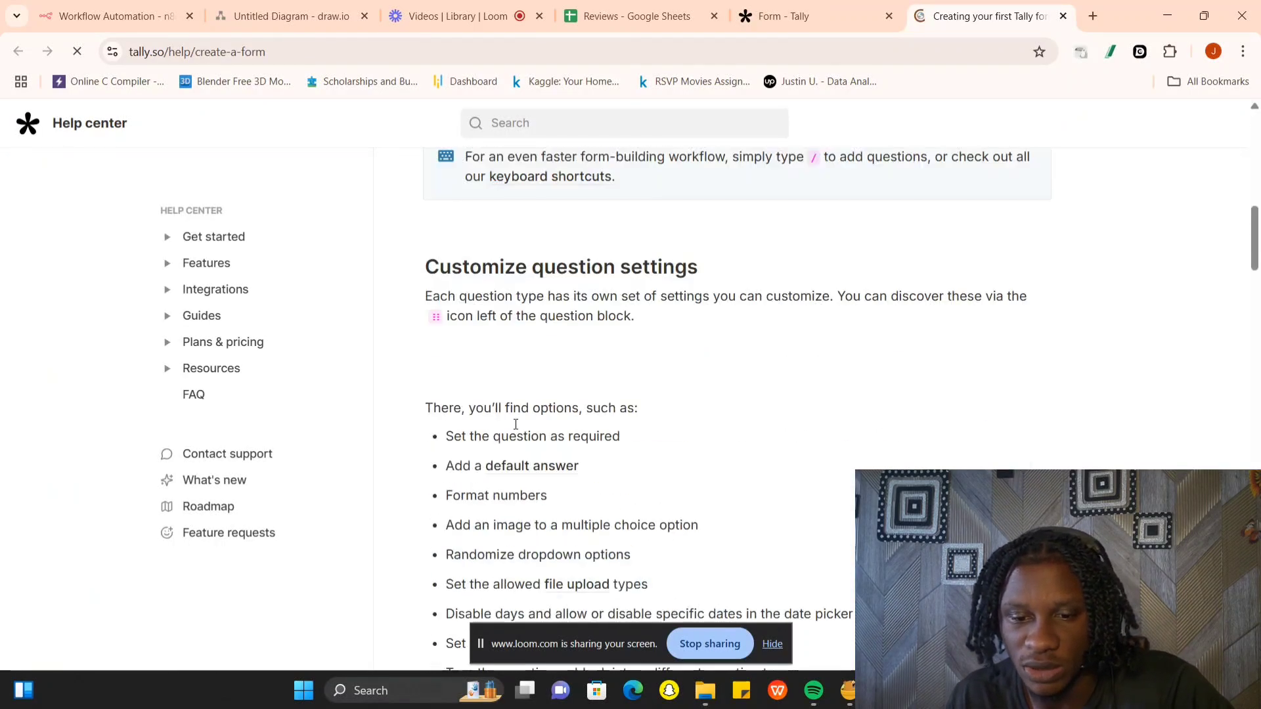
scroll(514, 429, "up", 15)
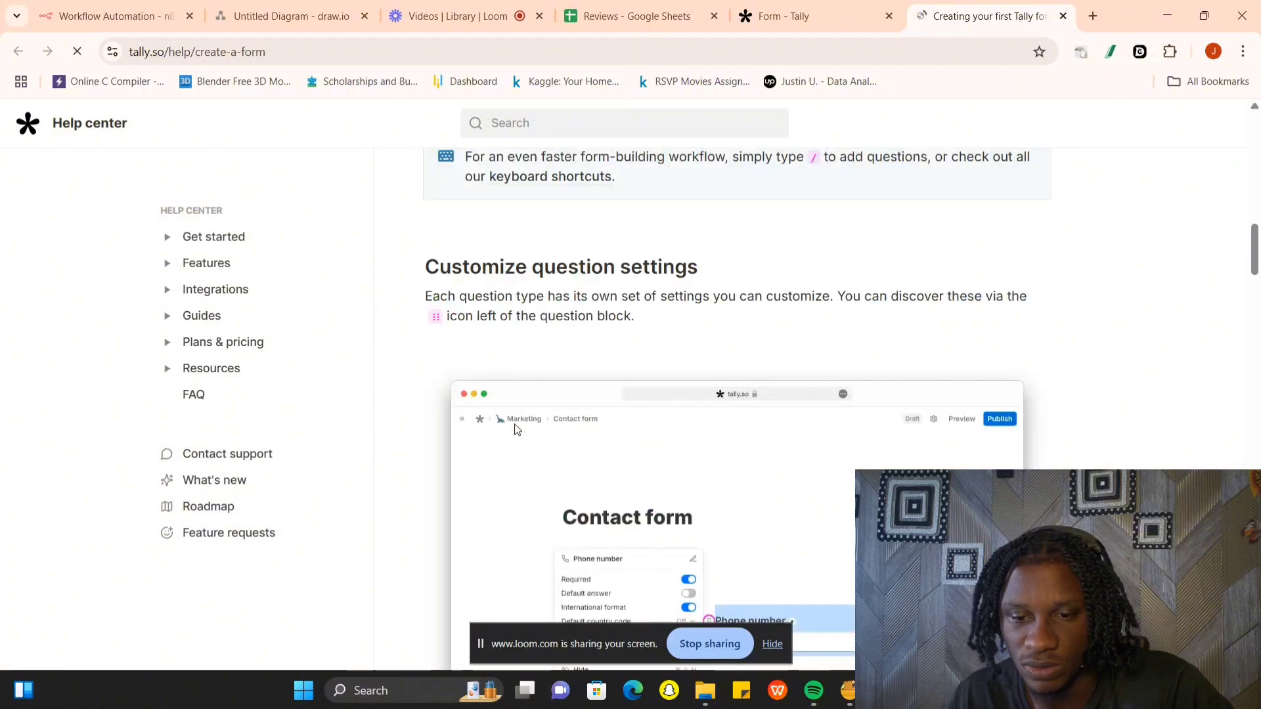
scroll(515, 429, "down", 15)
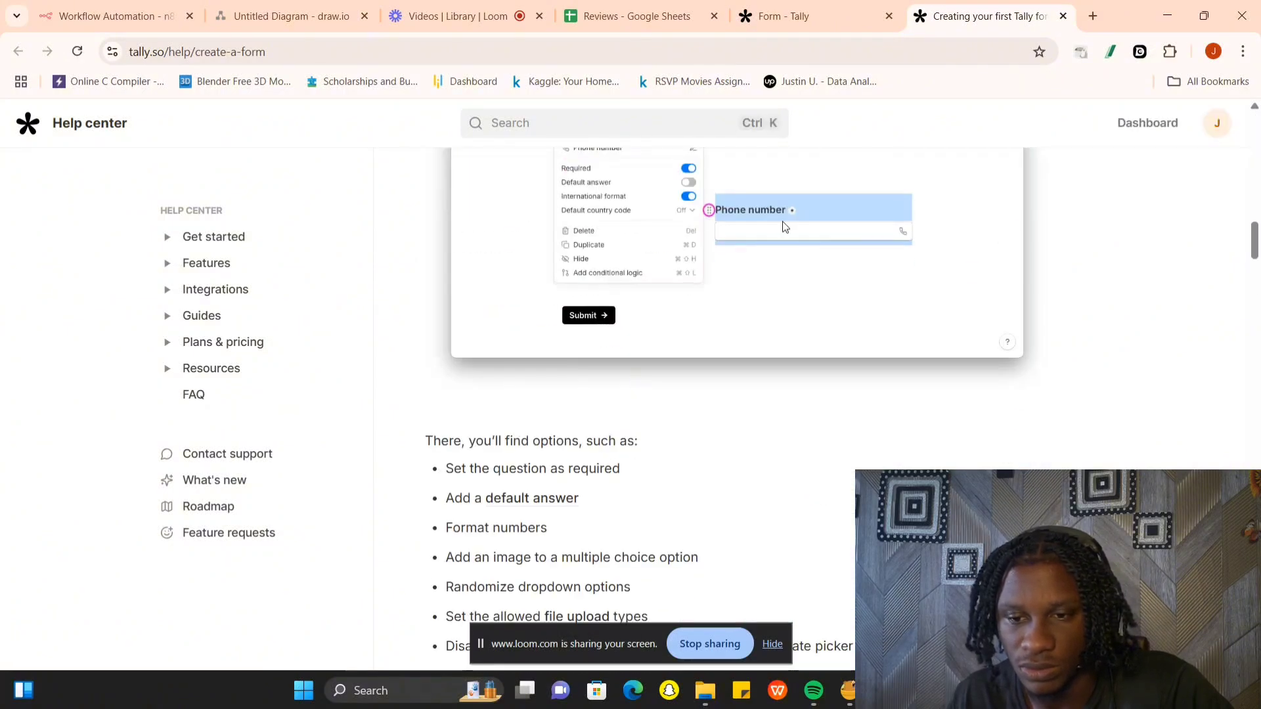
scroll(767, 282, "down", 20)
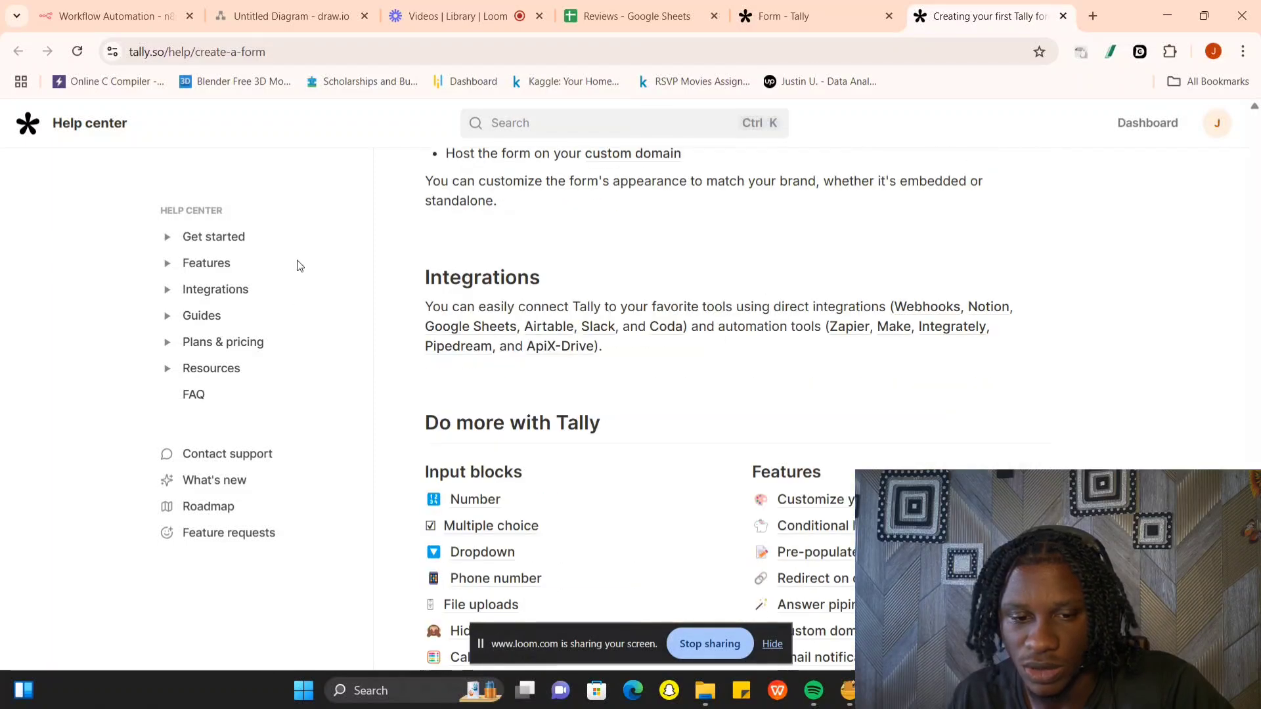
scroll(596, 297, "down", 5)
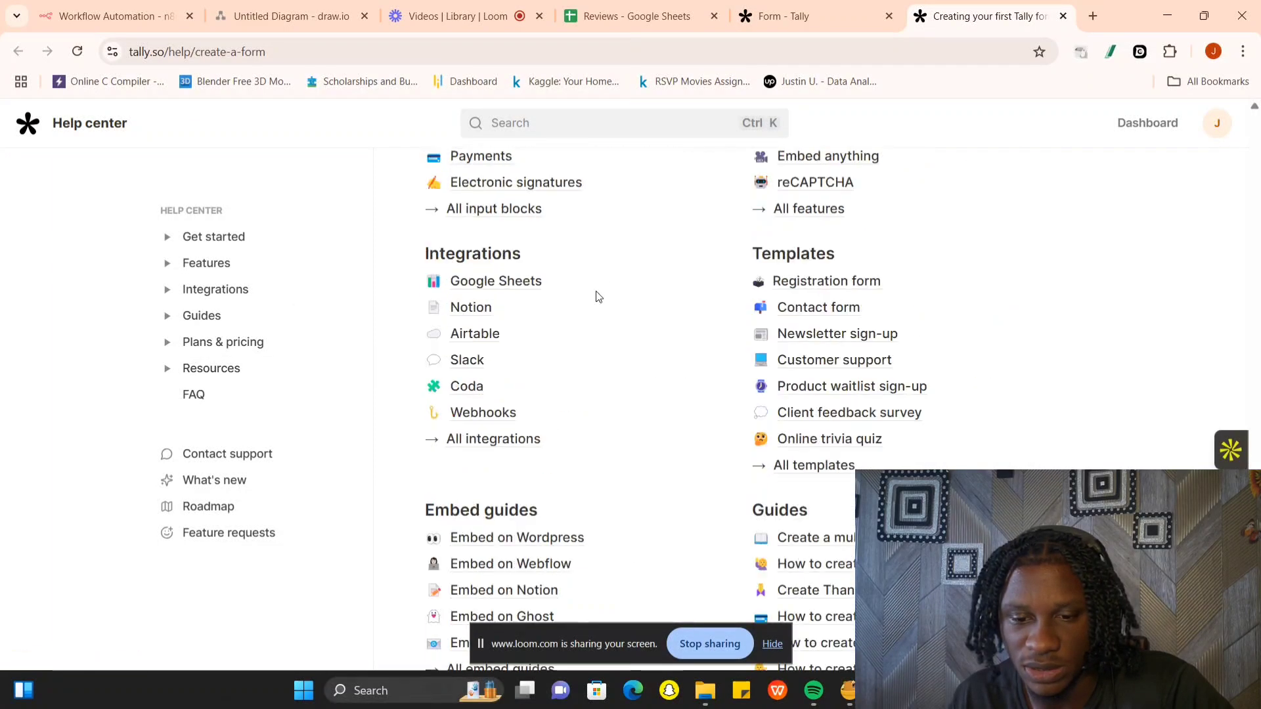
scroll(597, 297, "down", 10)
scroll(597, 297, "up", 20)
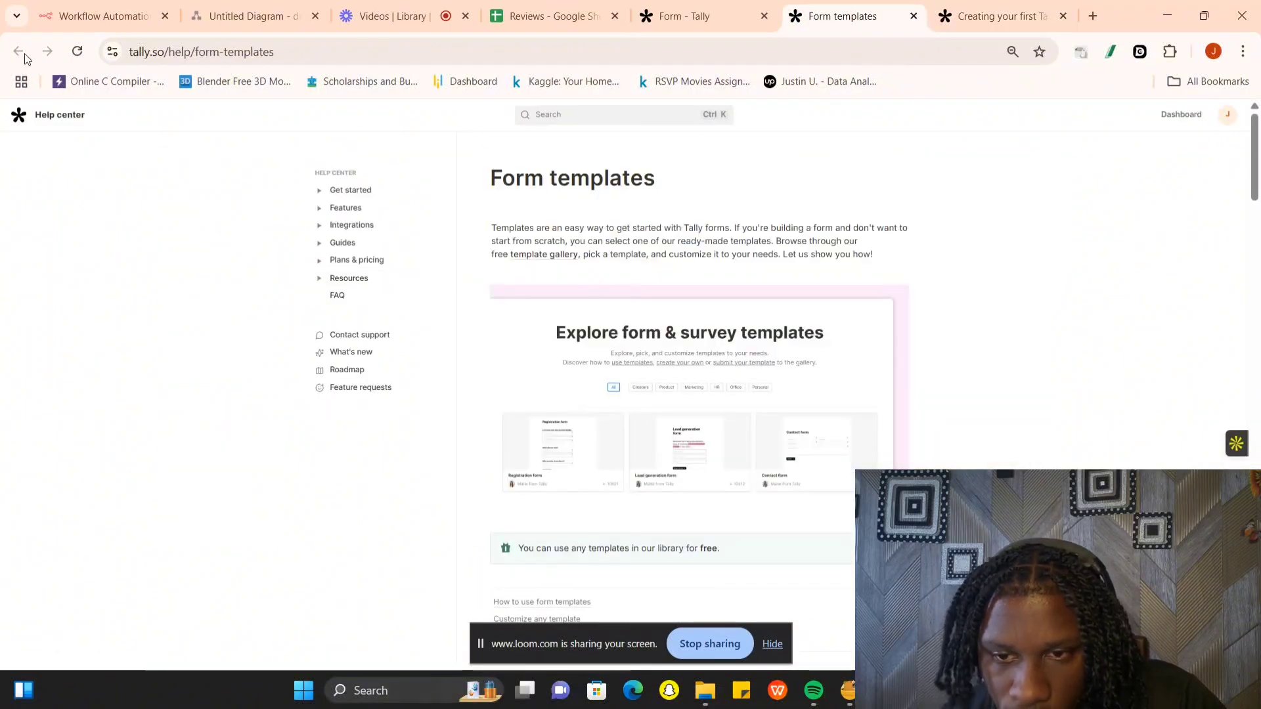
- Open the Product Feedback Survey from Tally's template gallery and use it as the basis for a form
left_click(692, 10)
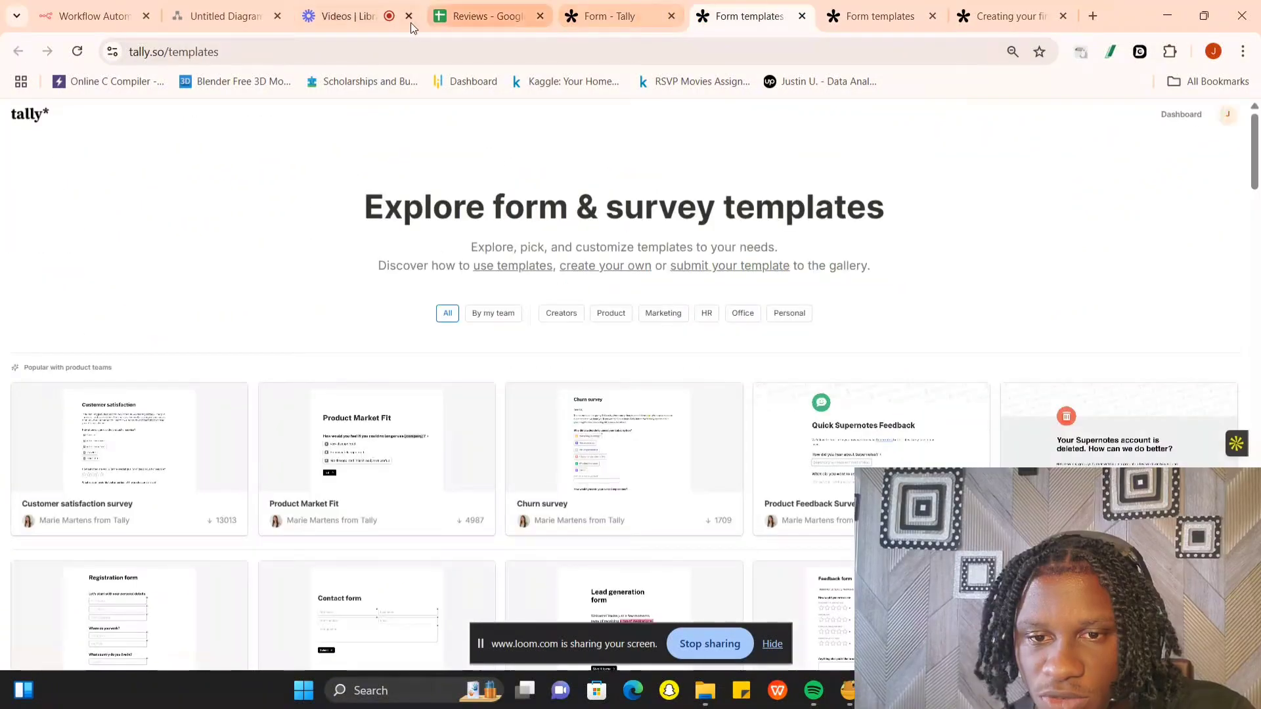
left_click(369, 13)
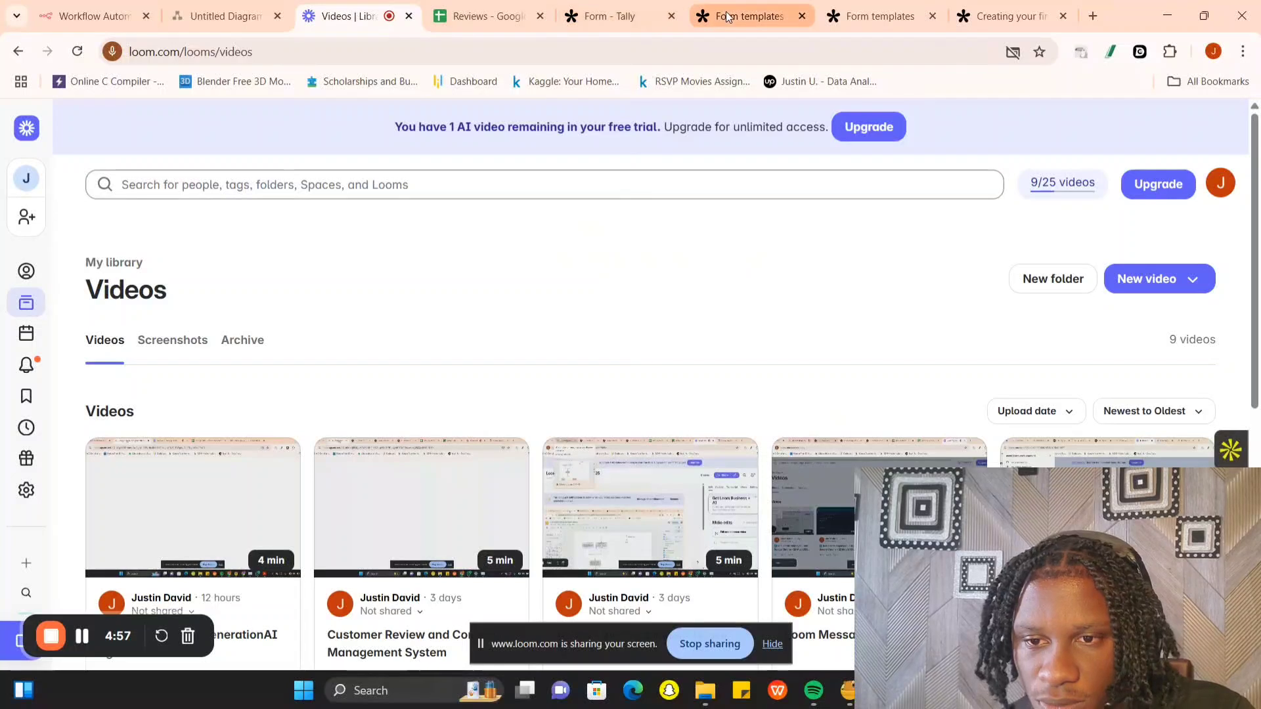
left_click(727, 16)
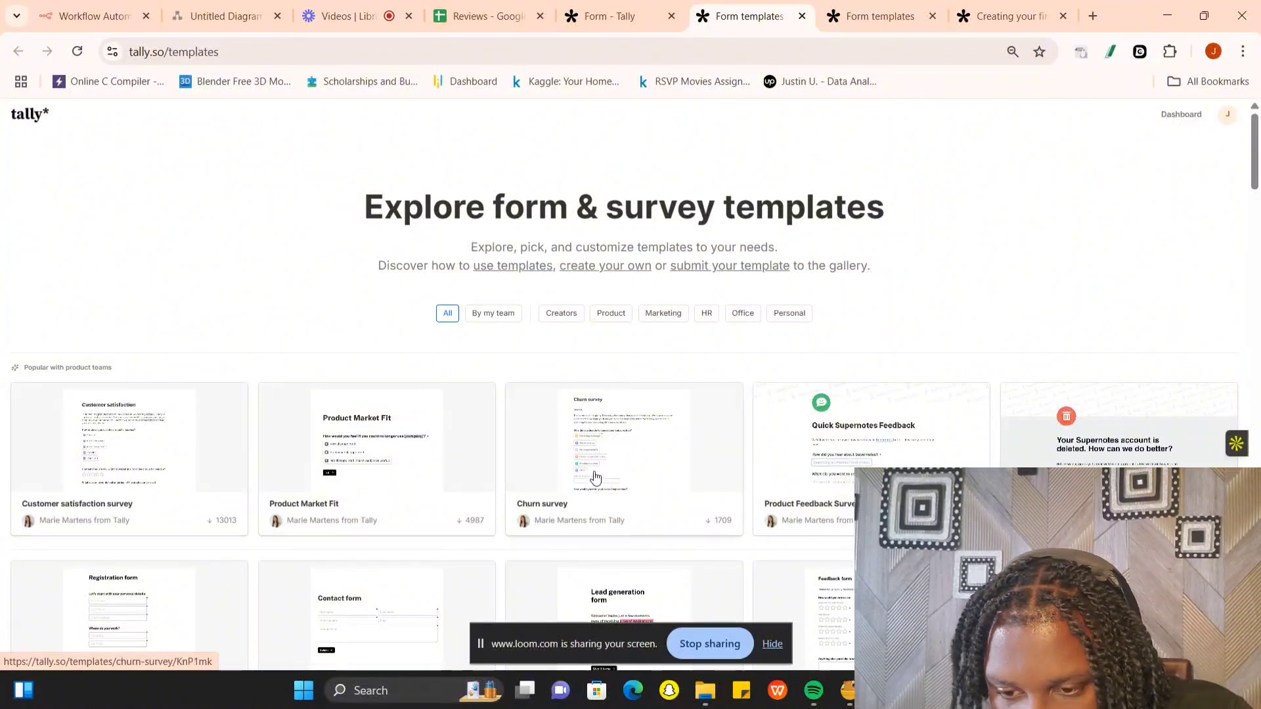
left_click(829, 450)
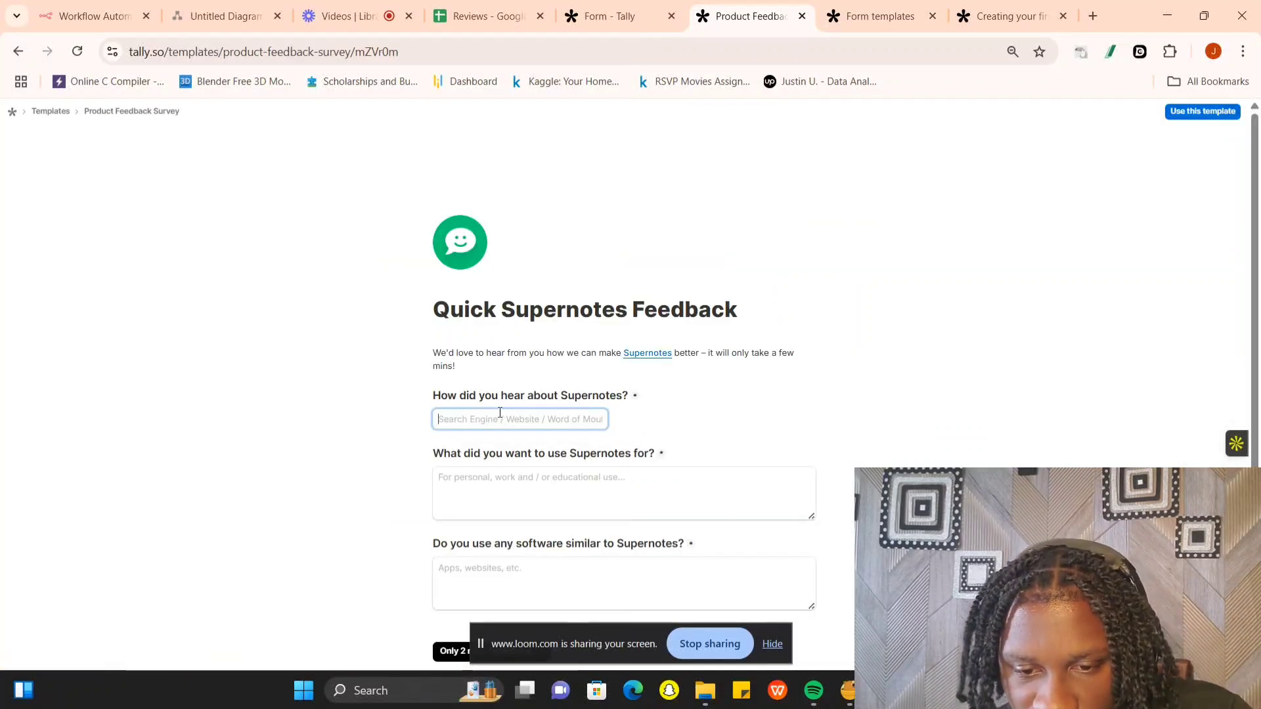
scroll(491, 411, "down", 1)
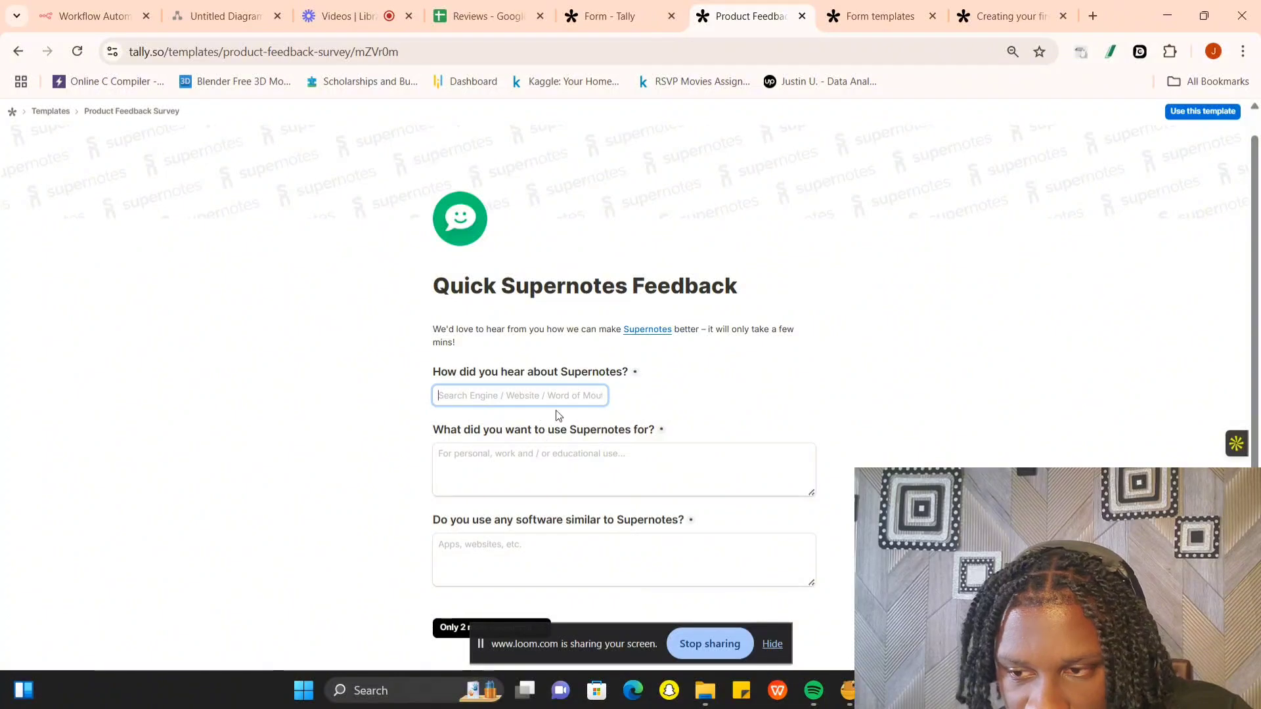
left_click(1199, 113)
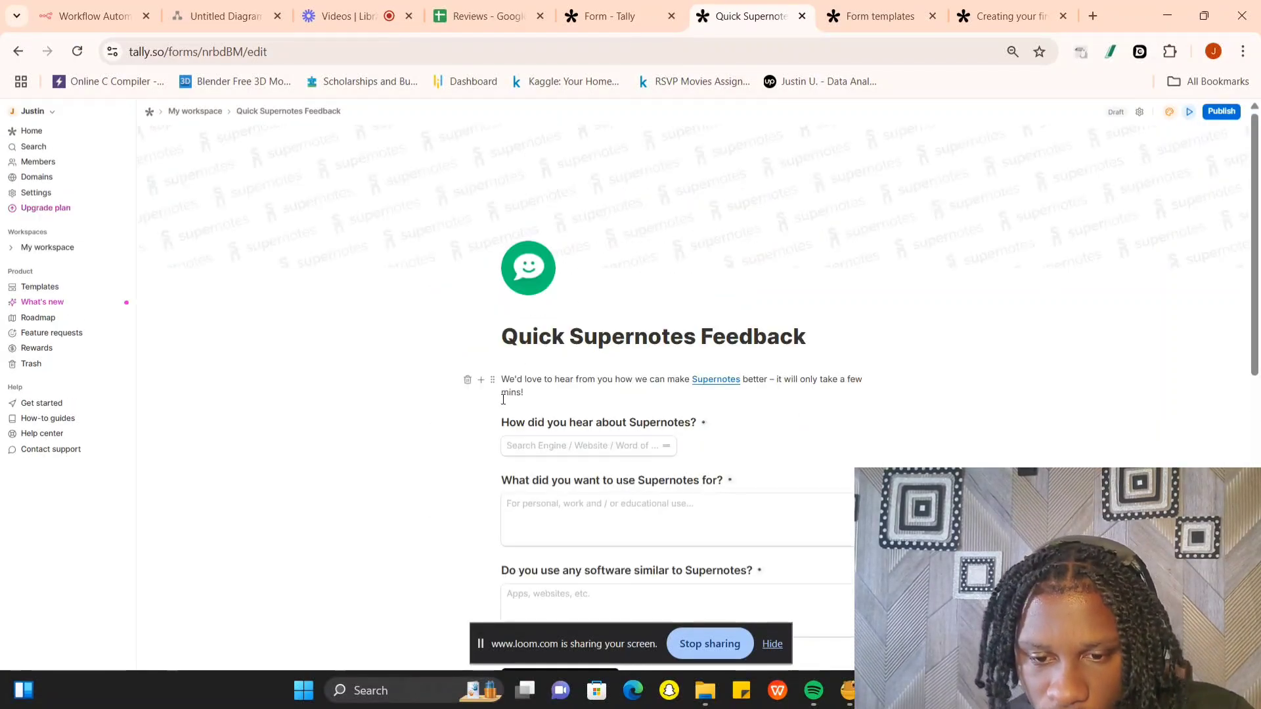
- Replace the first question's label with "Name" and set its placeholder text to "Name"
triple_click(555, 427)
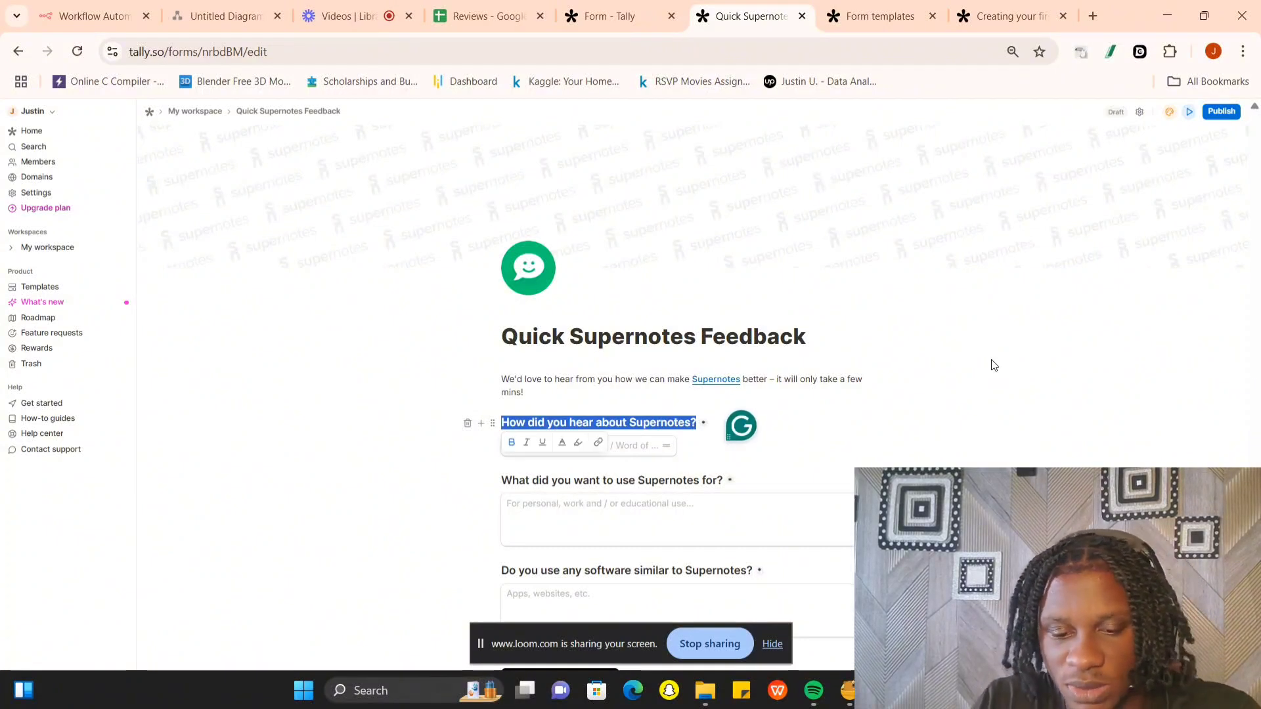
type("Nma")
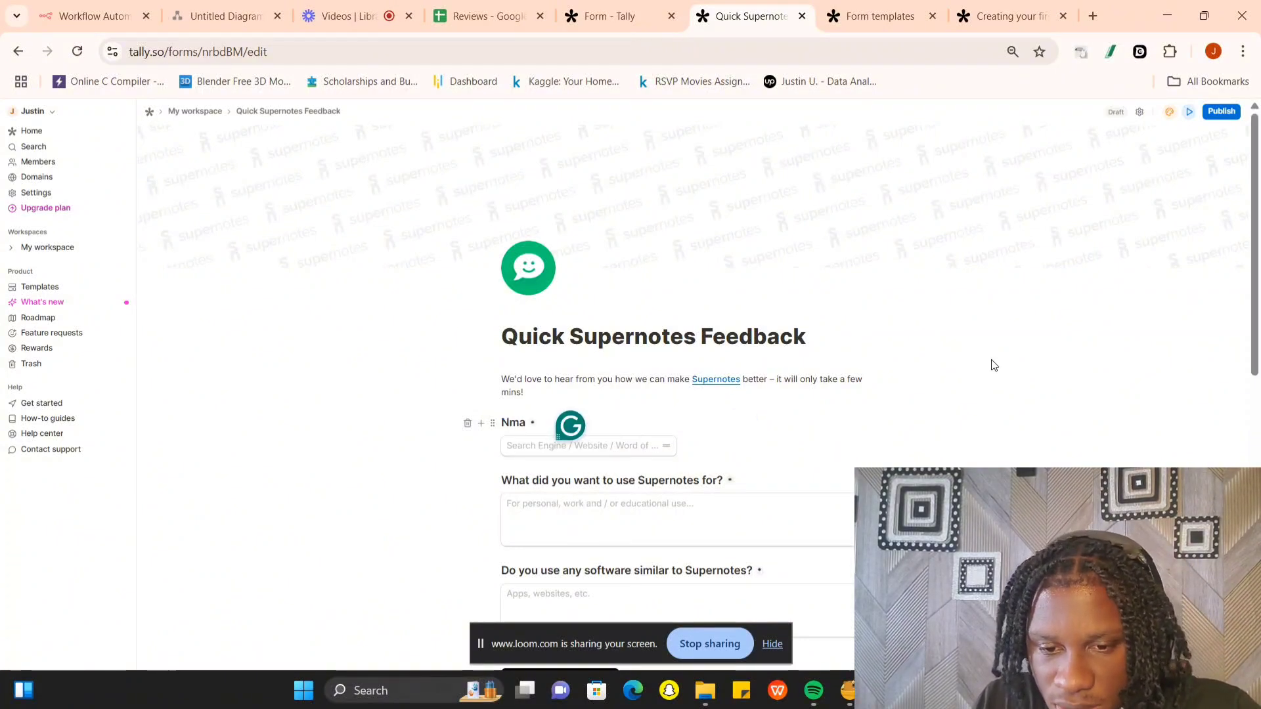
key("BackSpace")
key("BackSpace")
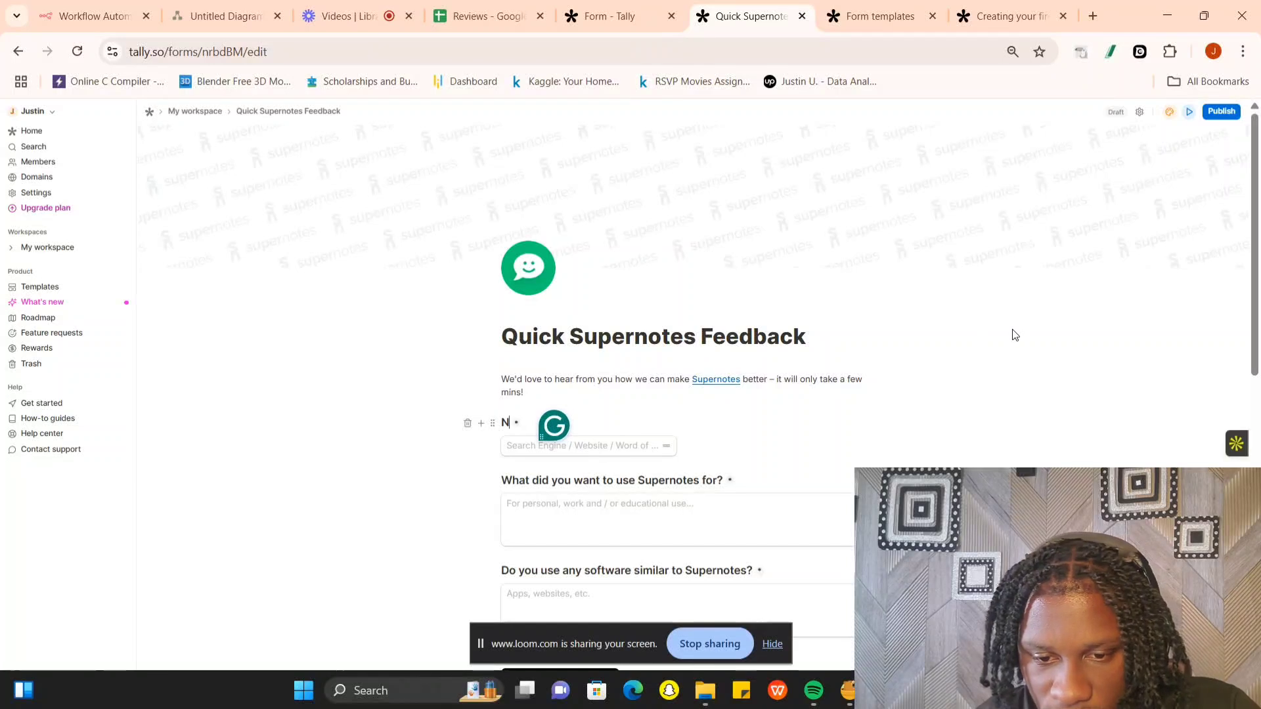
type("ame")
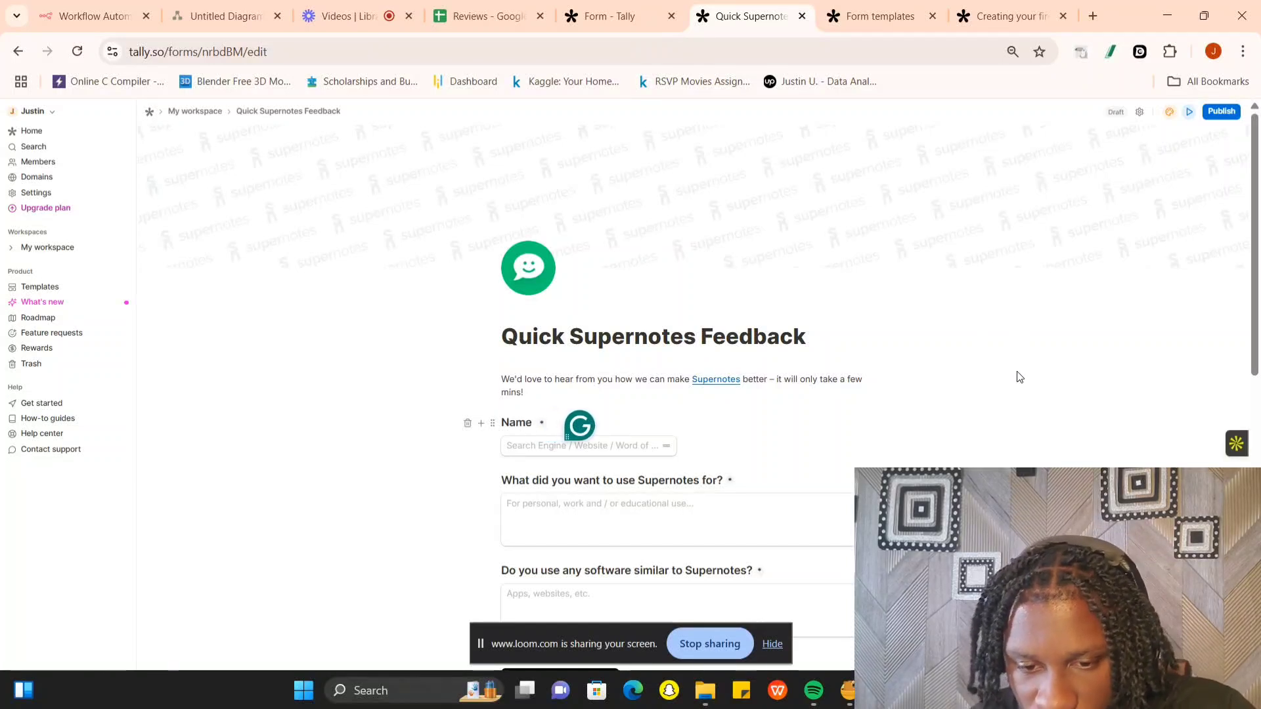
triple_click(623, 447)
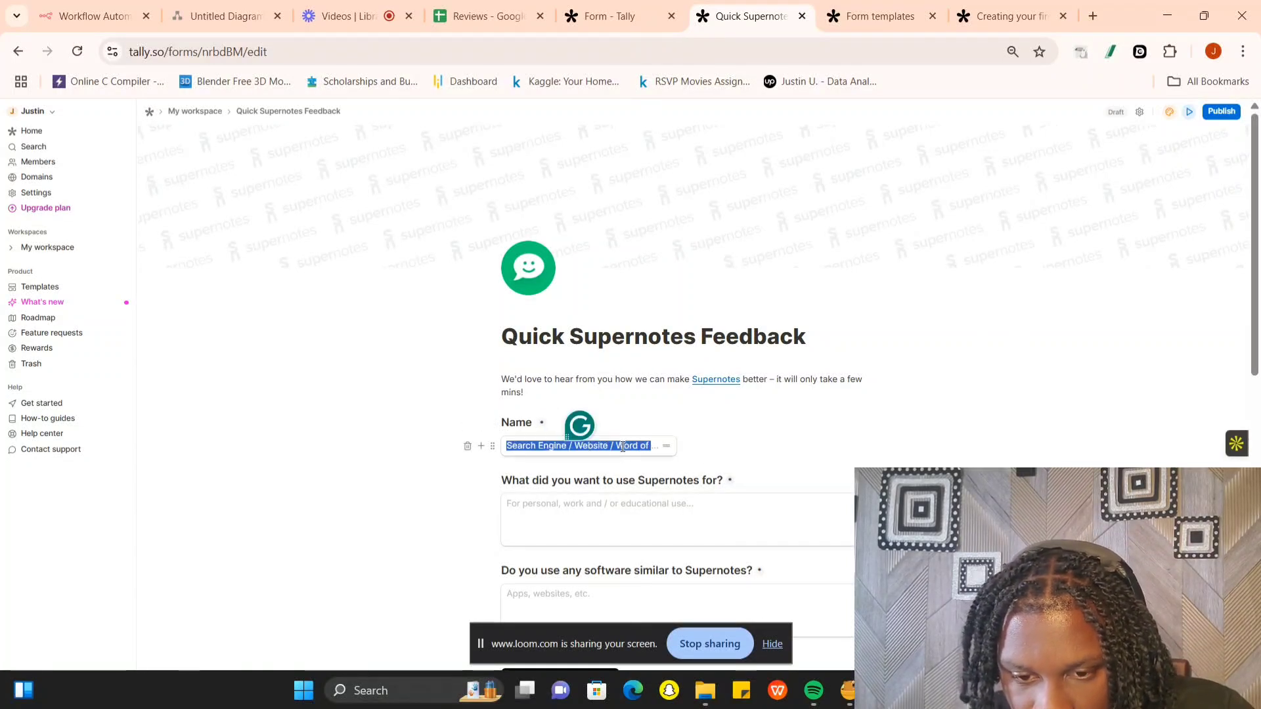
key("BackSpace")
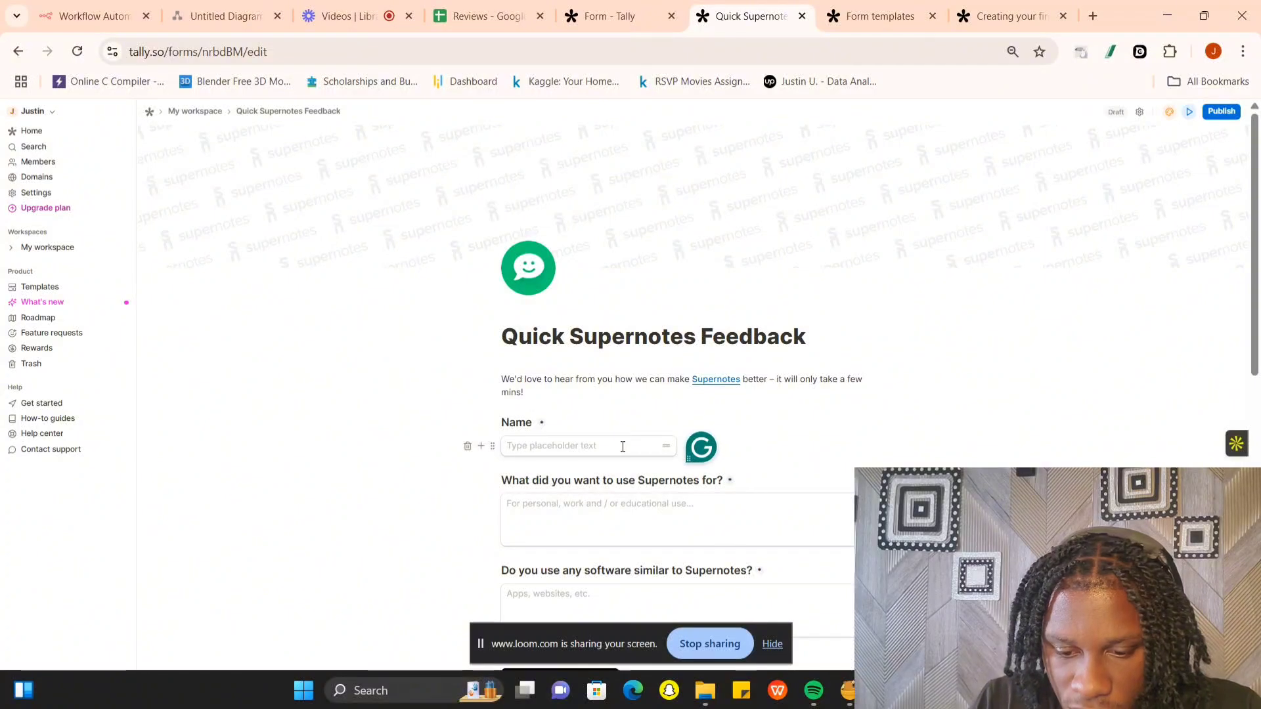
type("Name")
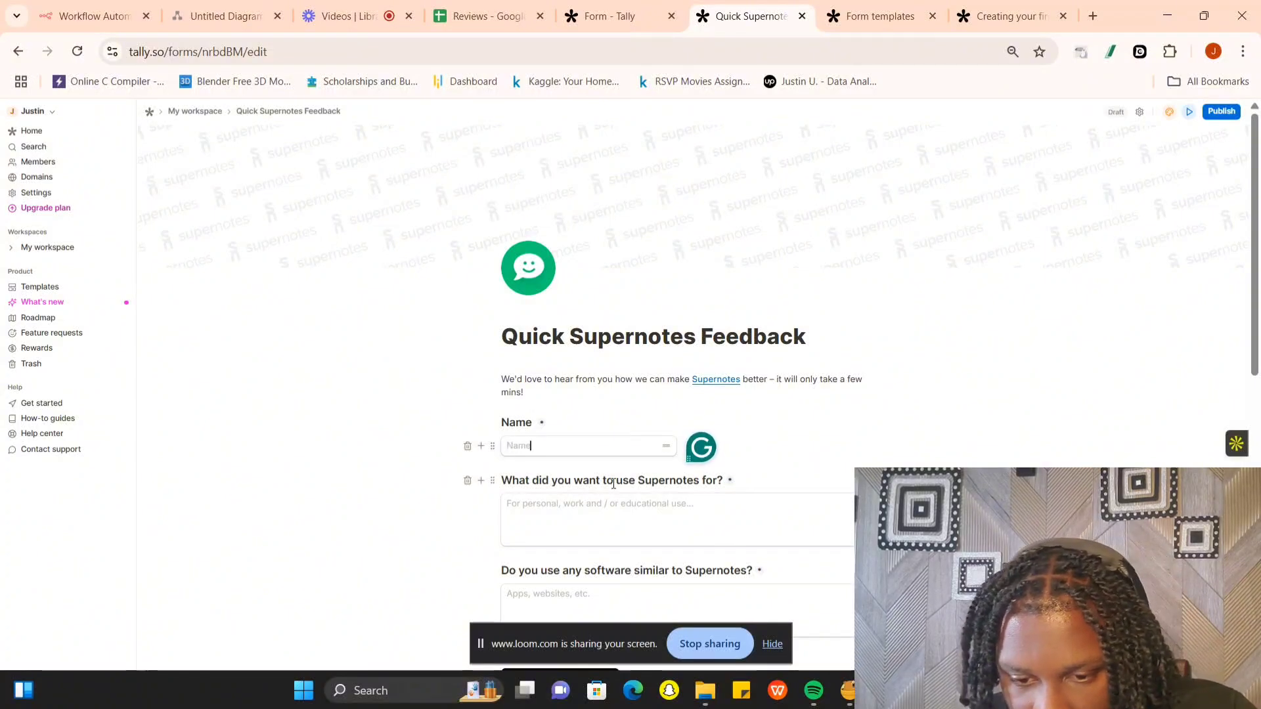
triple_click(659, 481)
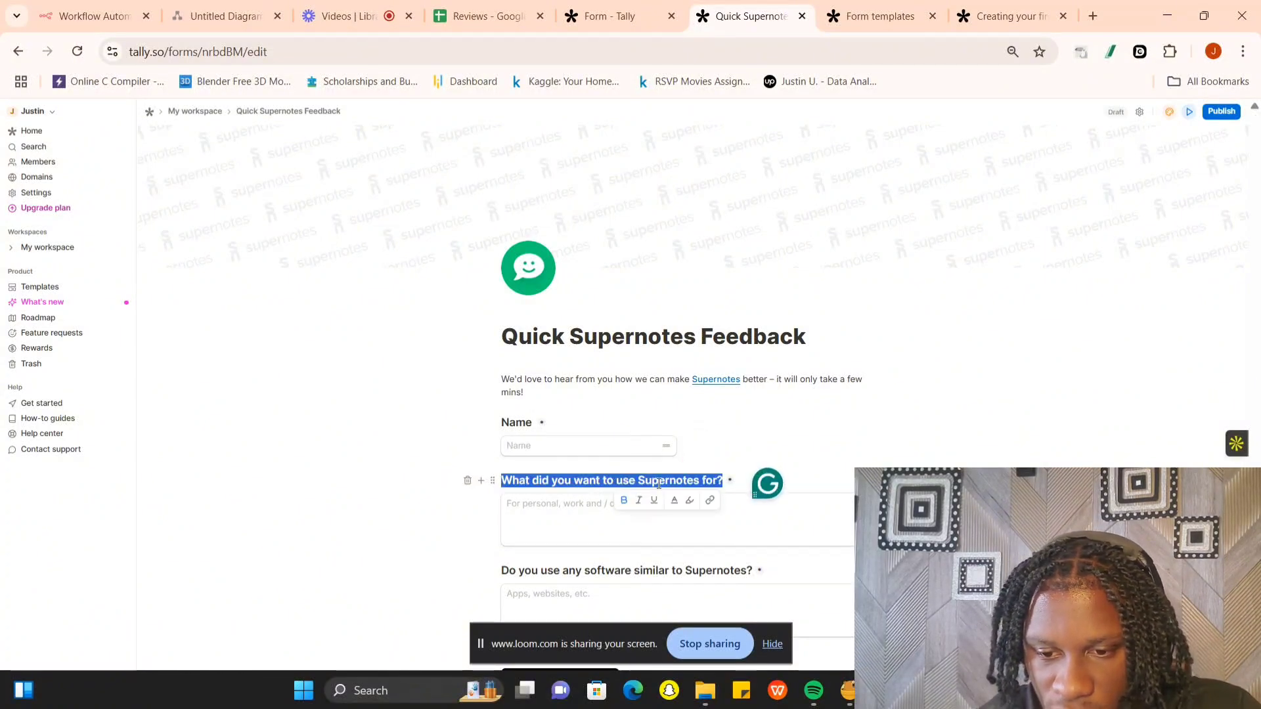
type("How ")
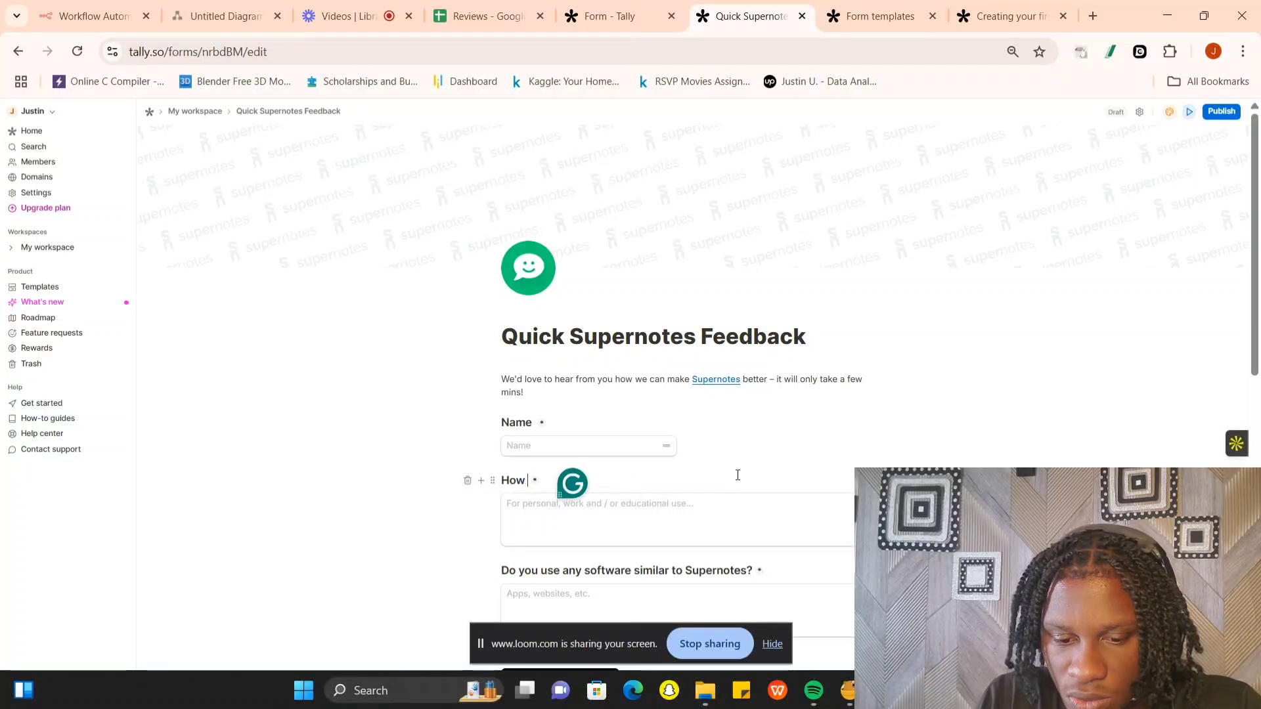
type("was the co")
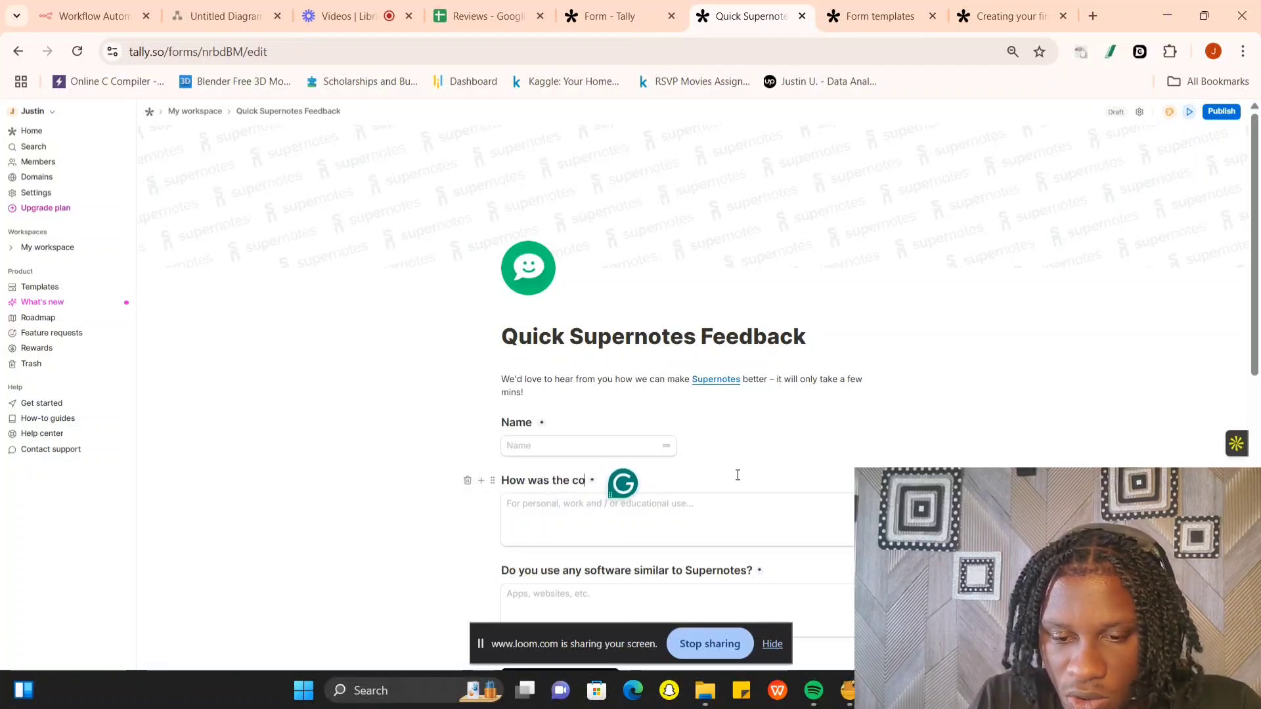
type("ffee")
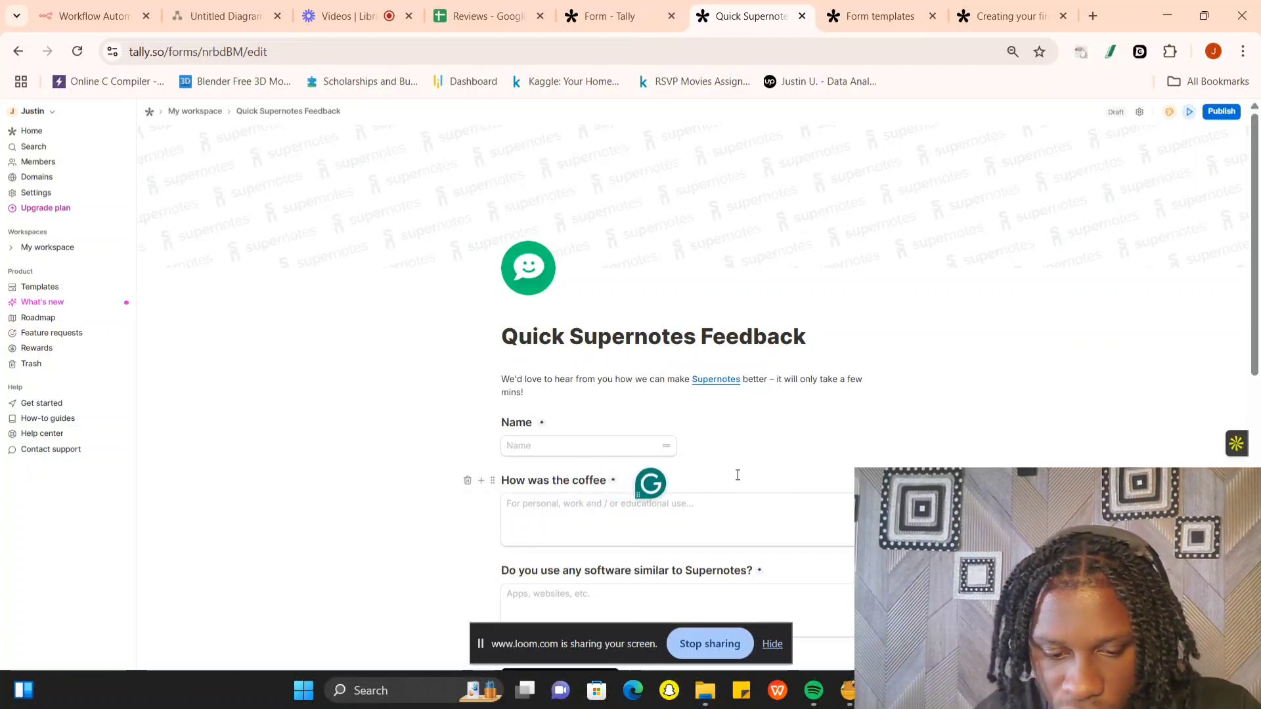
- Relabel the second question as "Email" and set its placeholder text to "email"
key("ctrl+a")
key("BackSpace")
type("E")
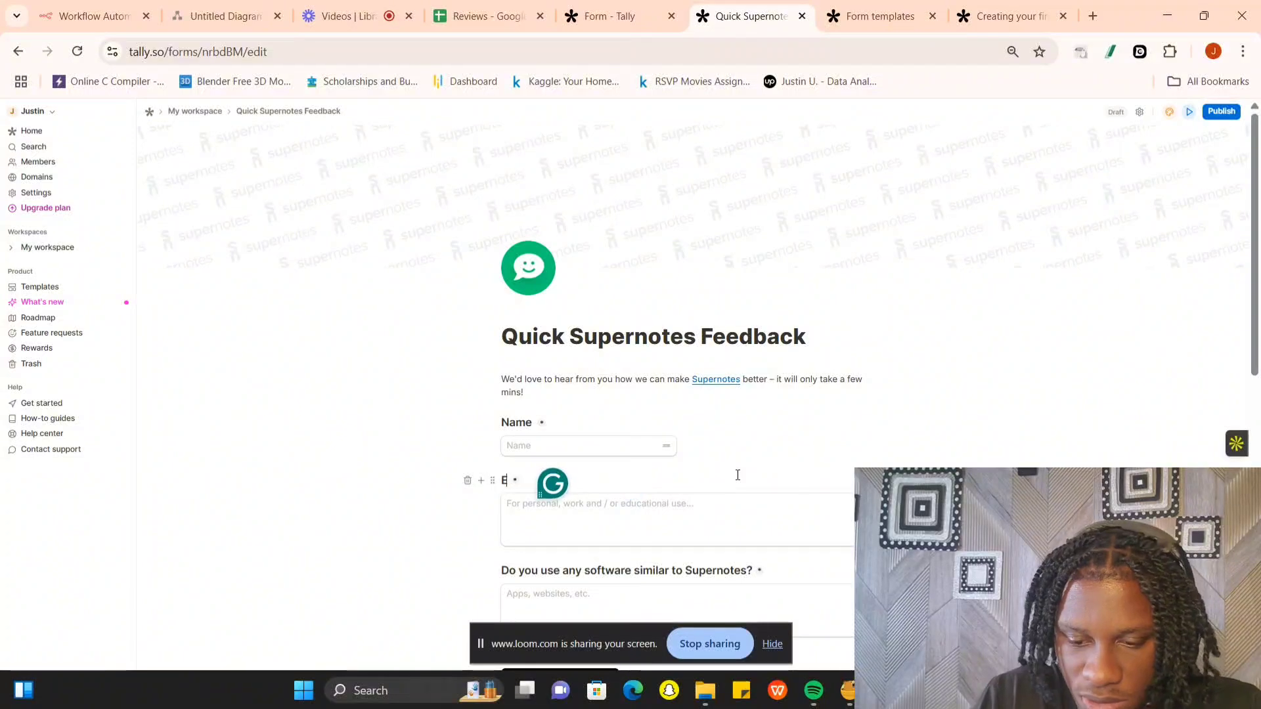
type("mail")
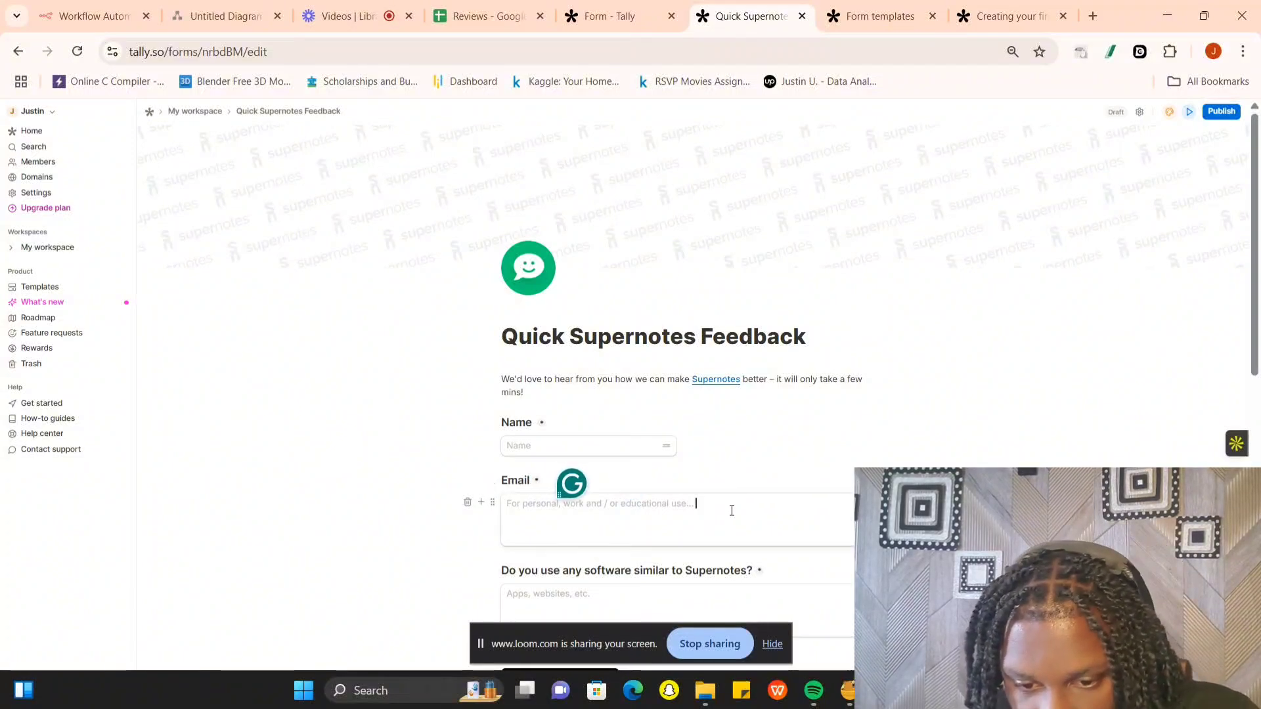
triple_click(732, 511)
type("email")
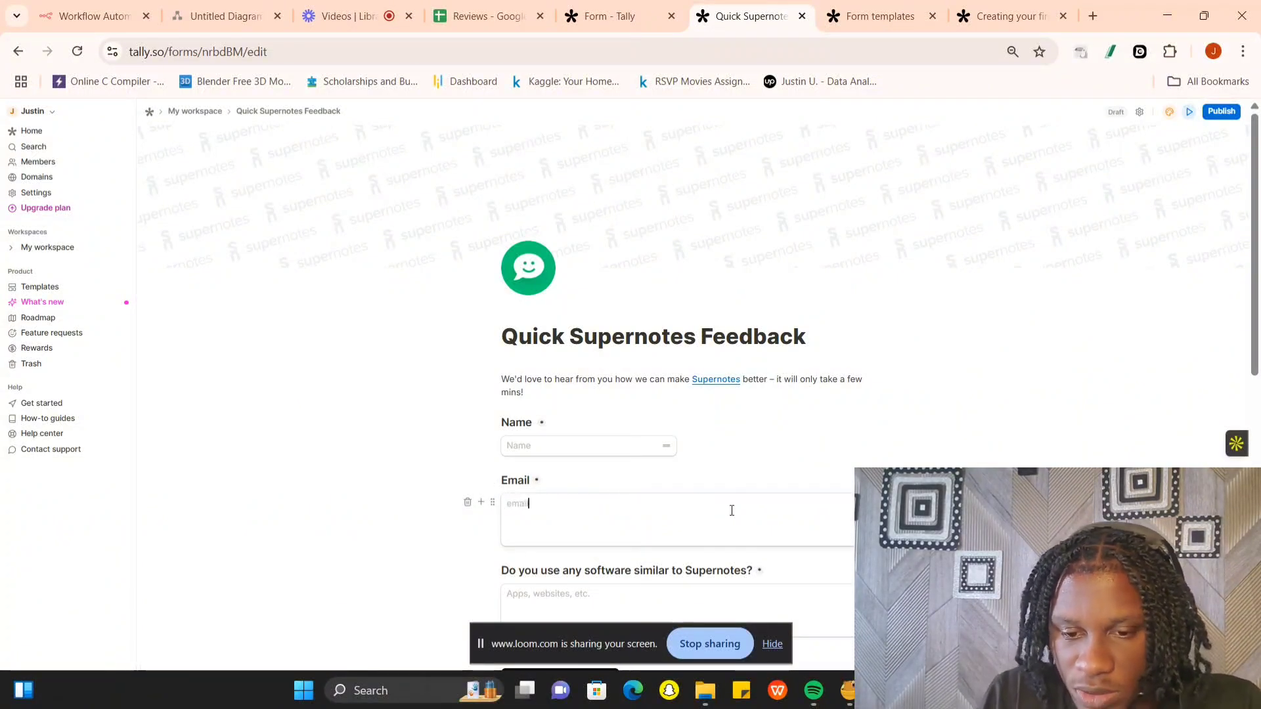
- Replace the third question's label with "How was the coffee"
scroll(732, 510, "down", 6)
scroll(575, 261, "up", 6)
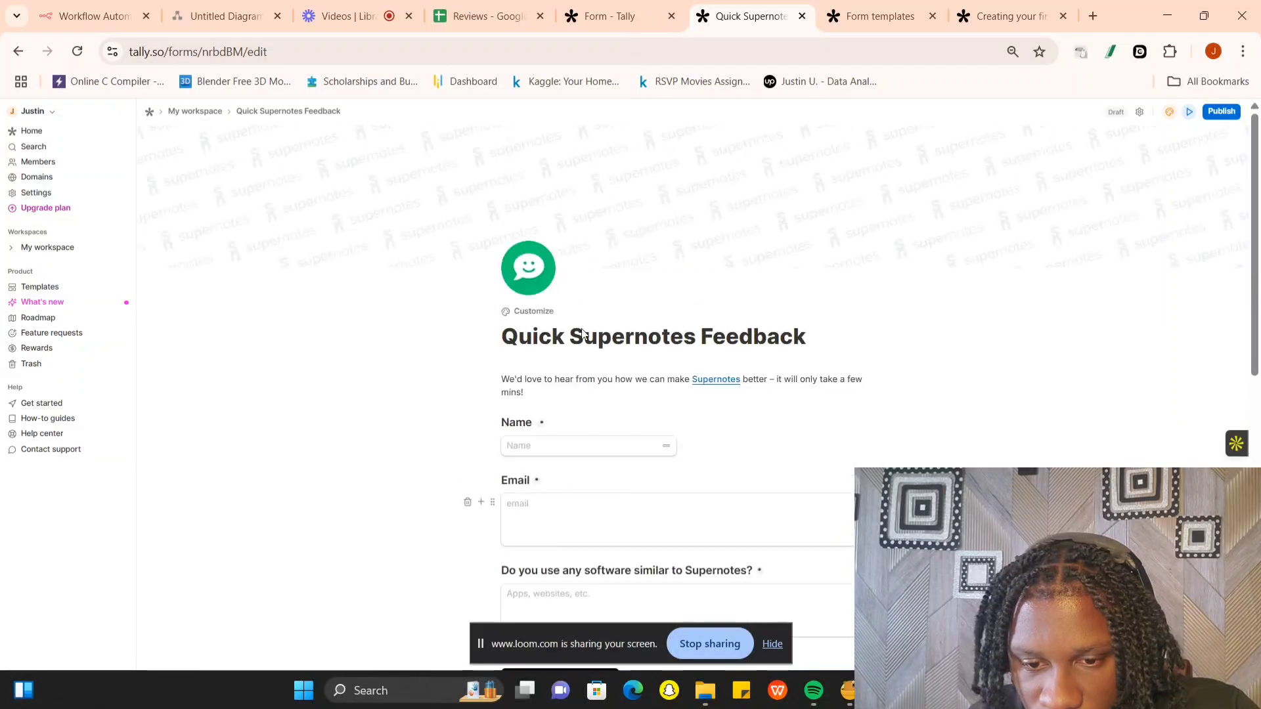
triple_click(568, 577)
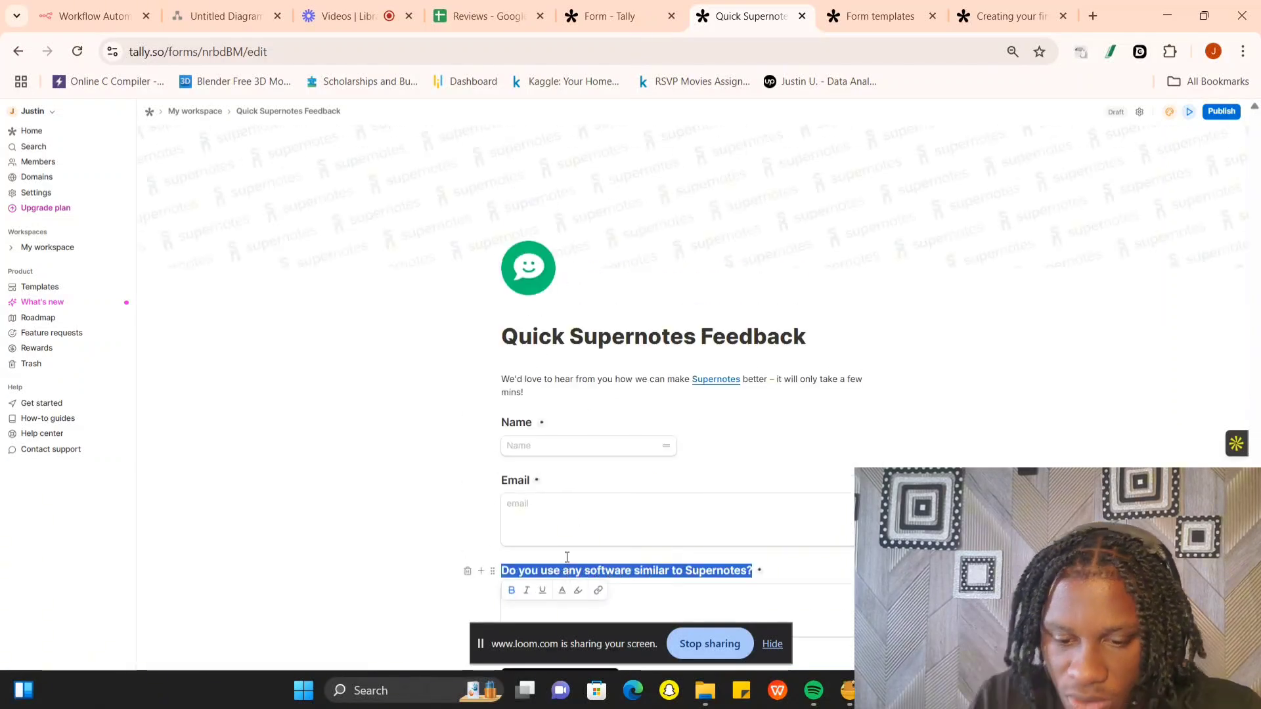
type("How was t")
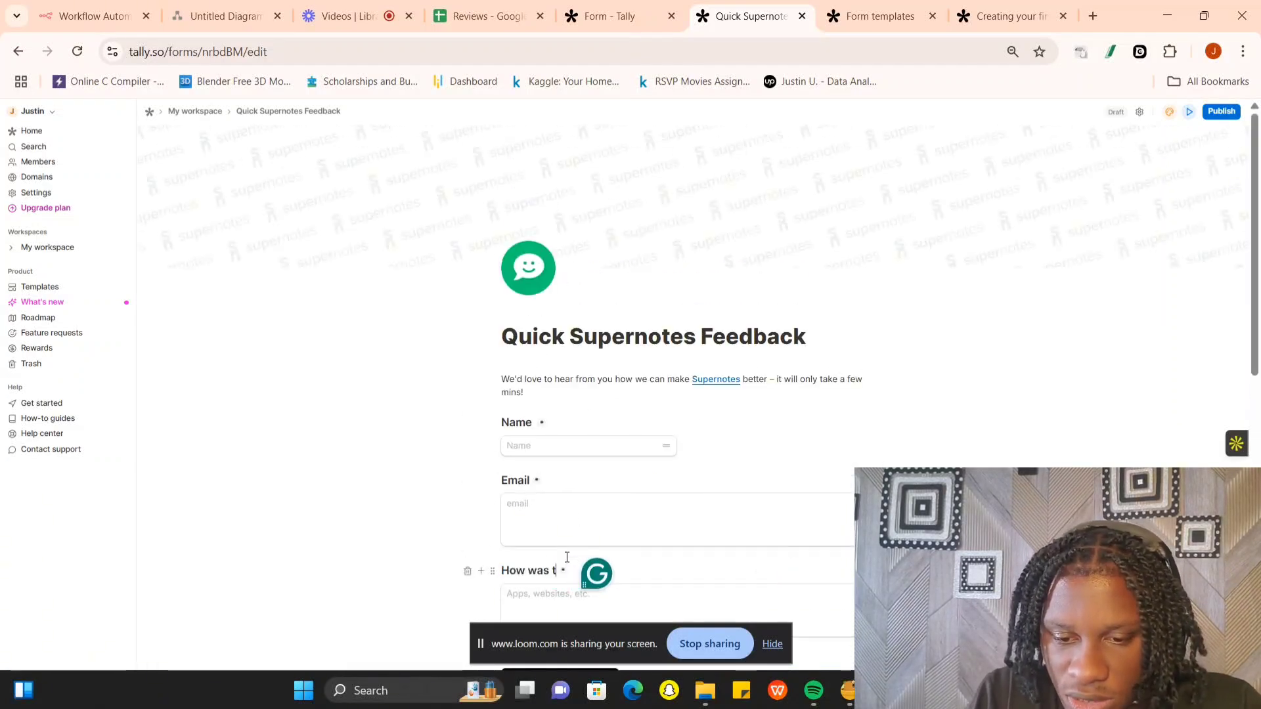
type("he coffee")
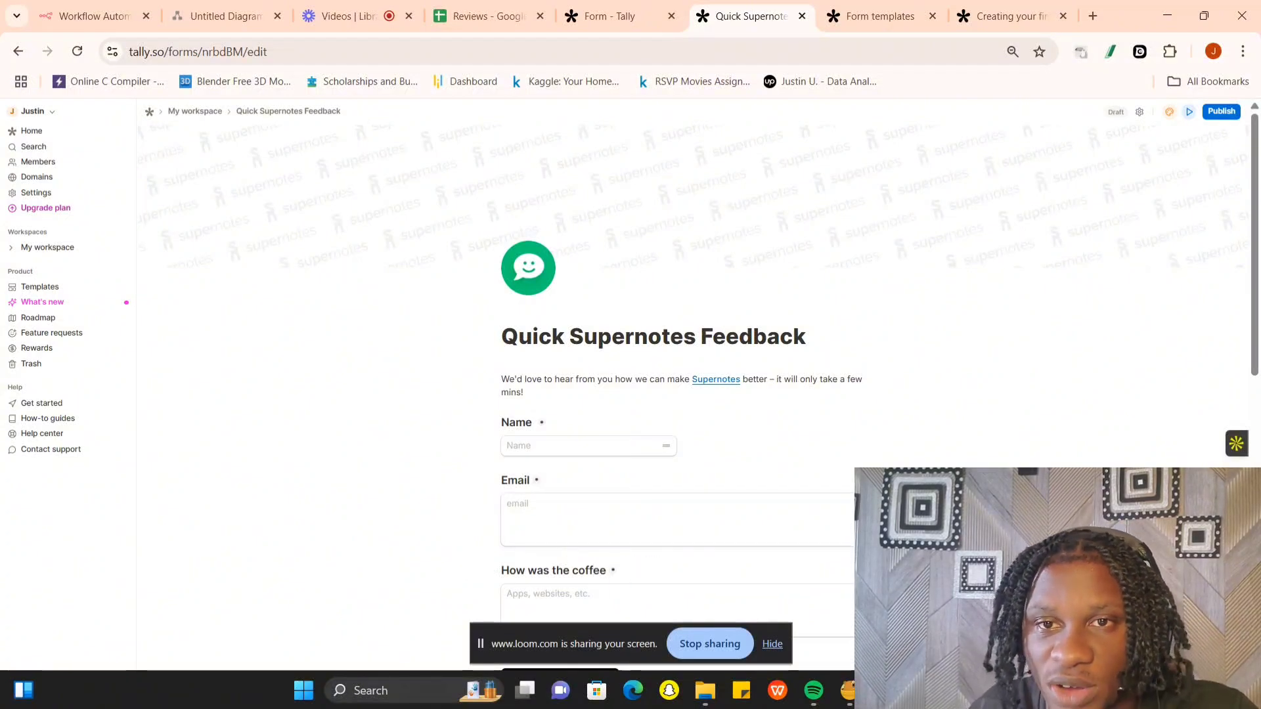
- Delete the Page 2 break below the coffee question and the two remaining Supernotes questions with their answer fields
scroll(633, 429, "down", 6)
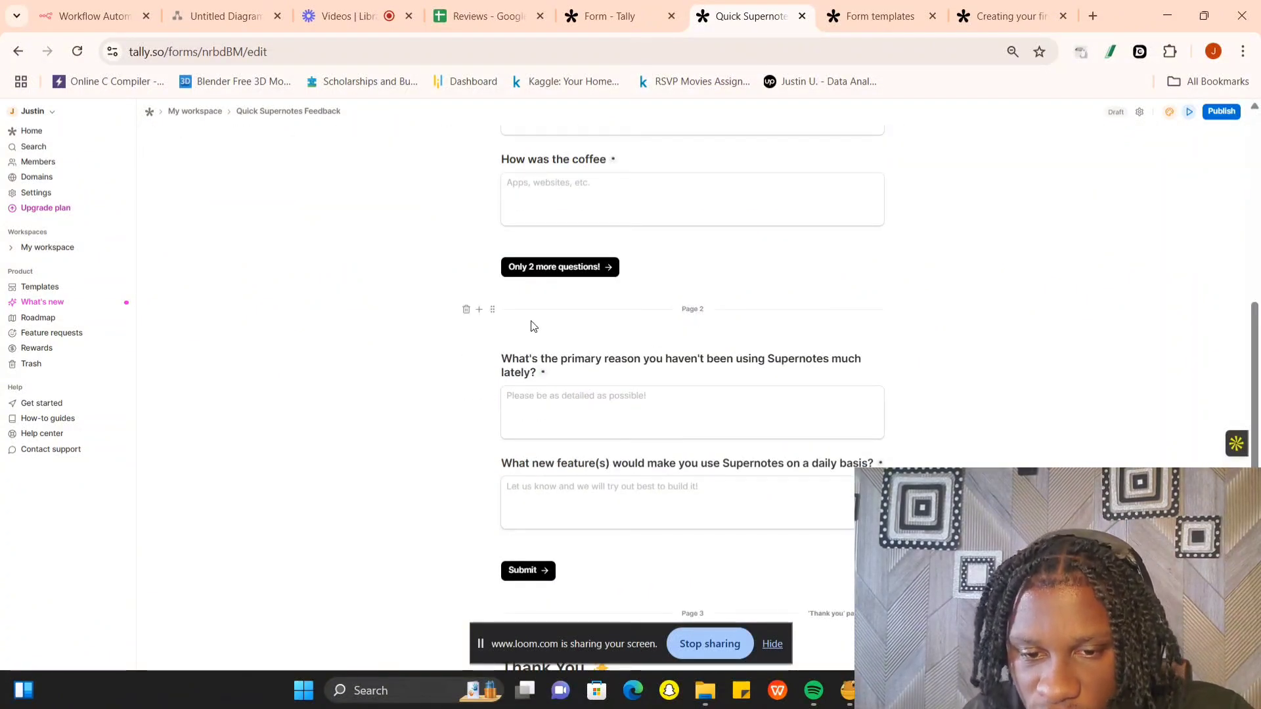
left_click(467, 309)
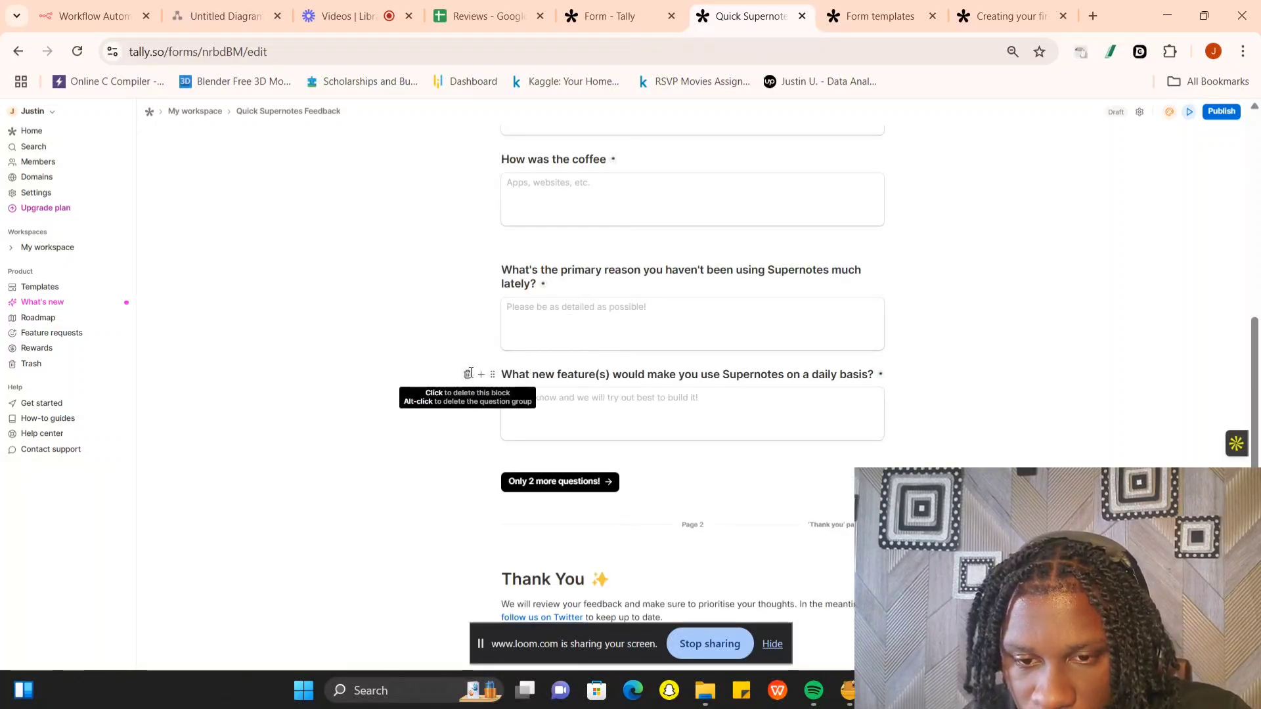
left_click(467, 374)
left_click(468, 306)
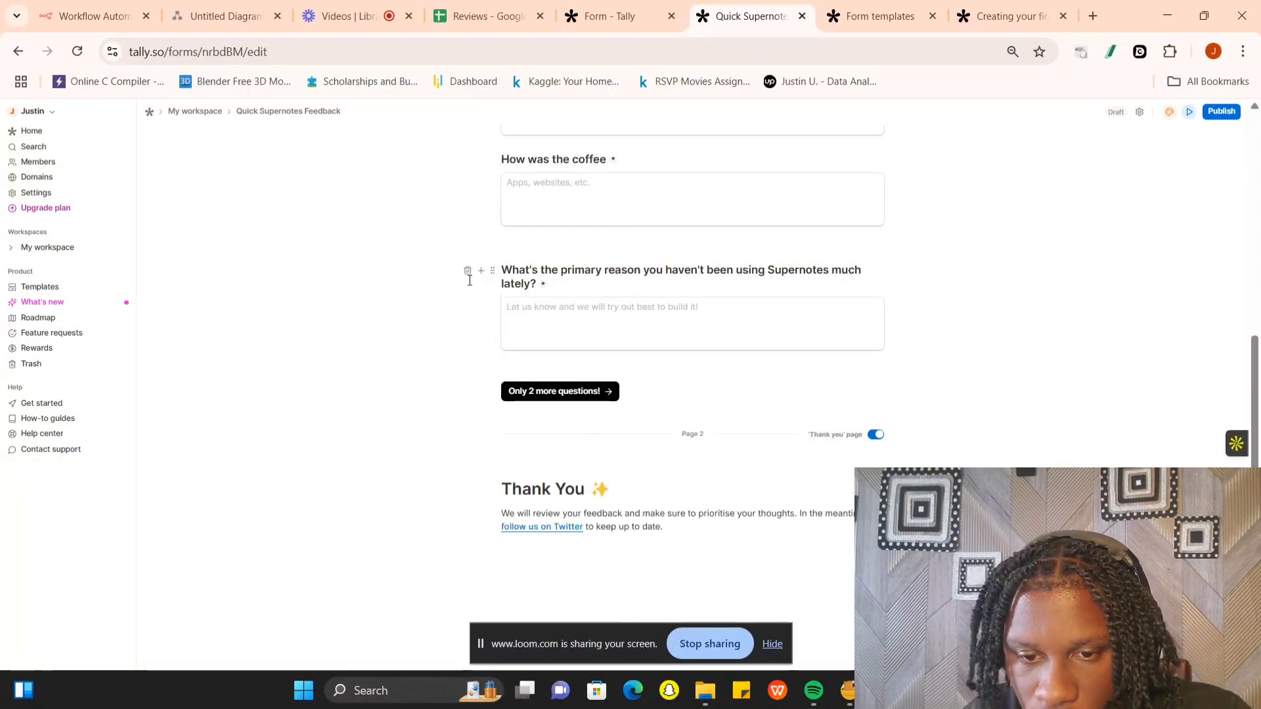
left_click(468, 273)
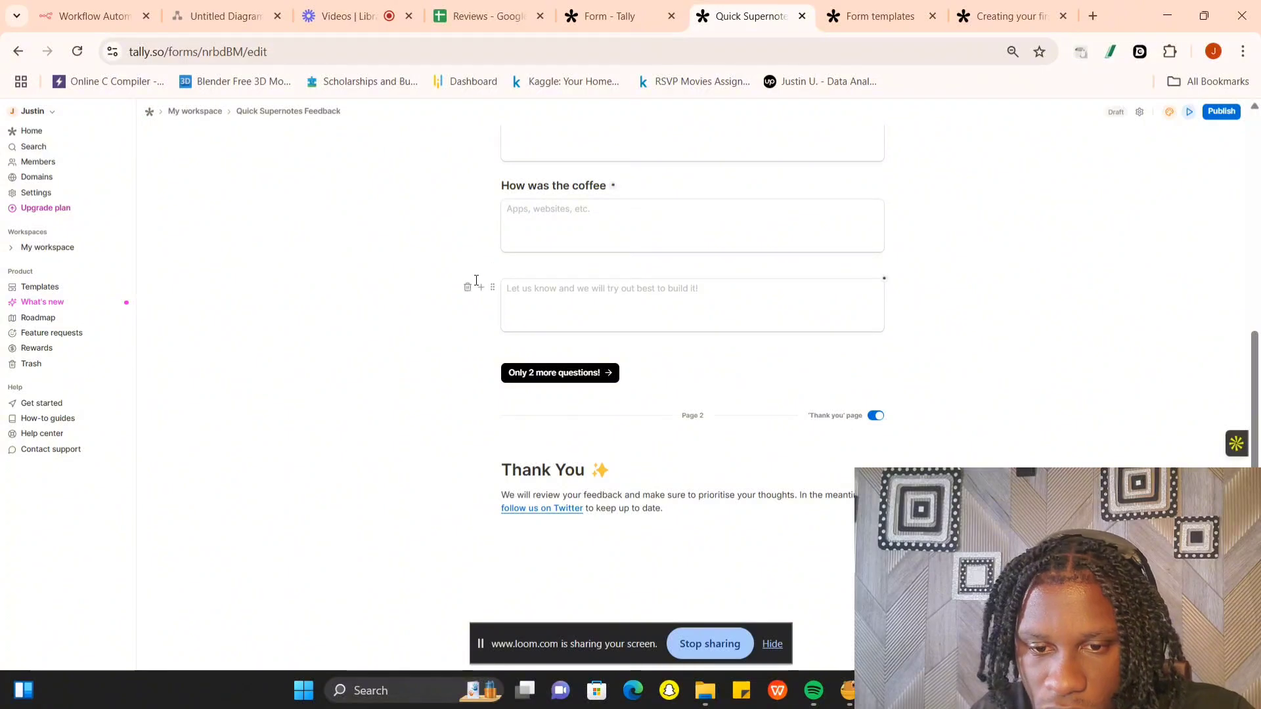
left_click(469, 287)
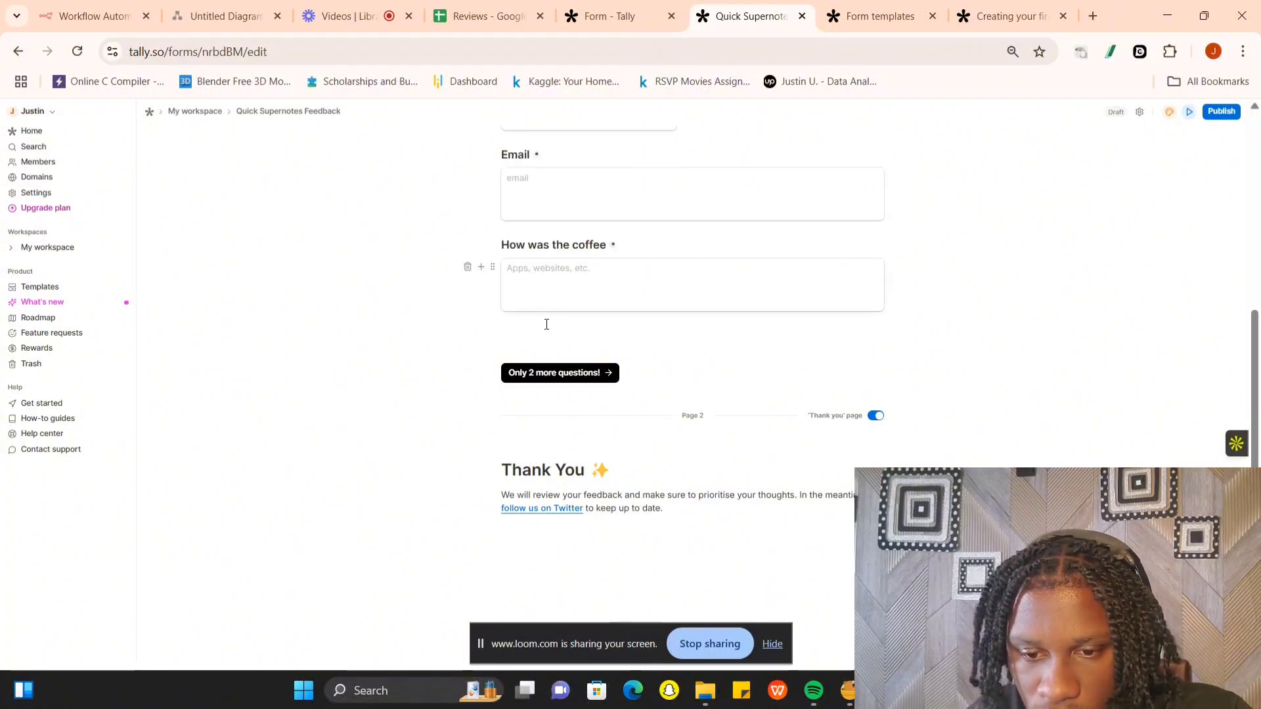
- Turn off the 'Thank you' page option for page 2 and relabel the first page's button as "Submit"
left_click(875, 415)
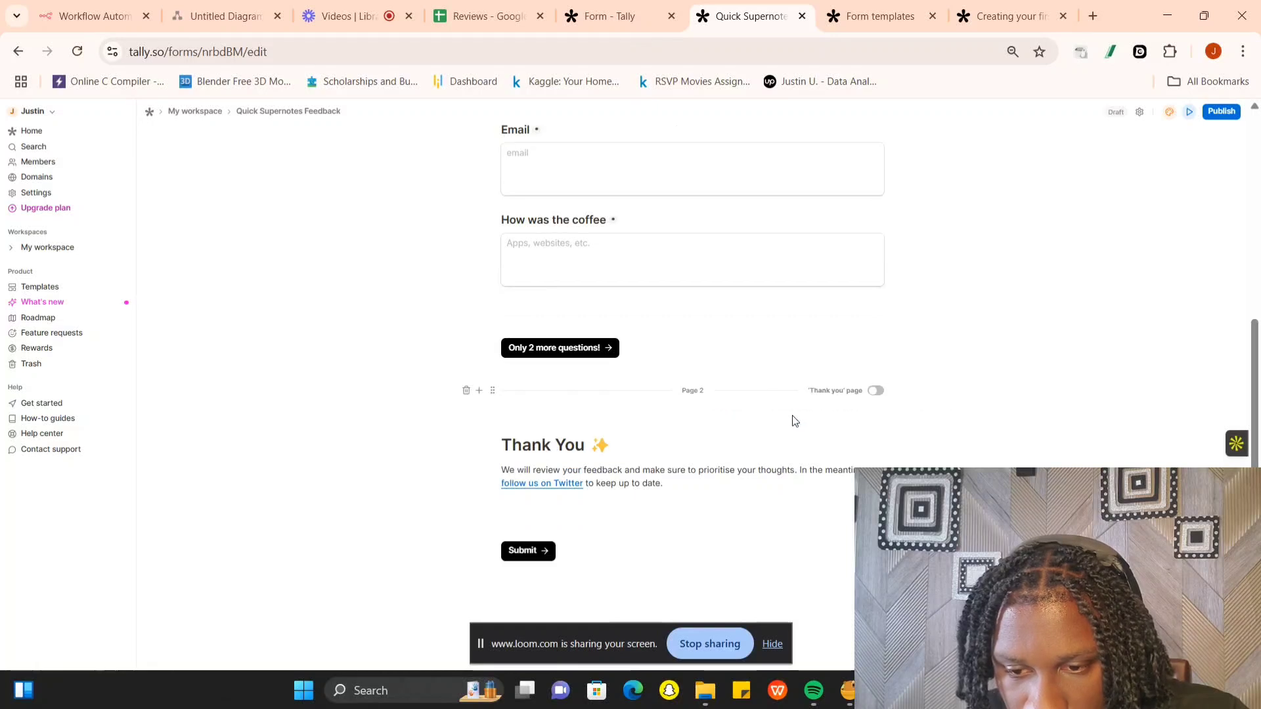
left_click(553, 349)
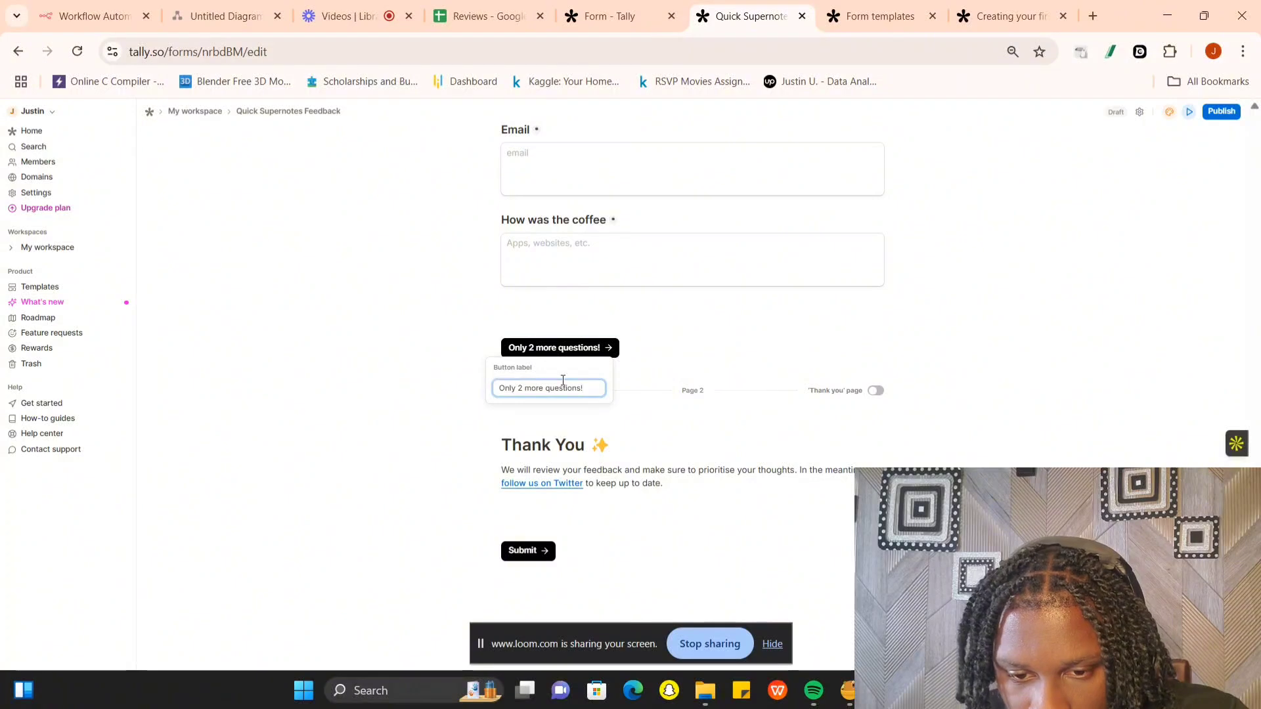
left_click(673, 363)
left_click(582, 353)
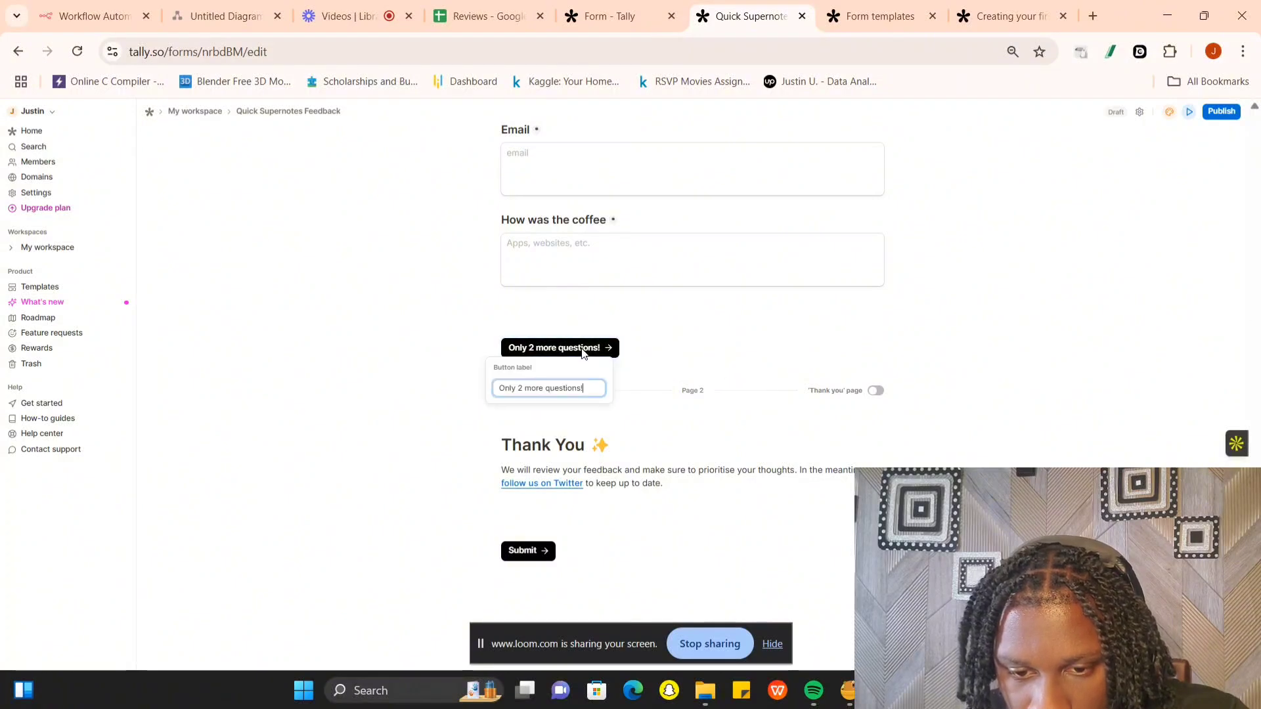
key("ctrl+a")
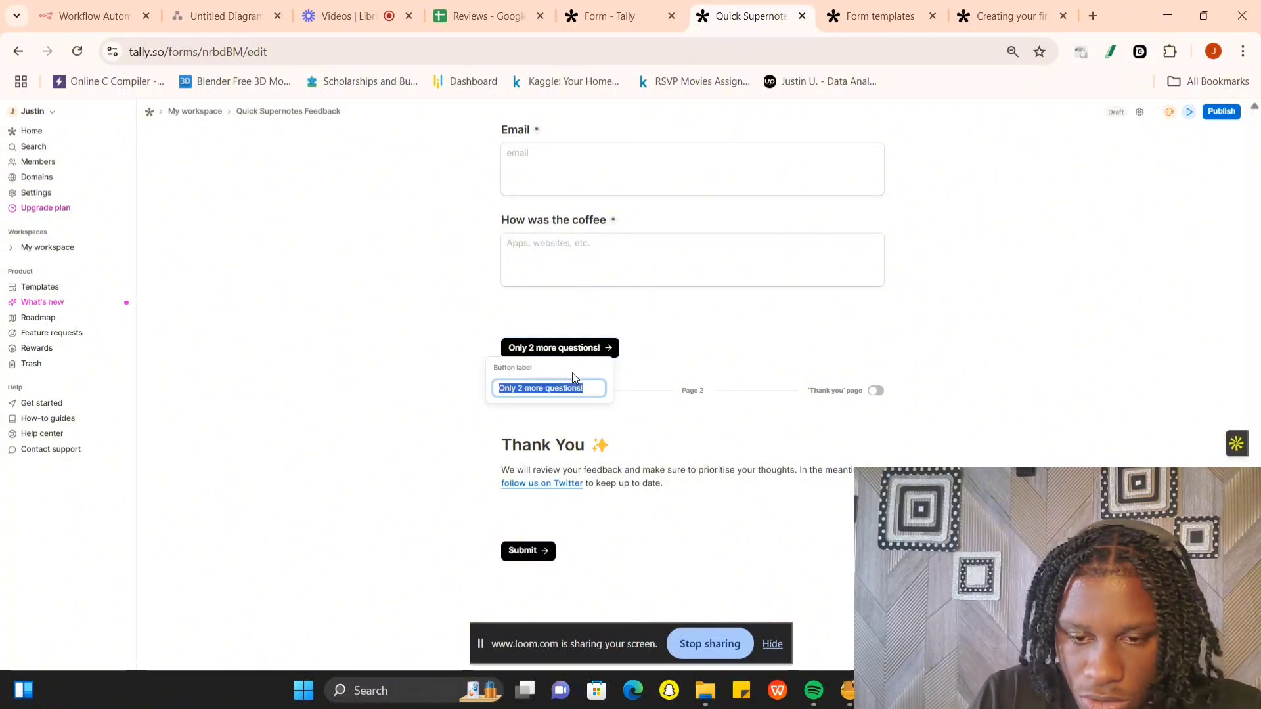
type("Submit")
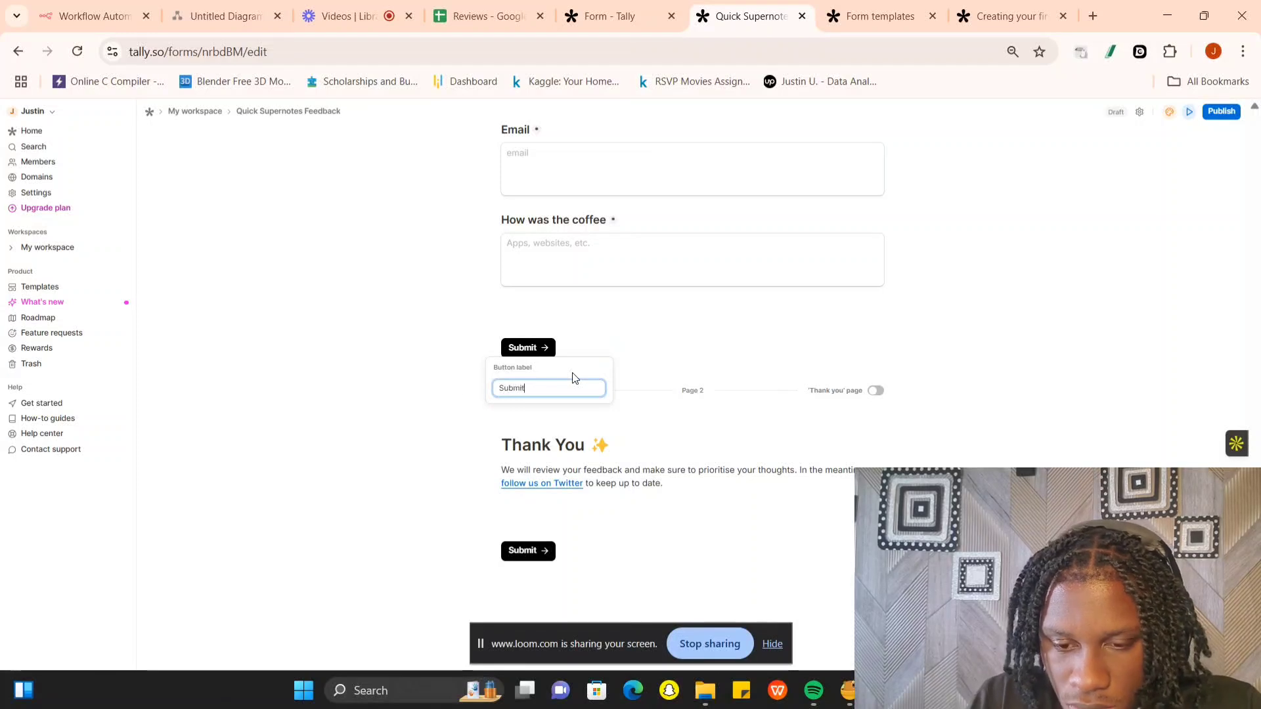
key("Escape")
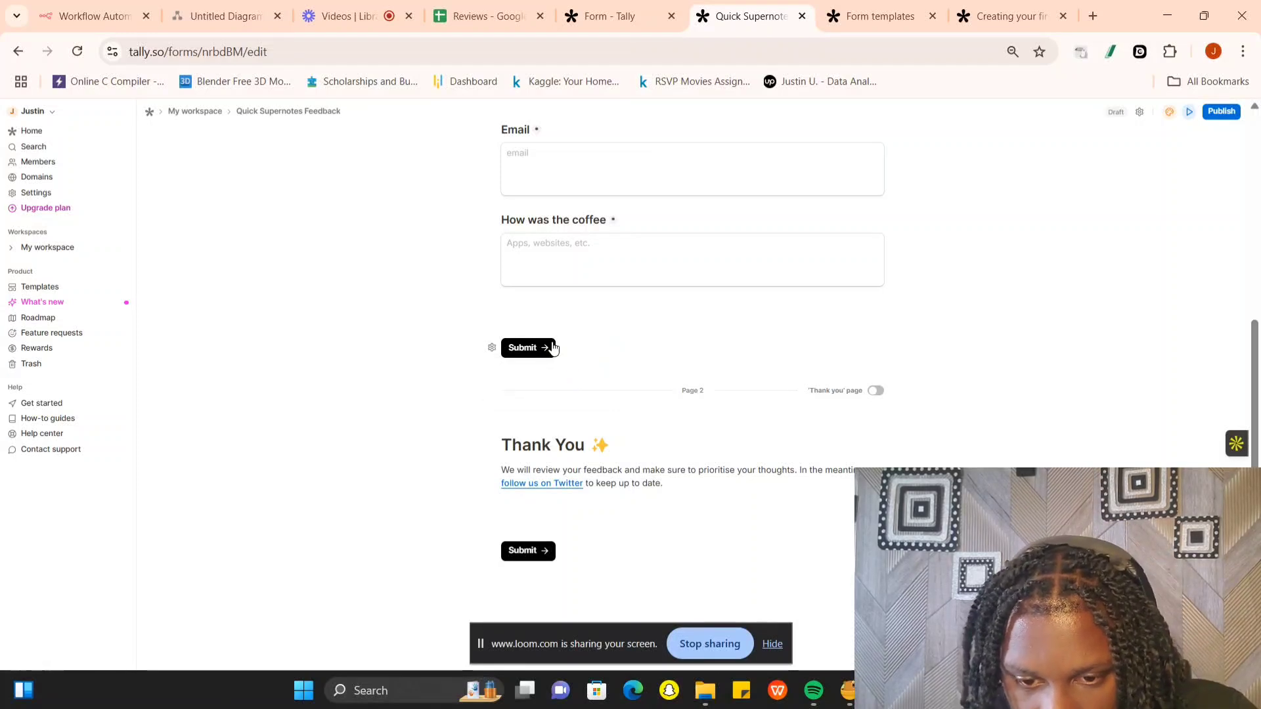
left_click(525, 348)
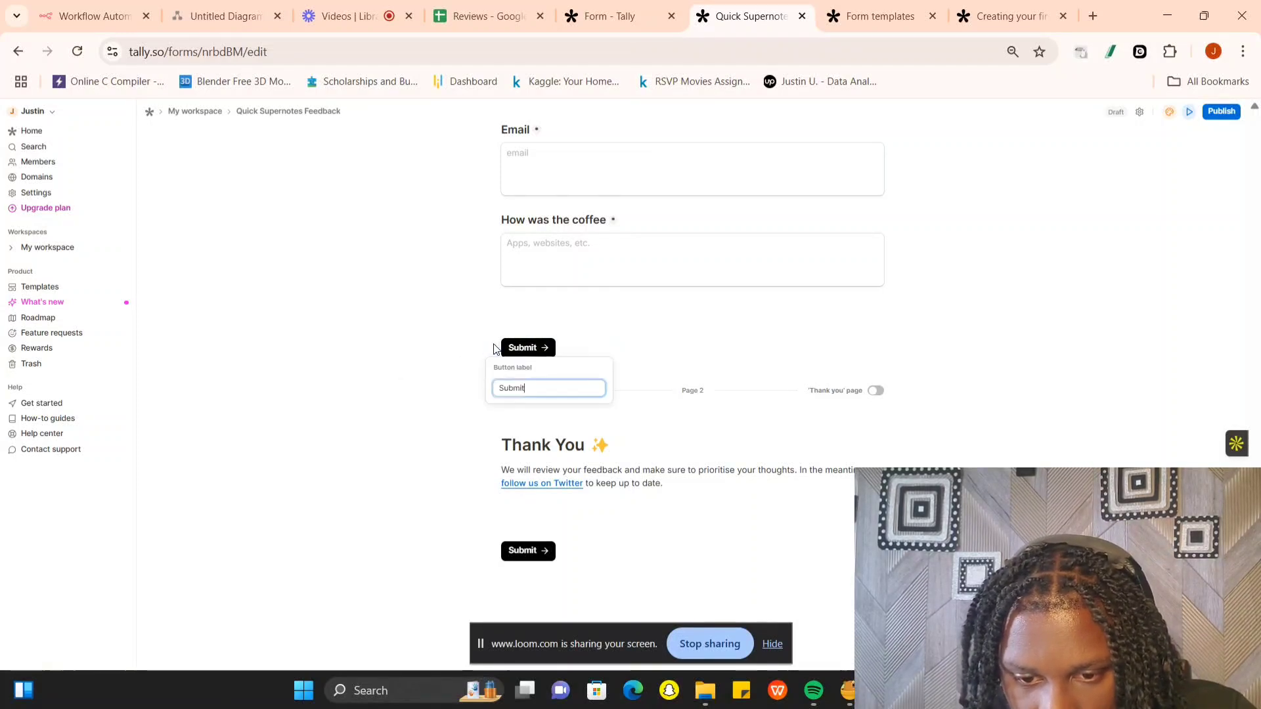
left_click(578, 341)
mouse_move(541, 342)
left_mouse_down()
mouse_move(665, 354)
mouse_move(532, 359)
left_mouse_up()
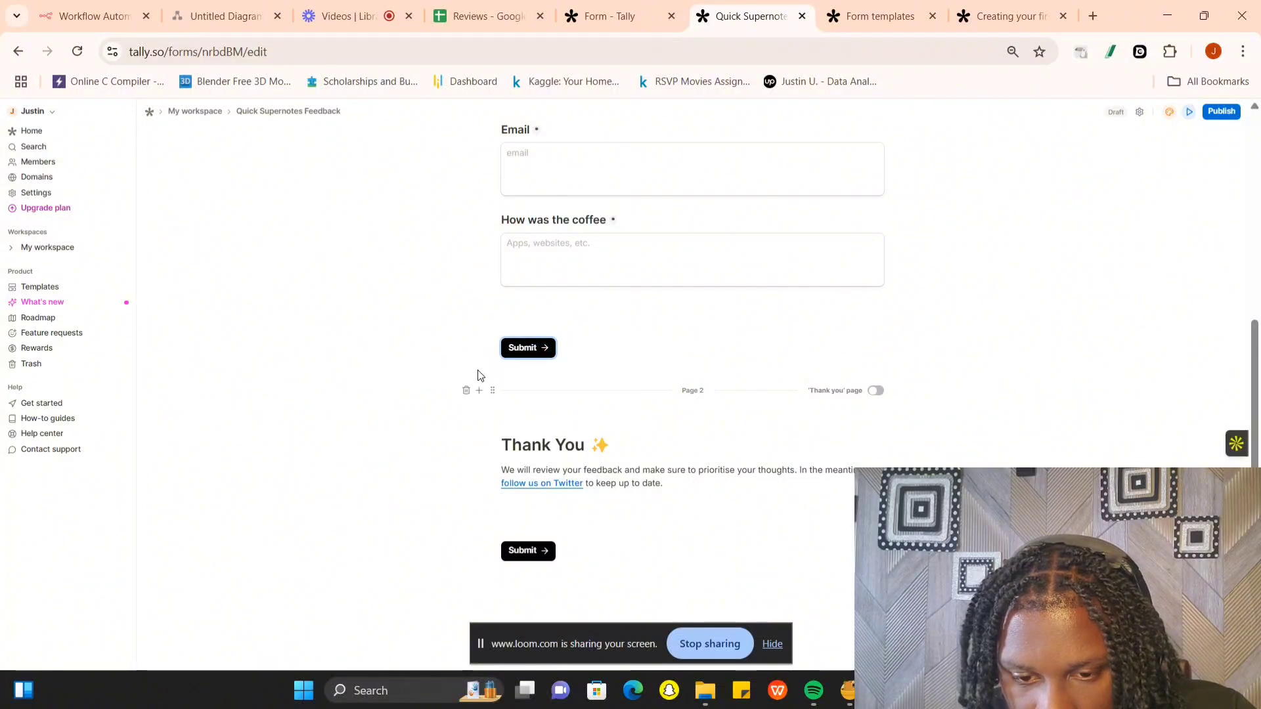
- Delete the remaining page break, the empty block, and the Thank You heading with its message
left_click(467, 392)
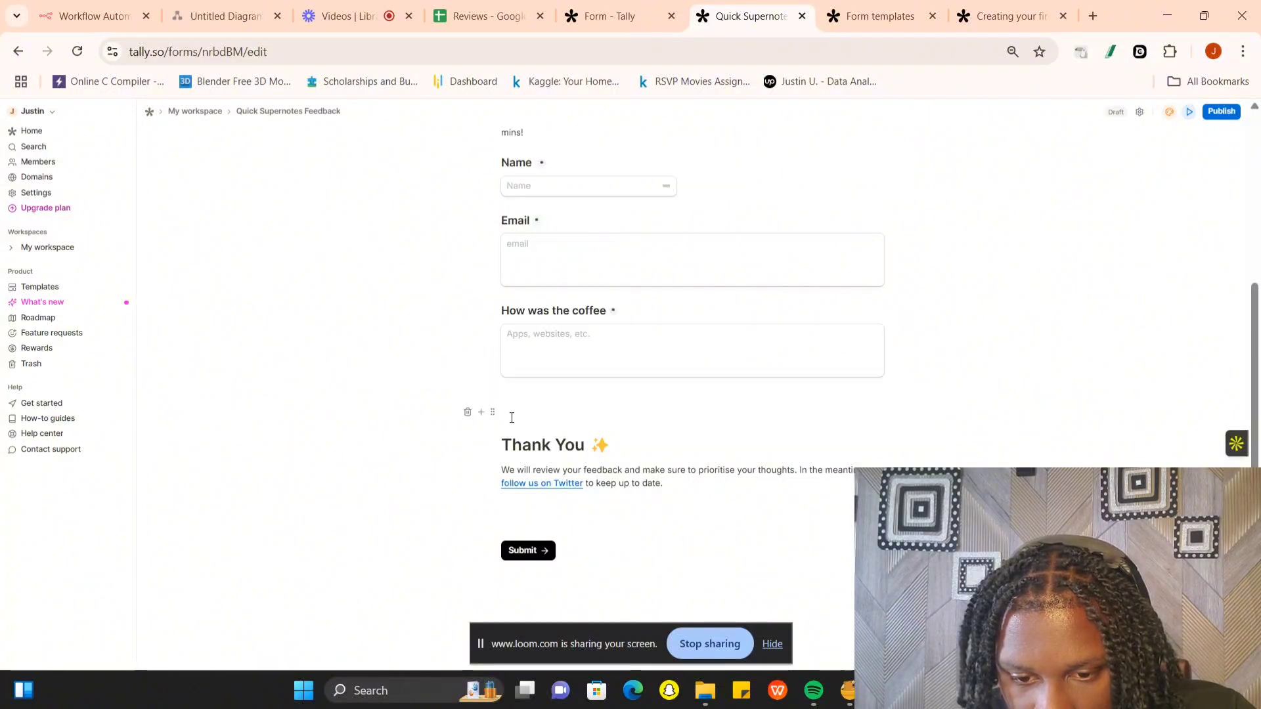
left_click(469, 412)
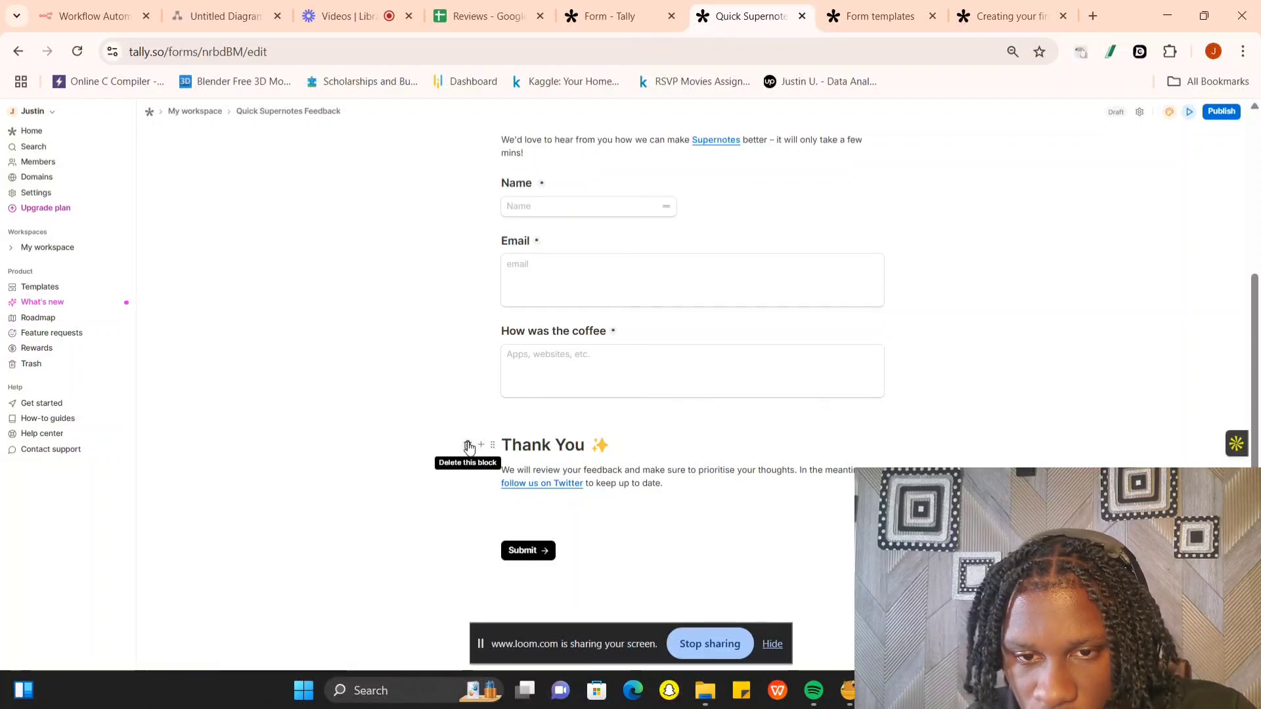
left_click(468, 447)
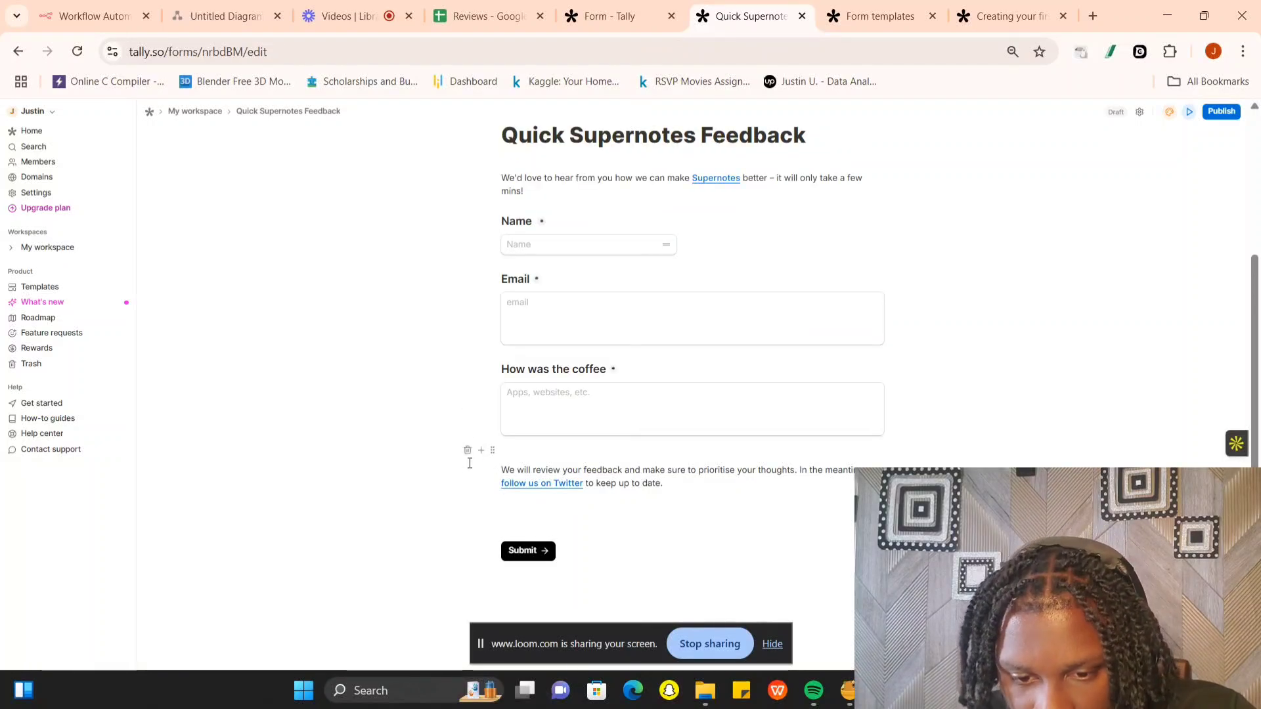
left_click(469, 470)
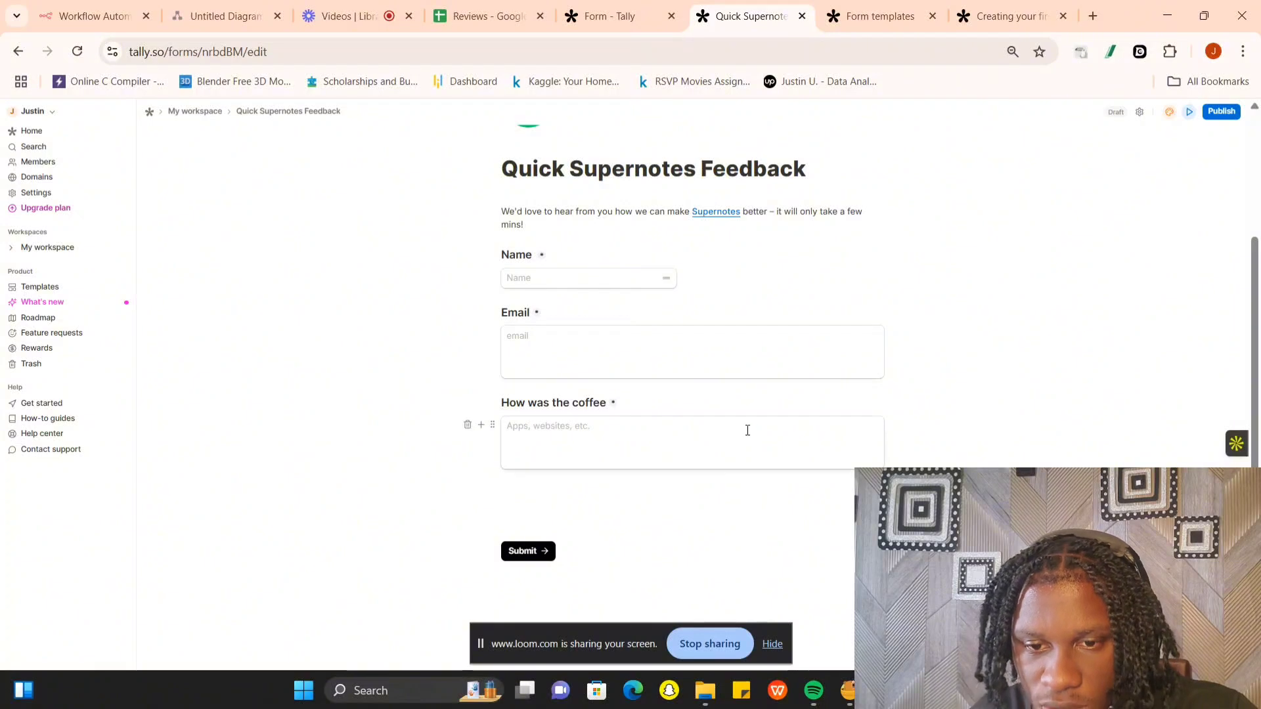
- Publish the feedback form and copy its share link
scroll(756, 434, "up", 3)
left_click(1215, 112)
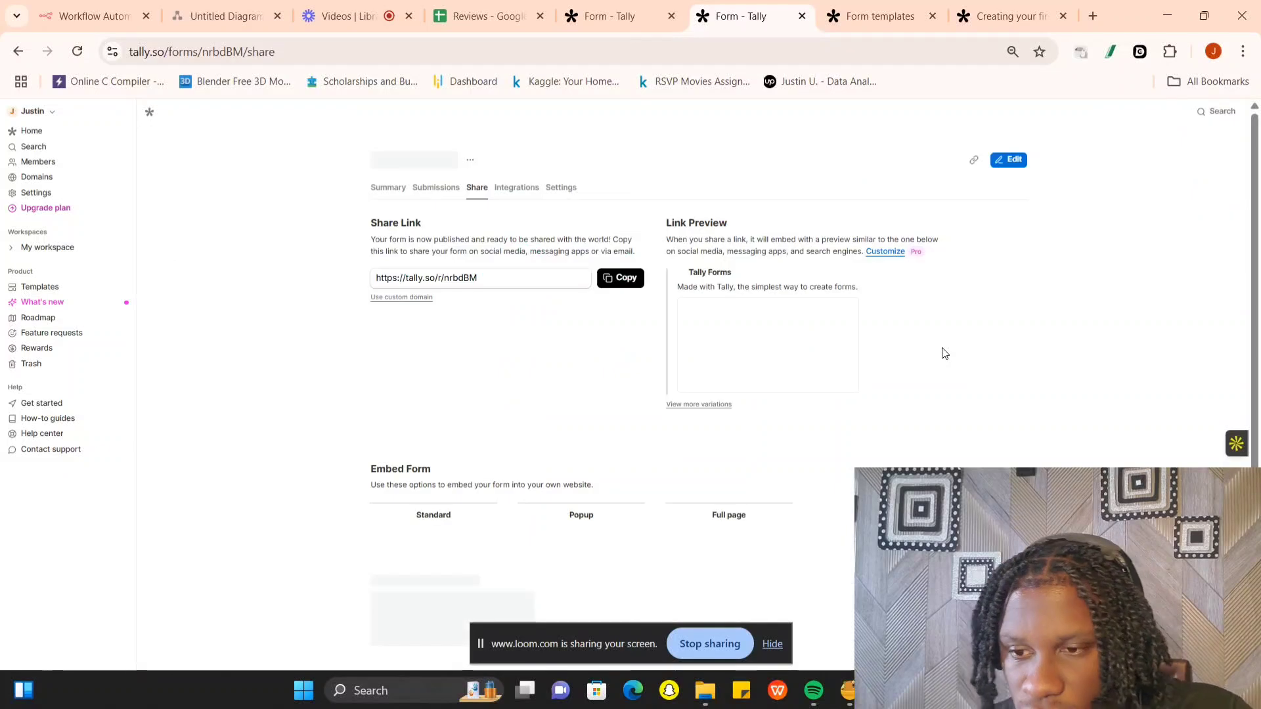
left_click(627, 279)
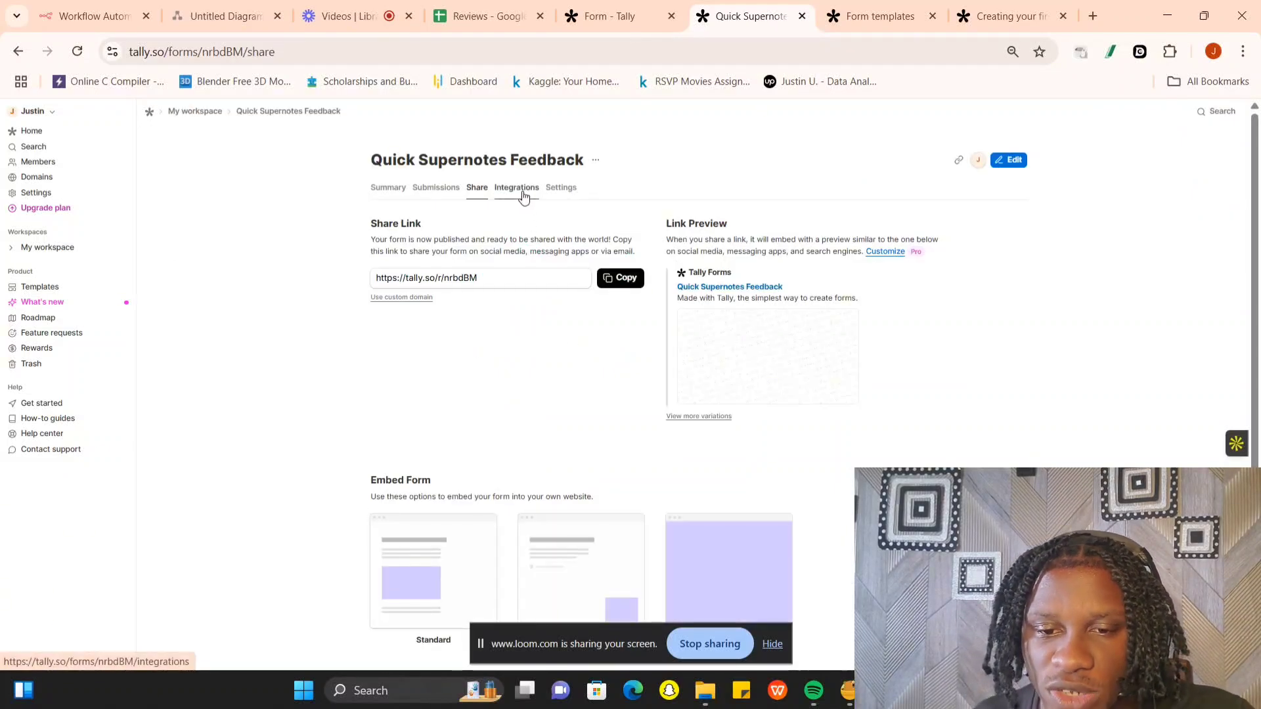
- Look through the published form's integrations and start connecting Webhooks to add an endpoint
key("ctrl+plus")
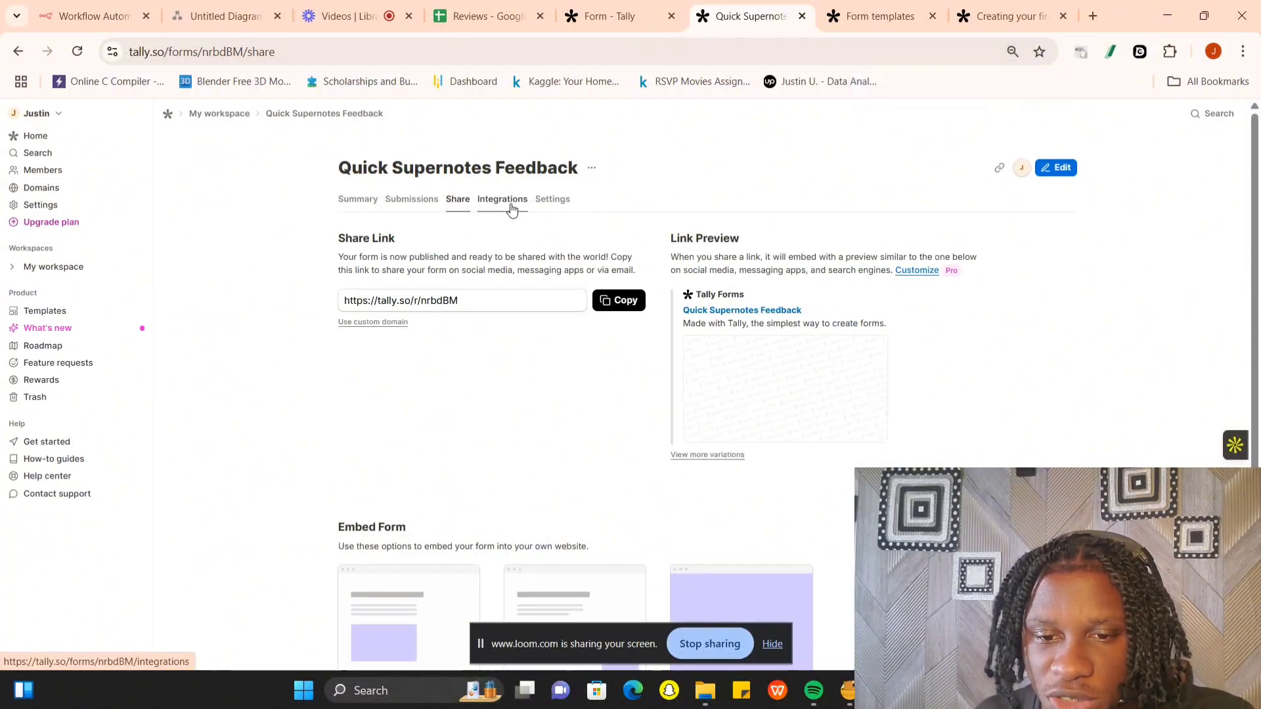
left_click(511, 208)
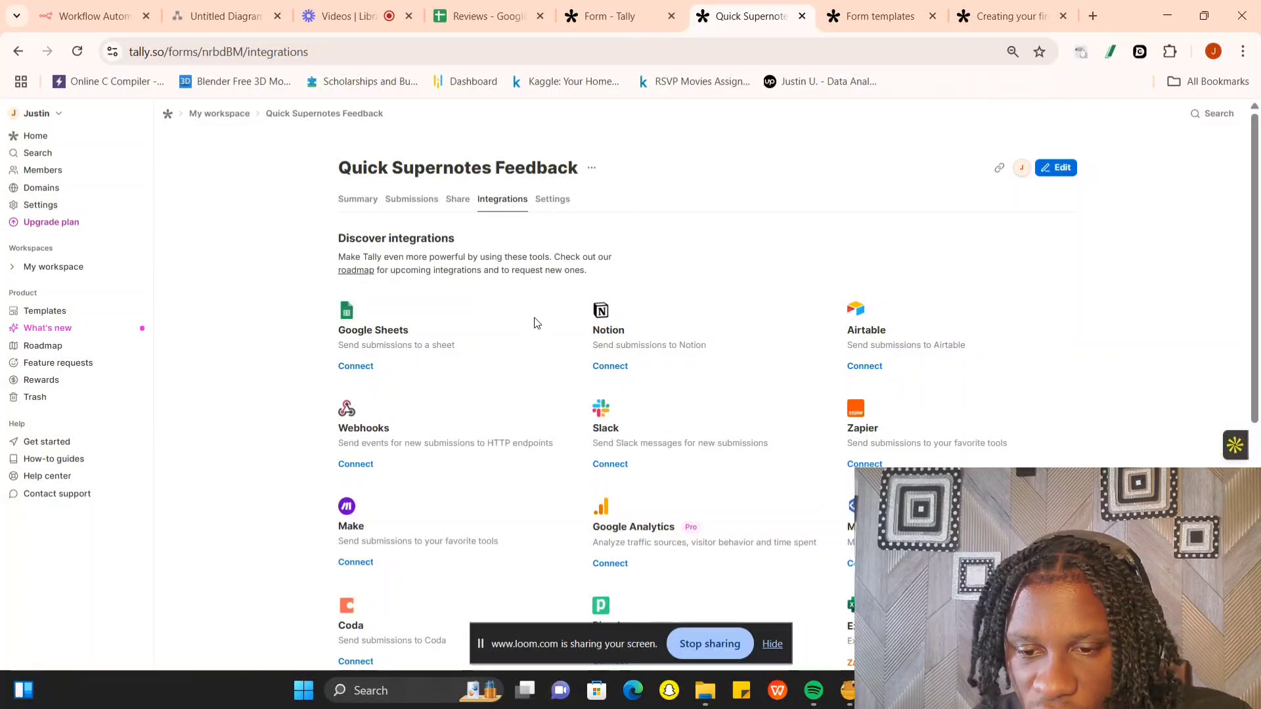
scroll(858, 414, "down", 6)
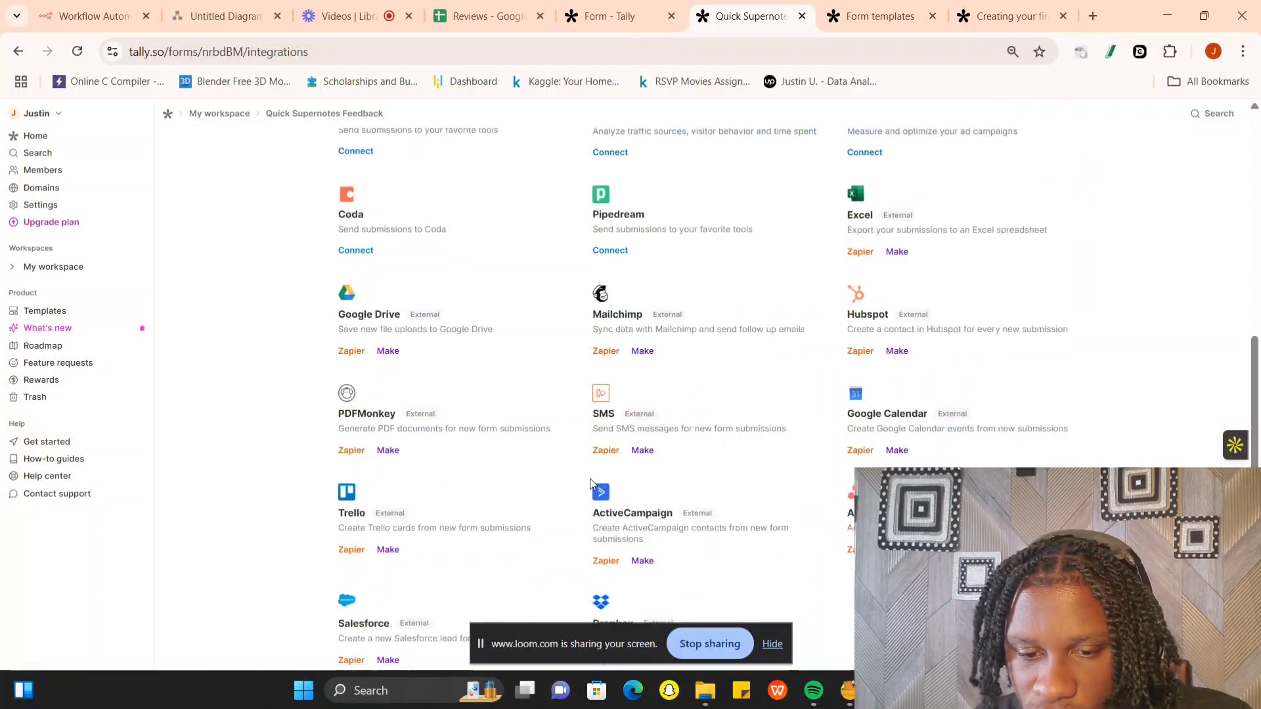
scroll(571, 438, "up", 6)
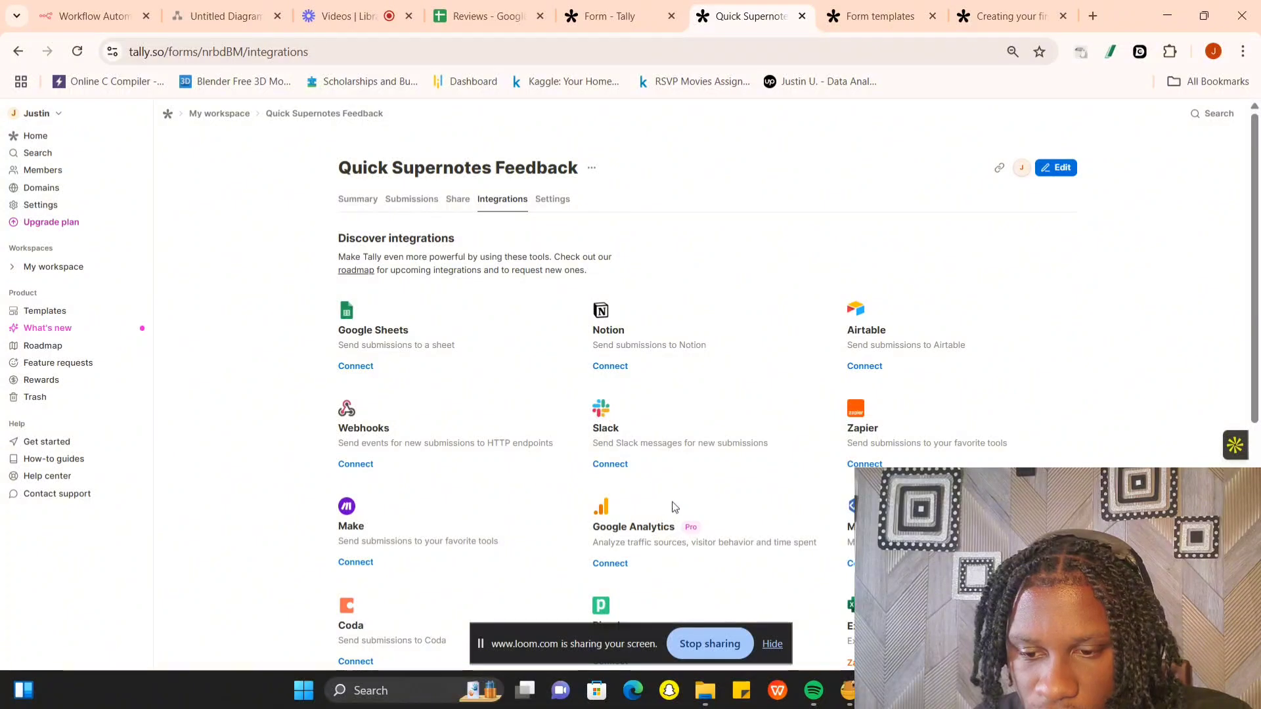
left_click(354, 468)
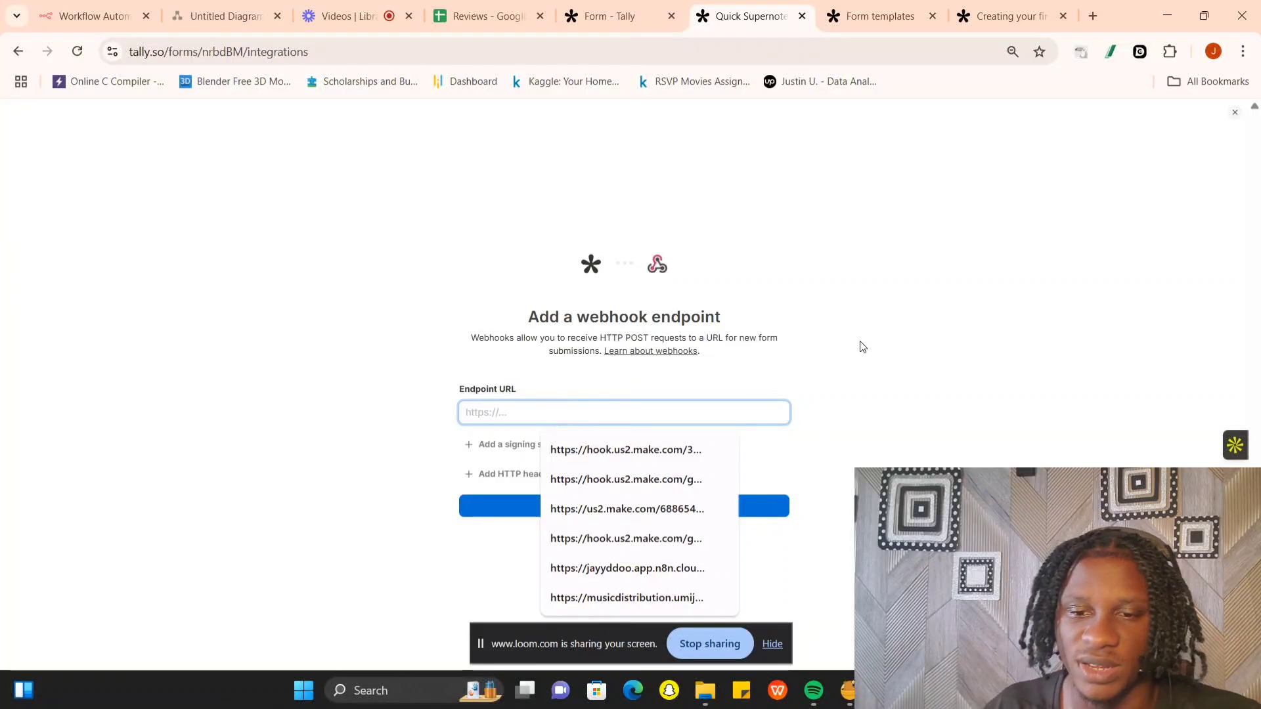
- Switch to the empty n8n workflow and add a Webhook trigger as its first step
left_click(83, 13)
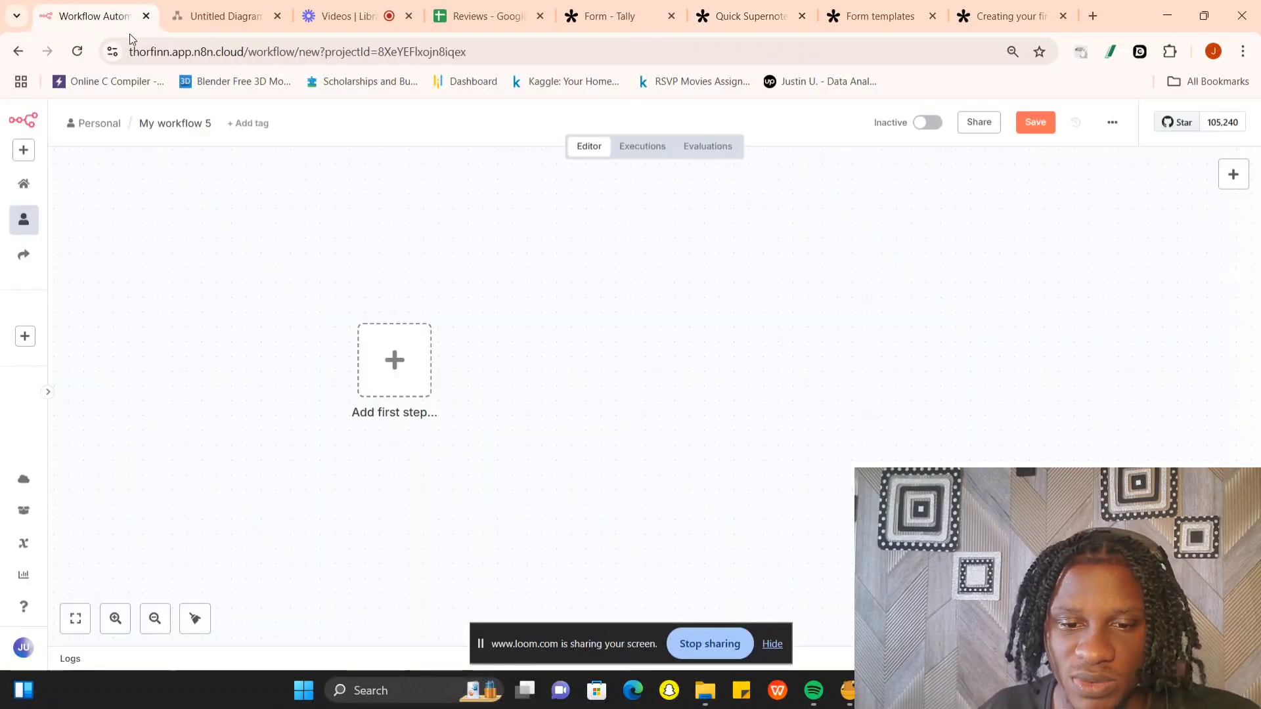
left_click(401, 365)
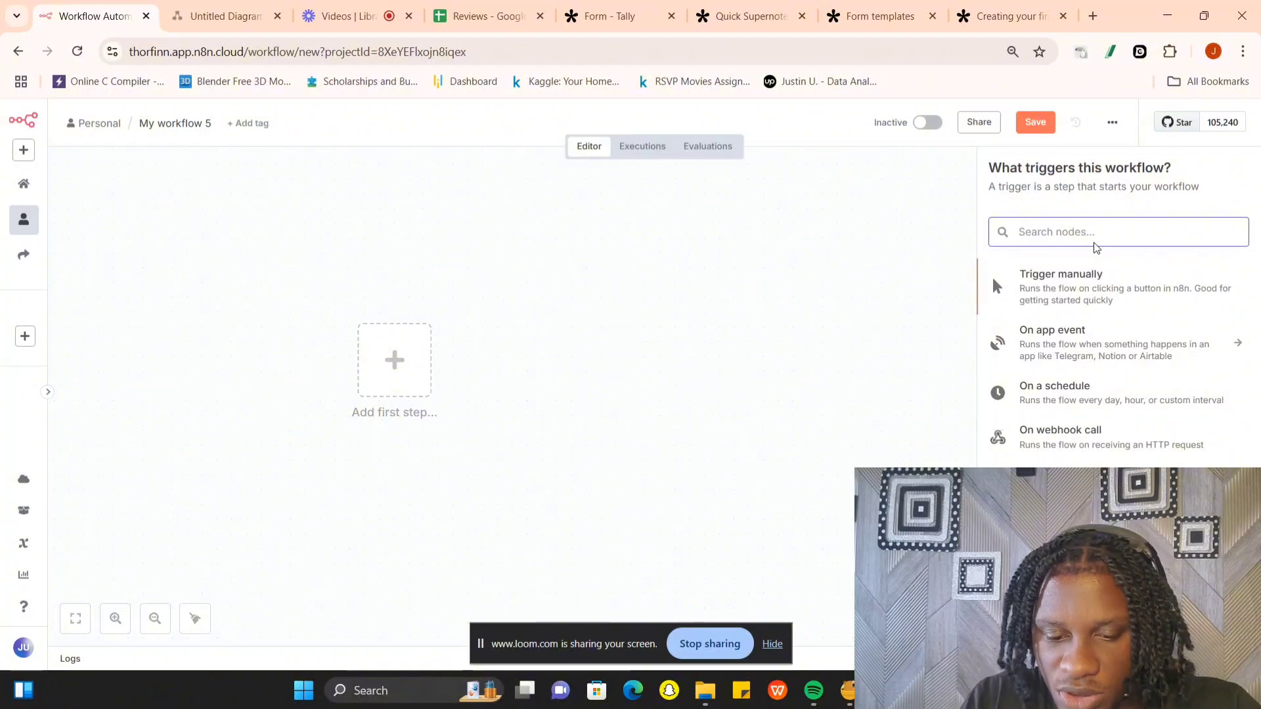
type("web")
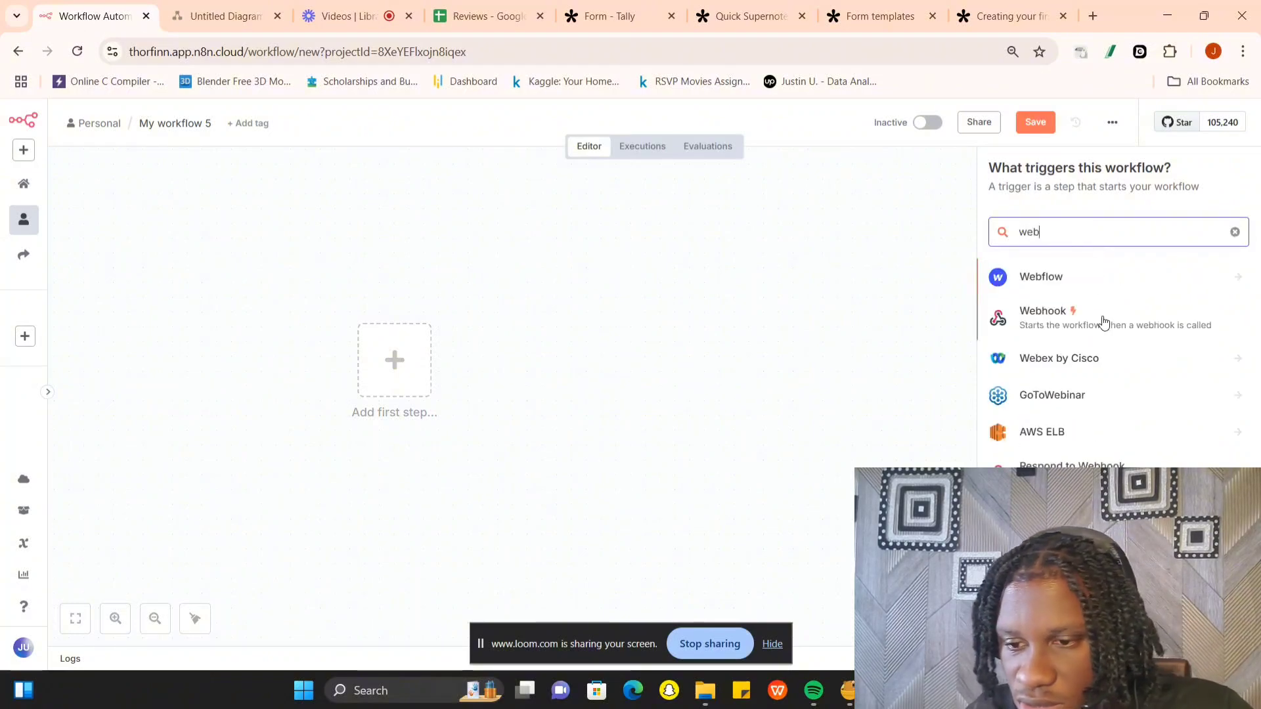
left_click(1103, 323)
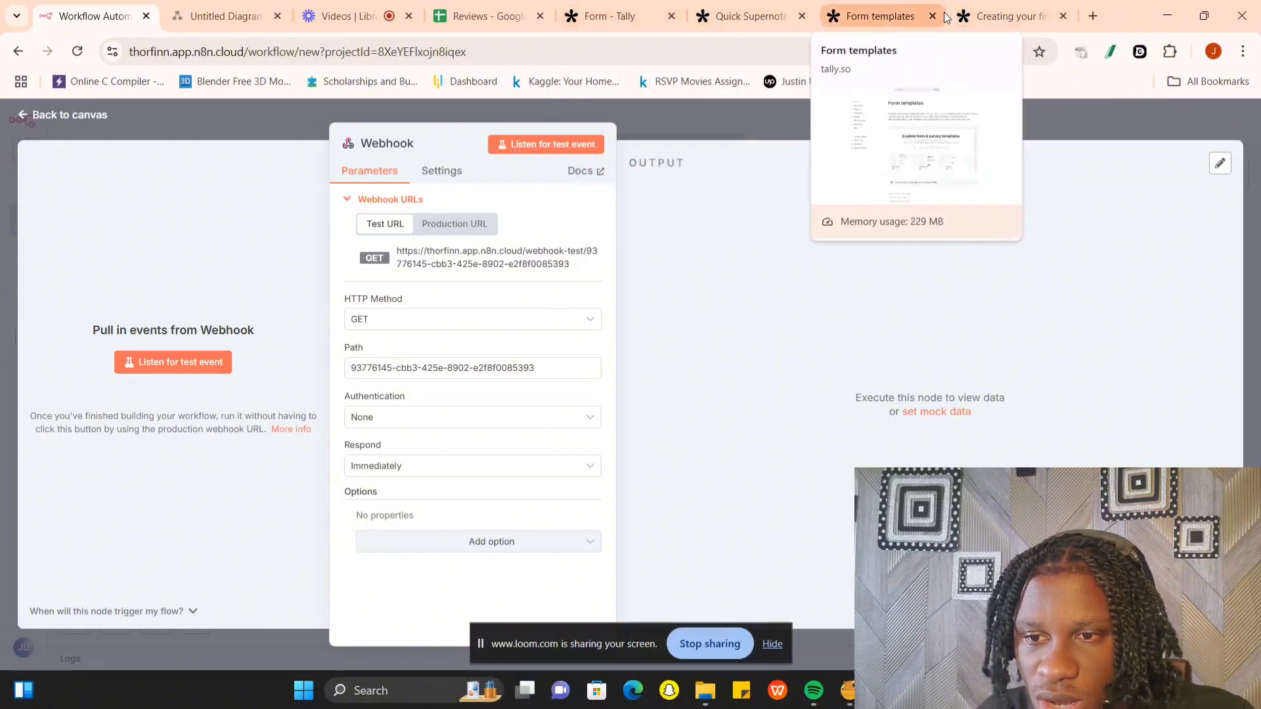
- Connect the Tally form to the copied n8n test webhook URL, and start listening for a test event in the n8n Webhook node
left_click(761, 18)
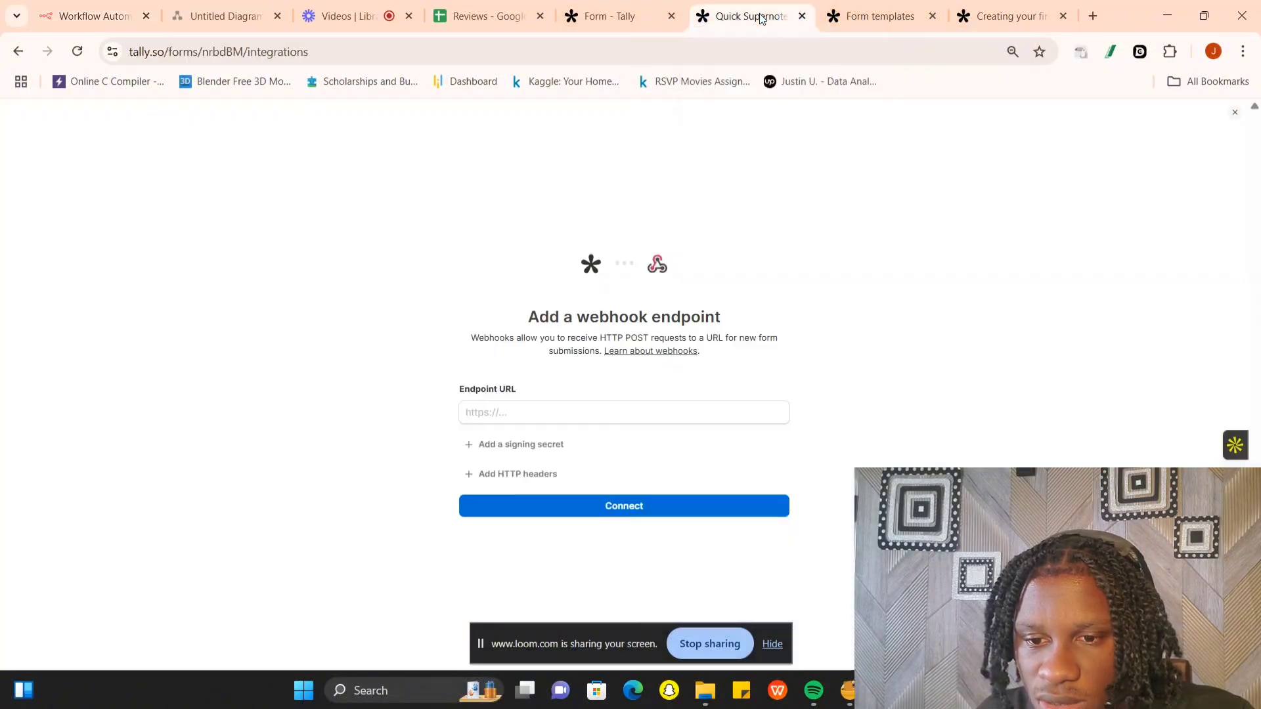
left_click(584, 406)
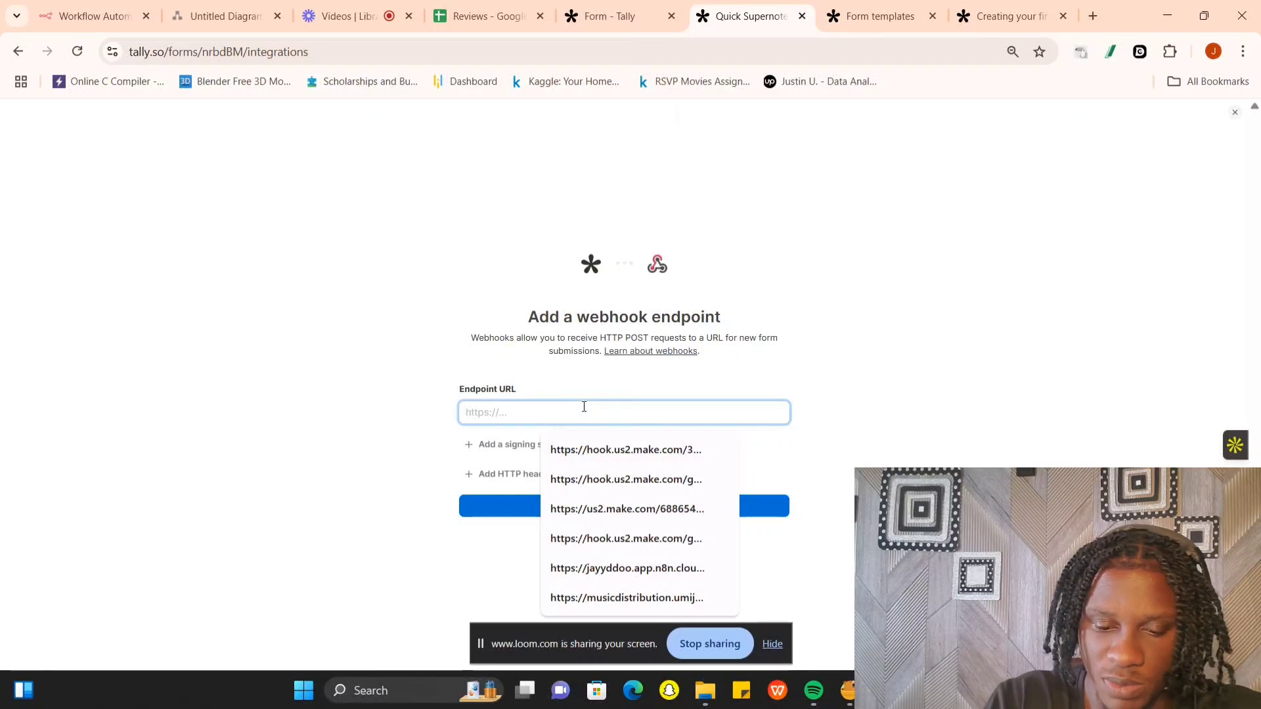
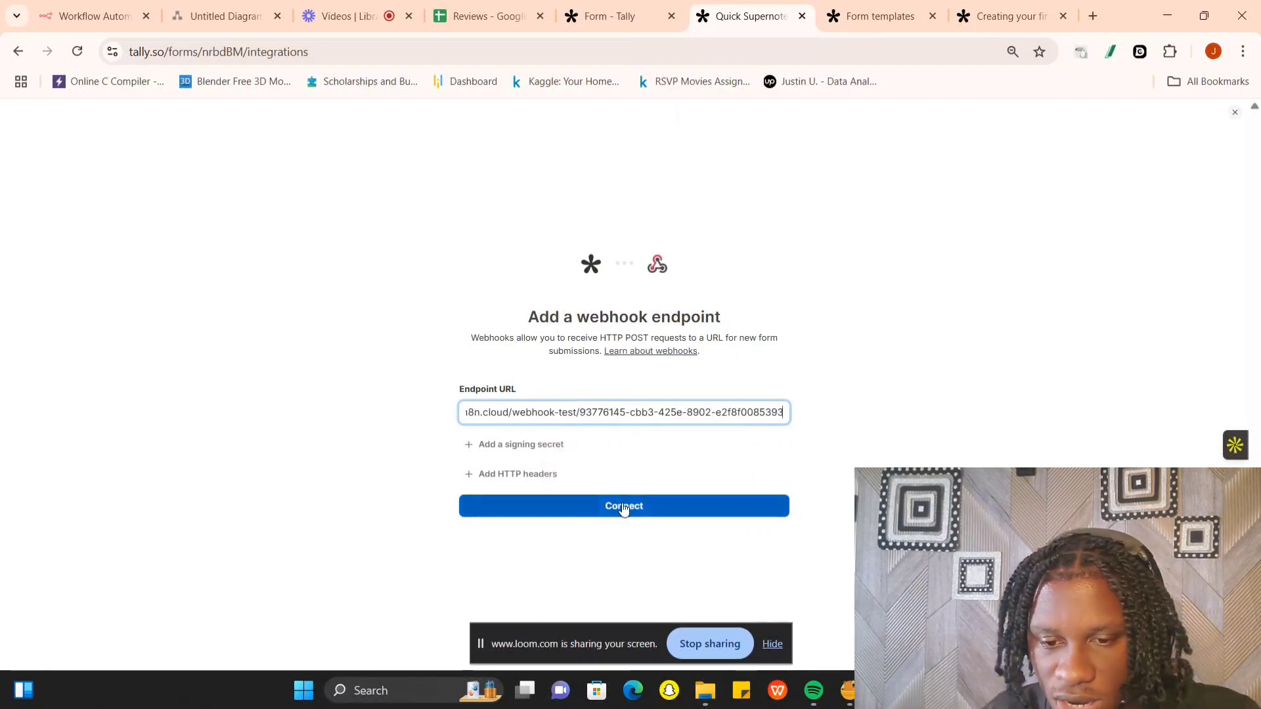
left_click(625, 507)
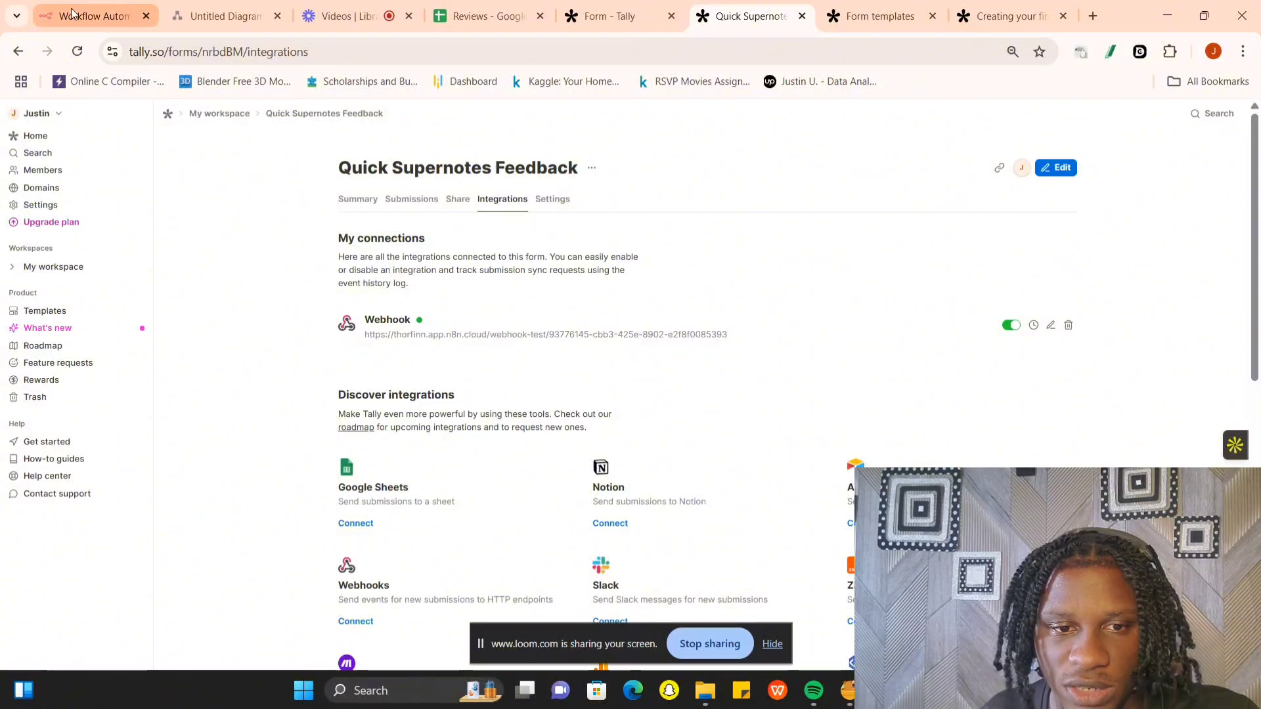
left_click(92, 16)
left_click(184, 365)
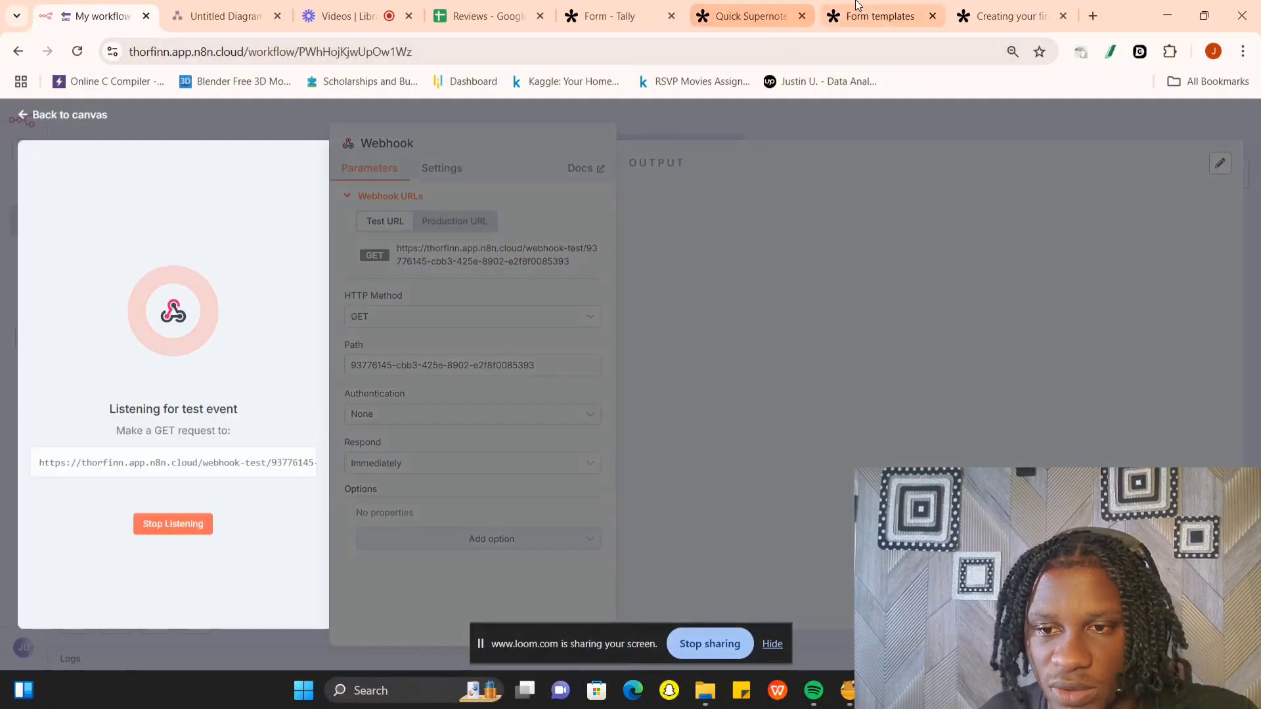
- Copy the feedback form's share link in Tally, close the unneeded Tally tabs, and open the published form in a new tab
left_click(755, 16)
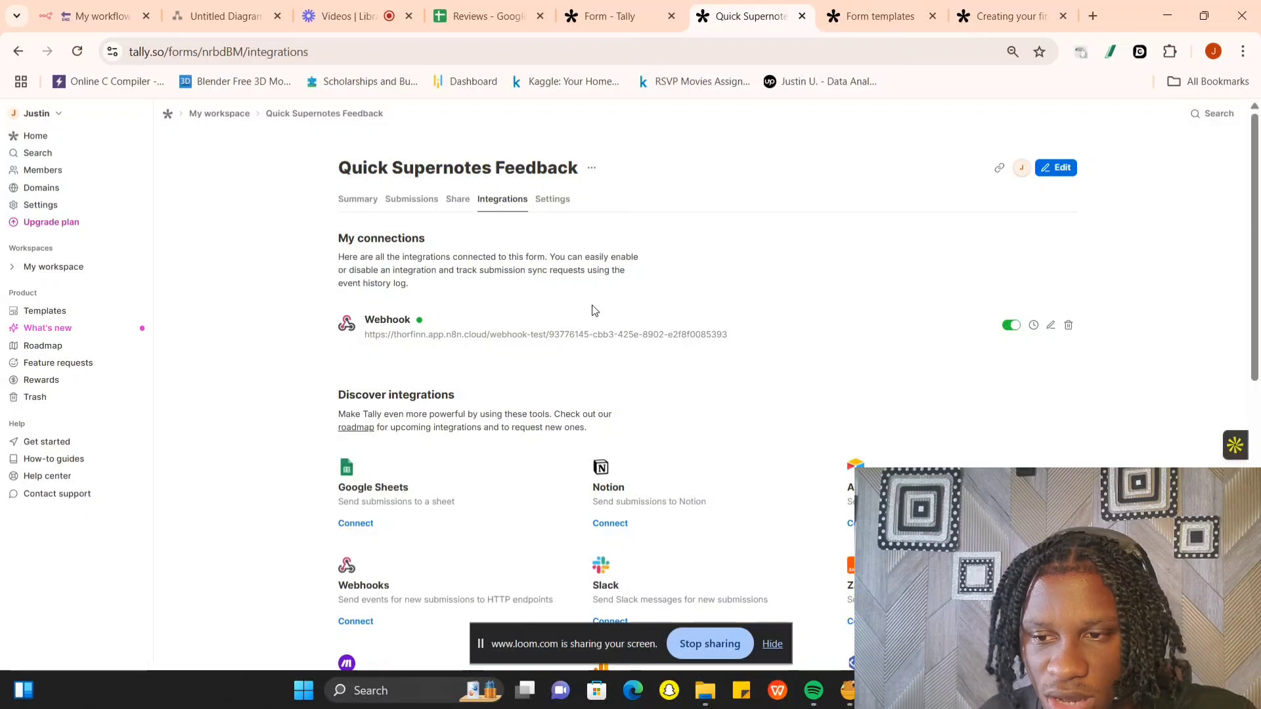
left_click(457, 199)
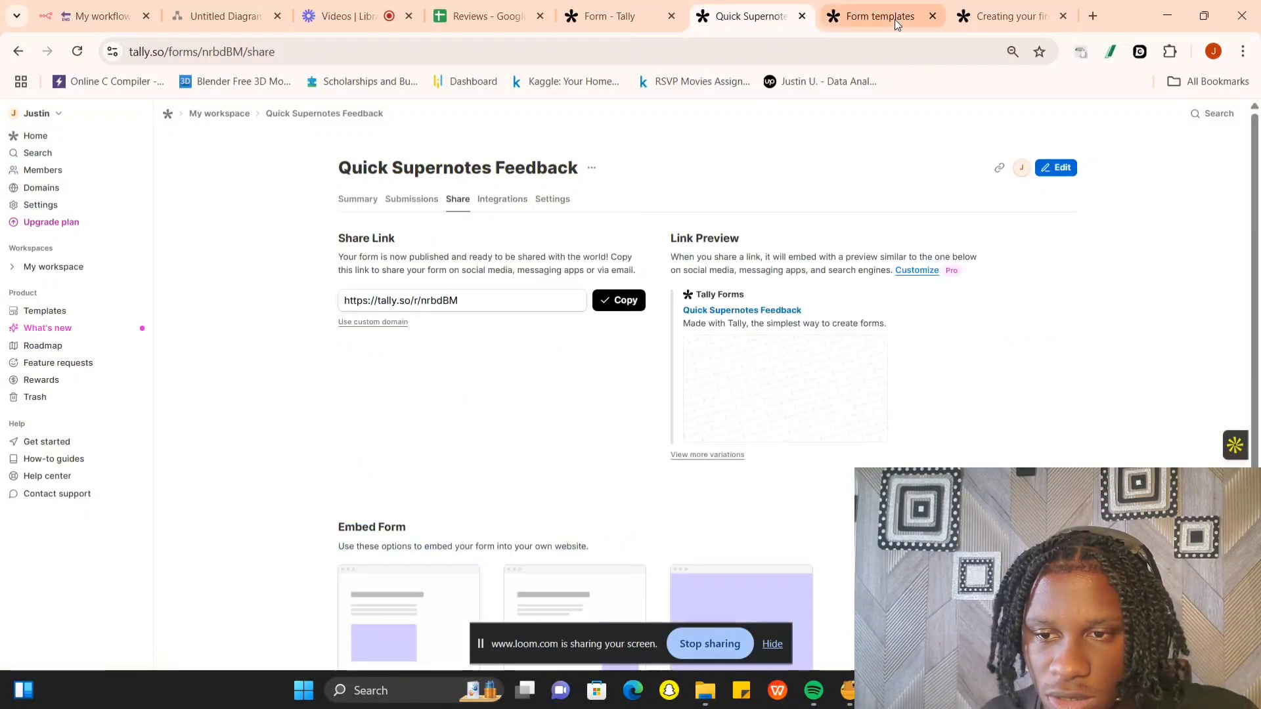
left_click(932, 16)
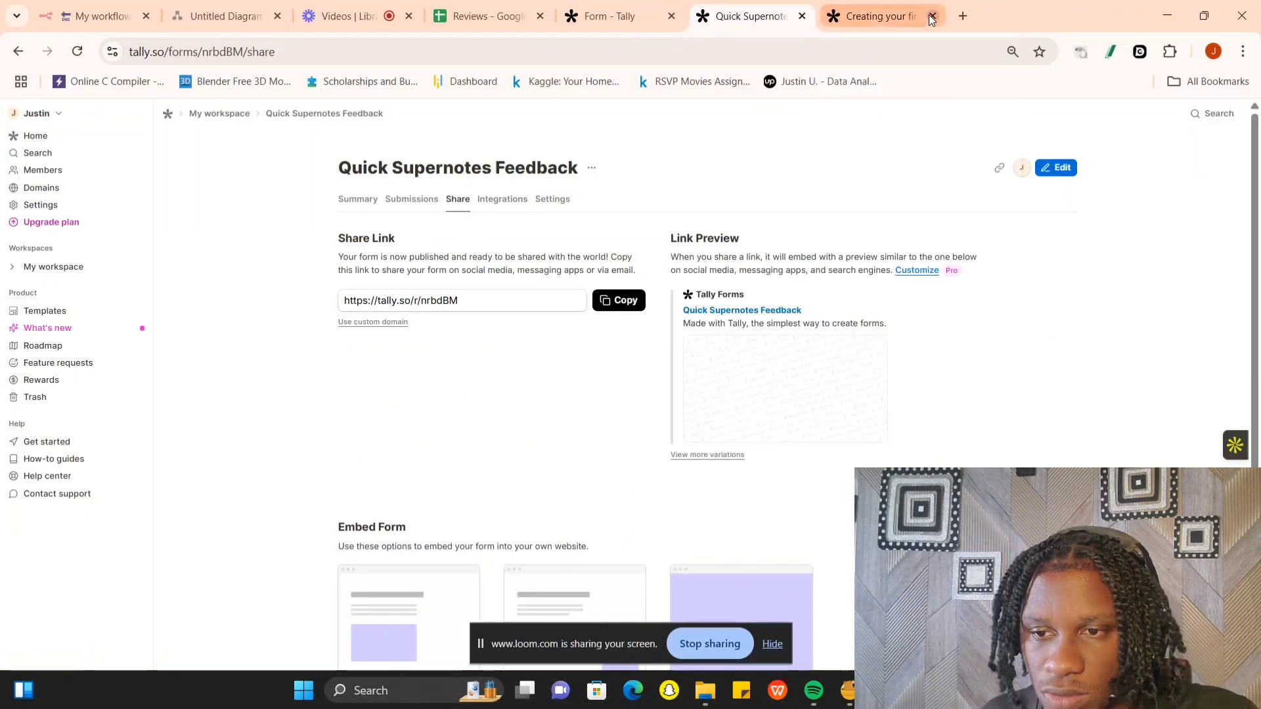
left_click(932, 15)
left_click(946, 15)
left_click(916, 46)
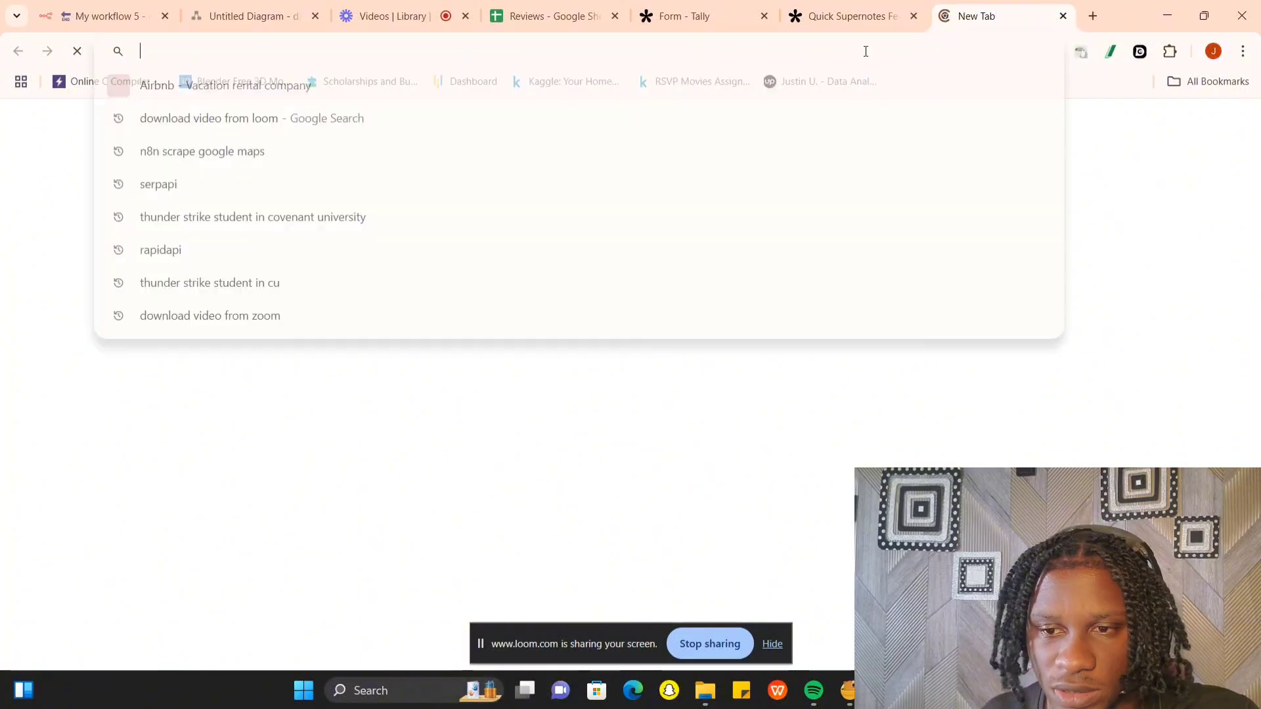
type("https://tally.so/r/nrbdBM")
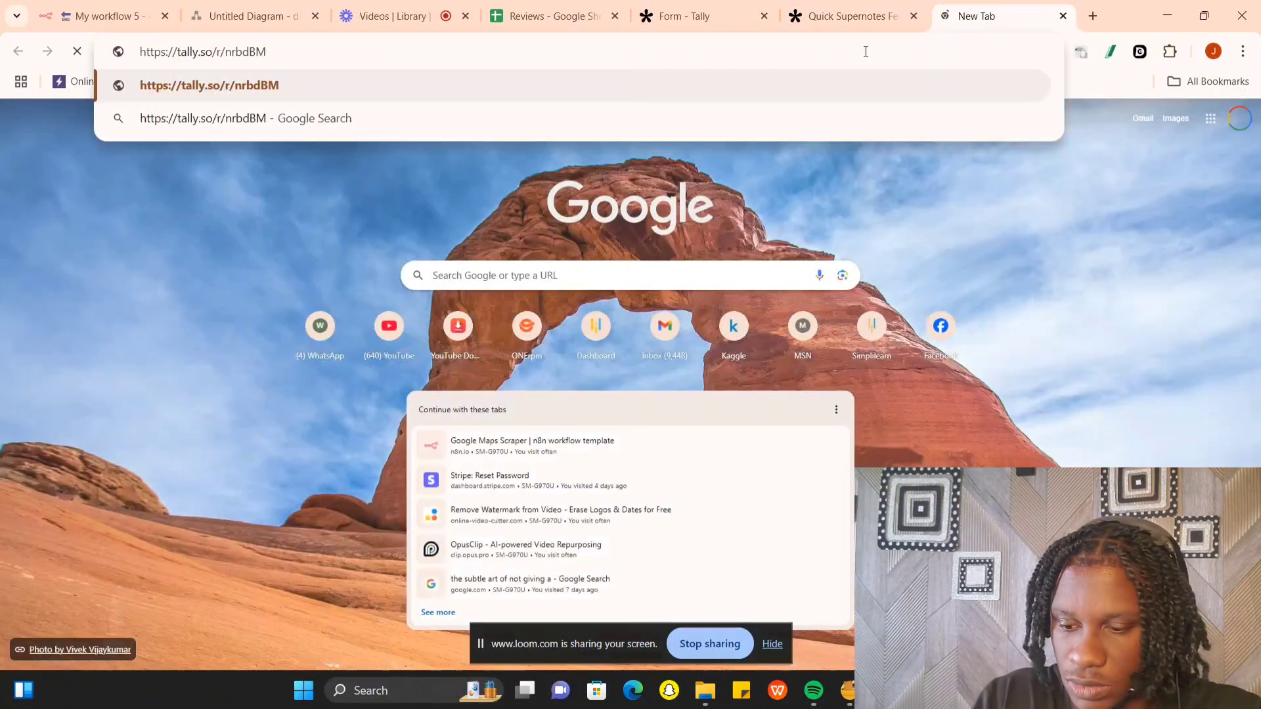
key("Return")
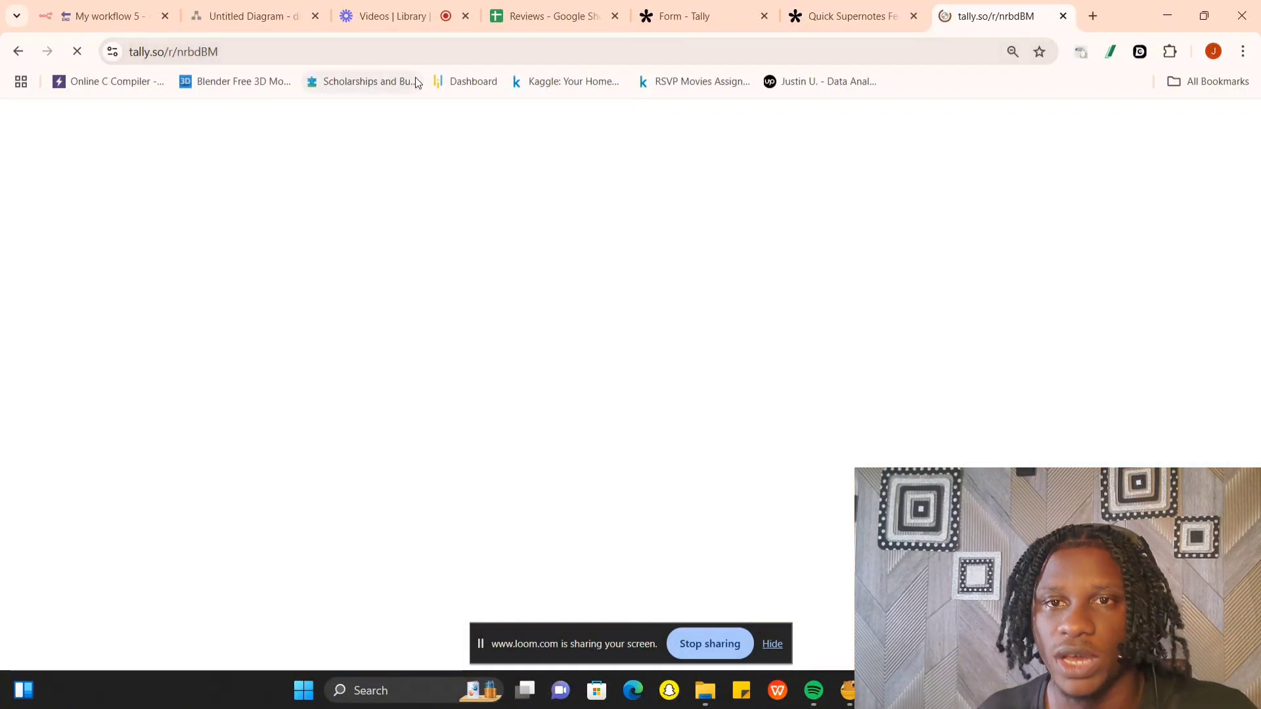
left_click(122, 13)
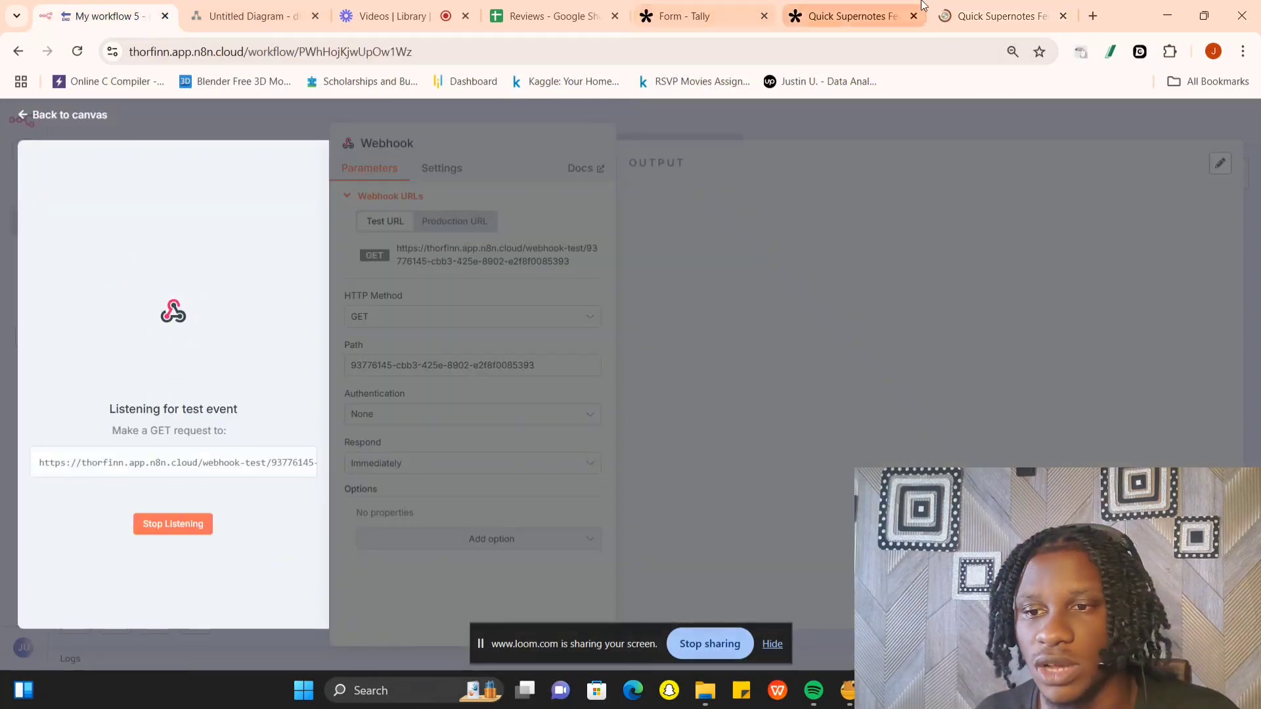
left_click(977, 7)
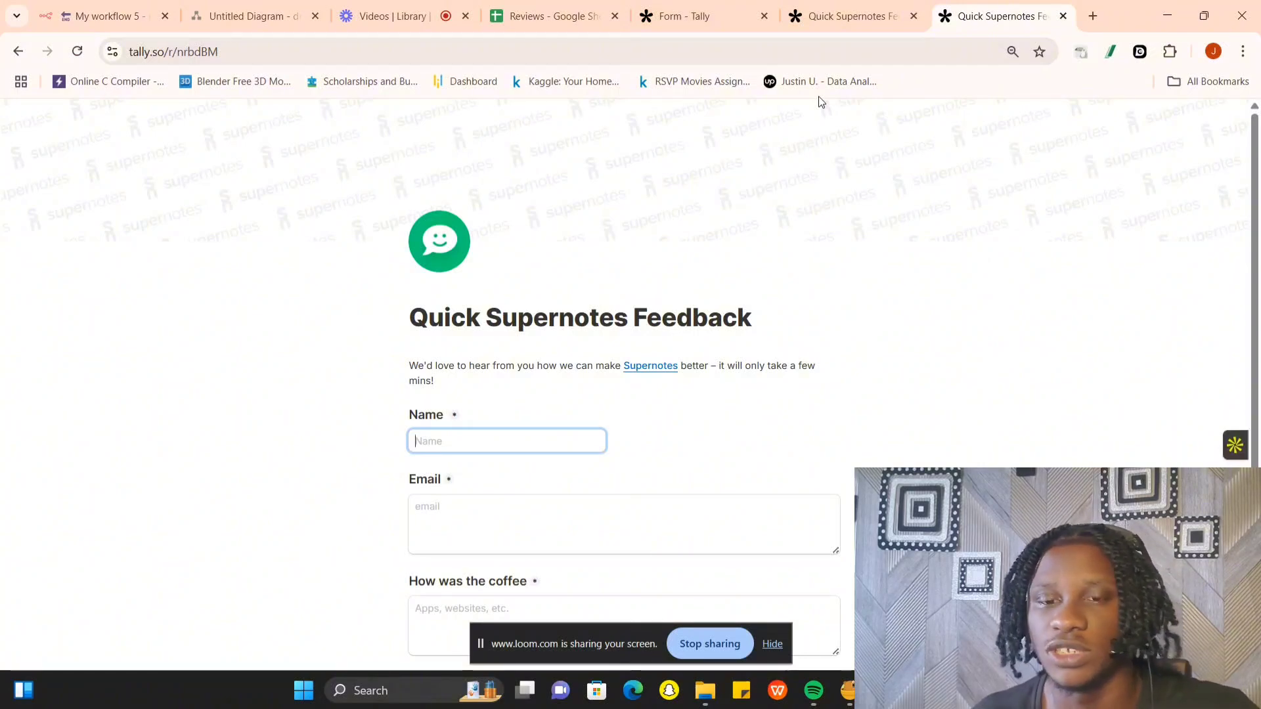
- Fill in the feedback form with the respondent's name and e-mail address, answering the coffee question with "It was great"
type("stin")
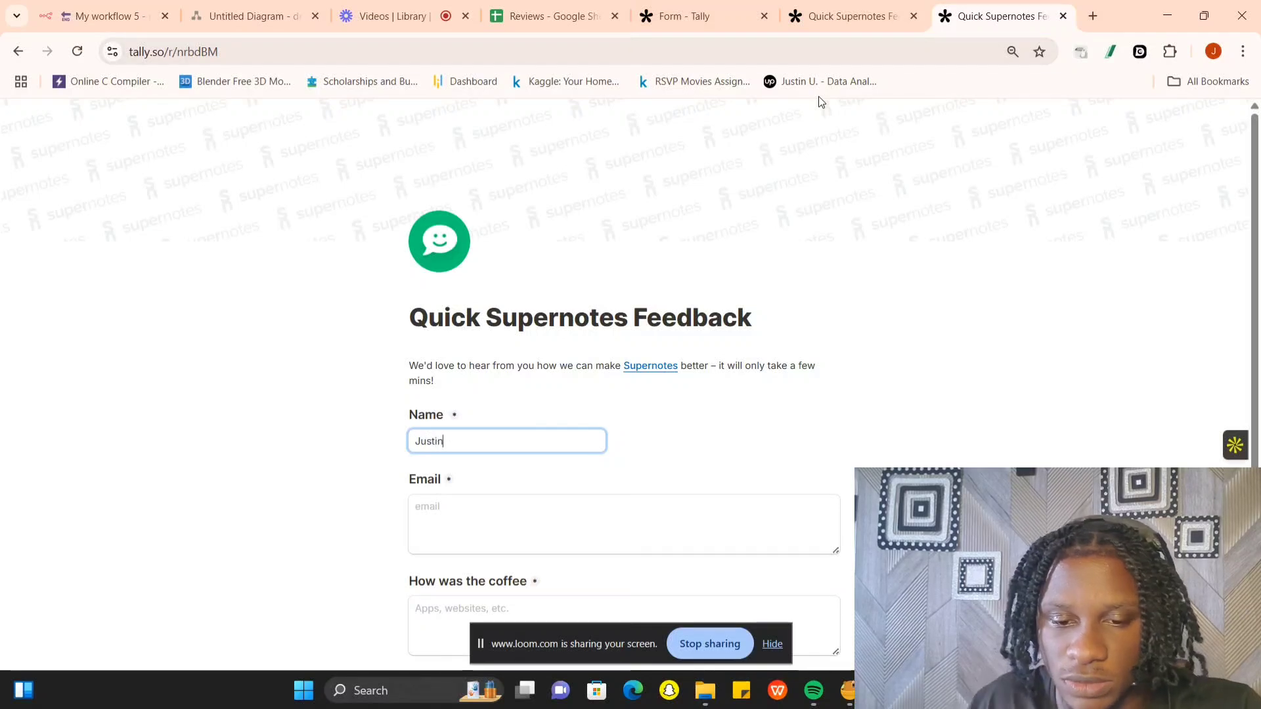
left_click(682, 497)
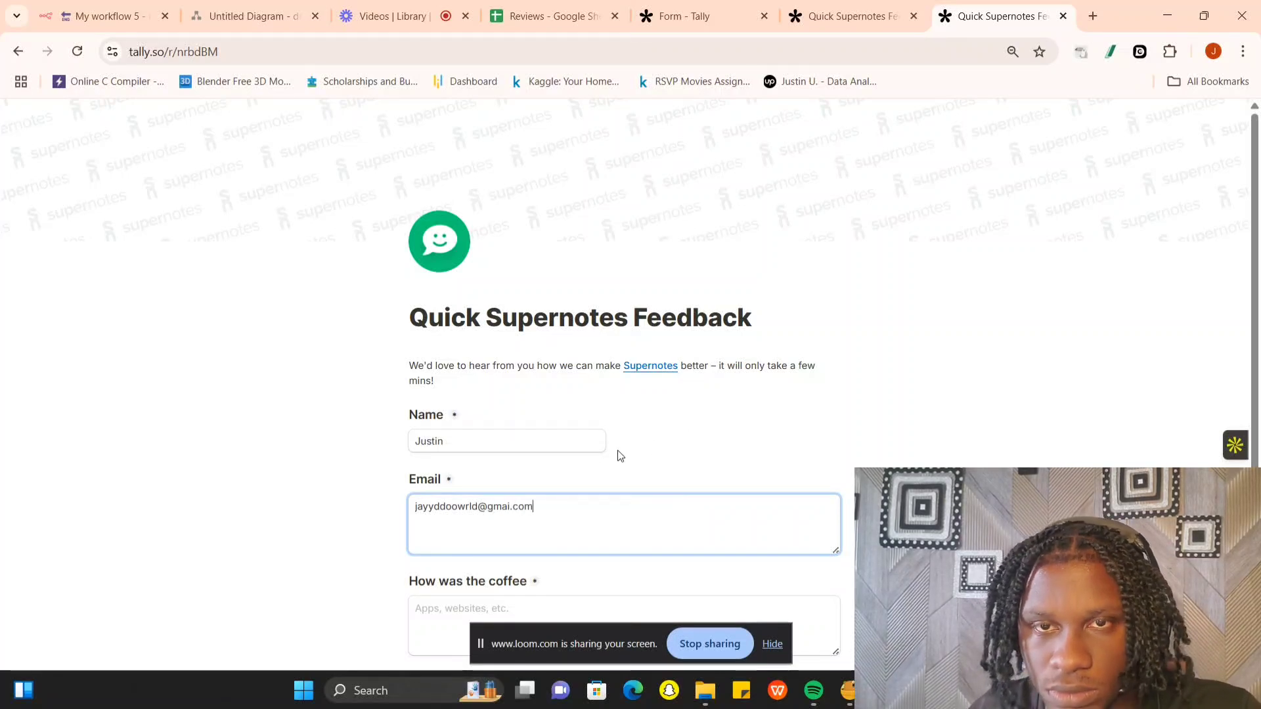
left_click(512, 510)
type("l")
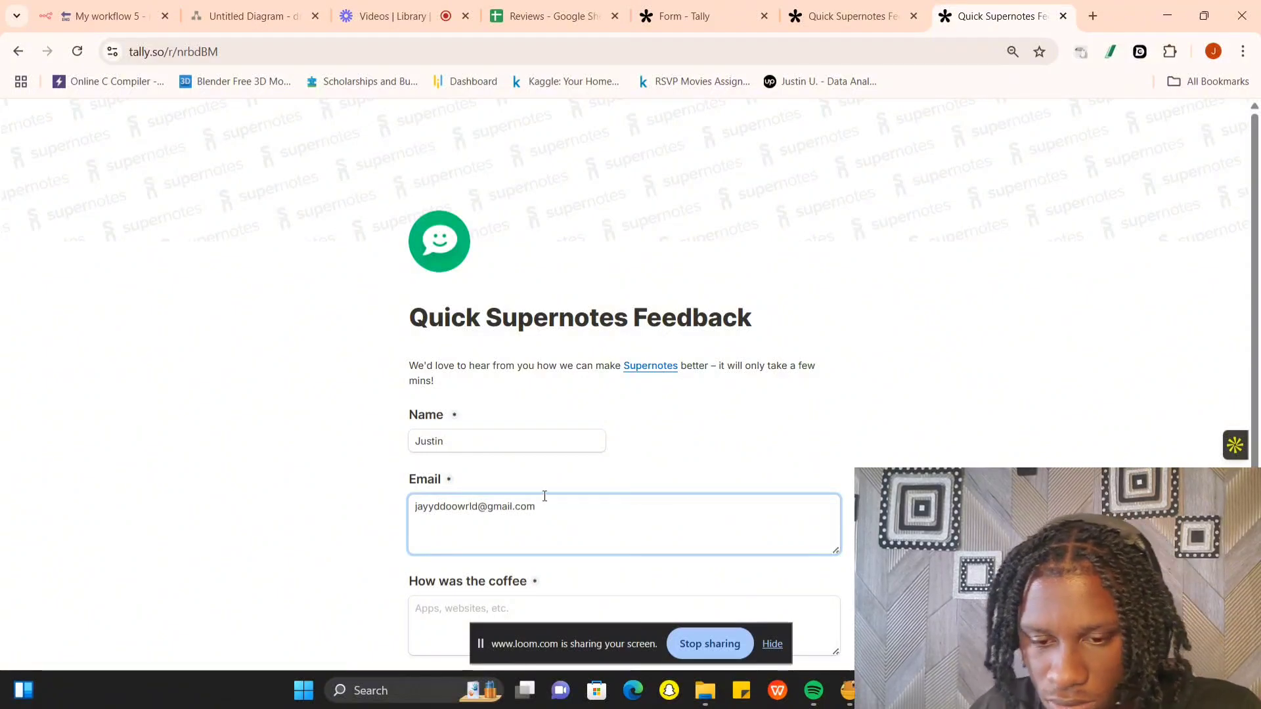
scroll(544, 496, "down", 2)
left_click(479, 487)
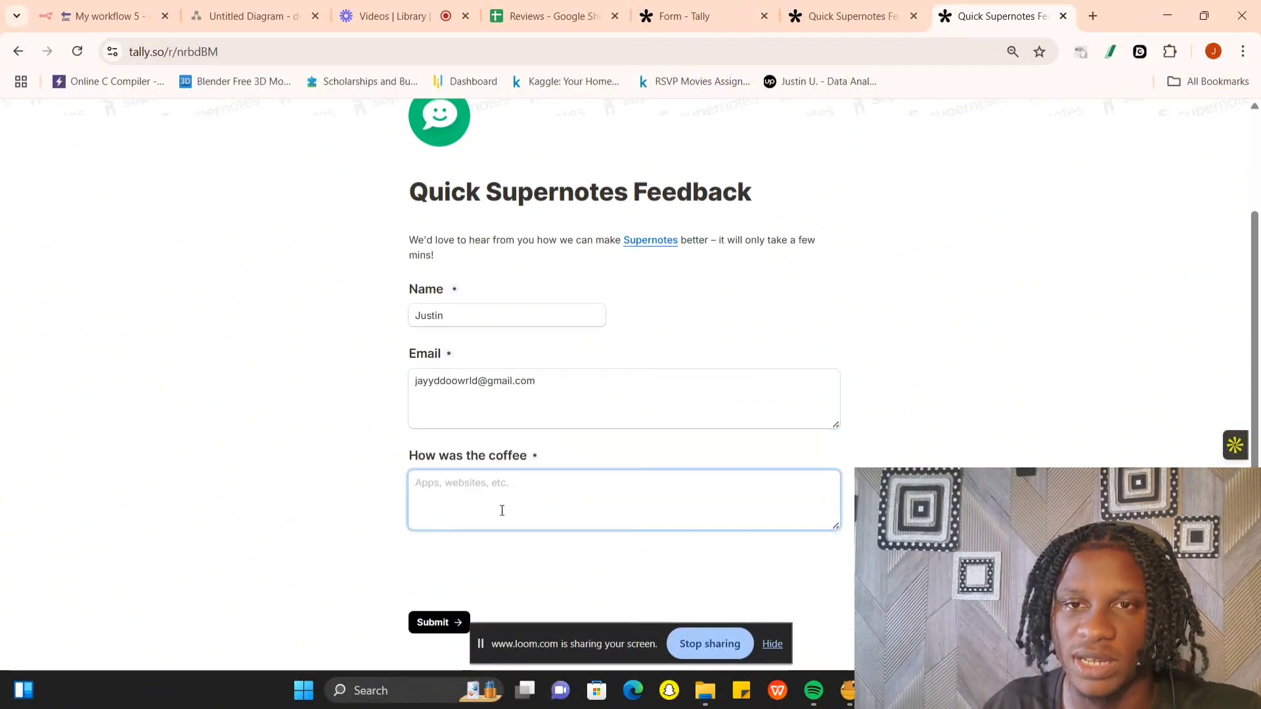
type("I")
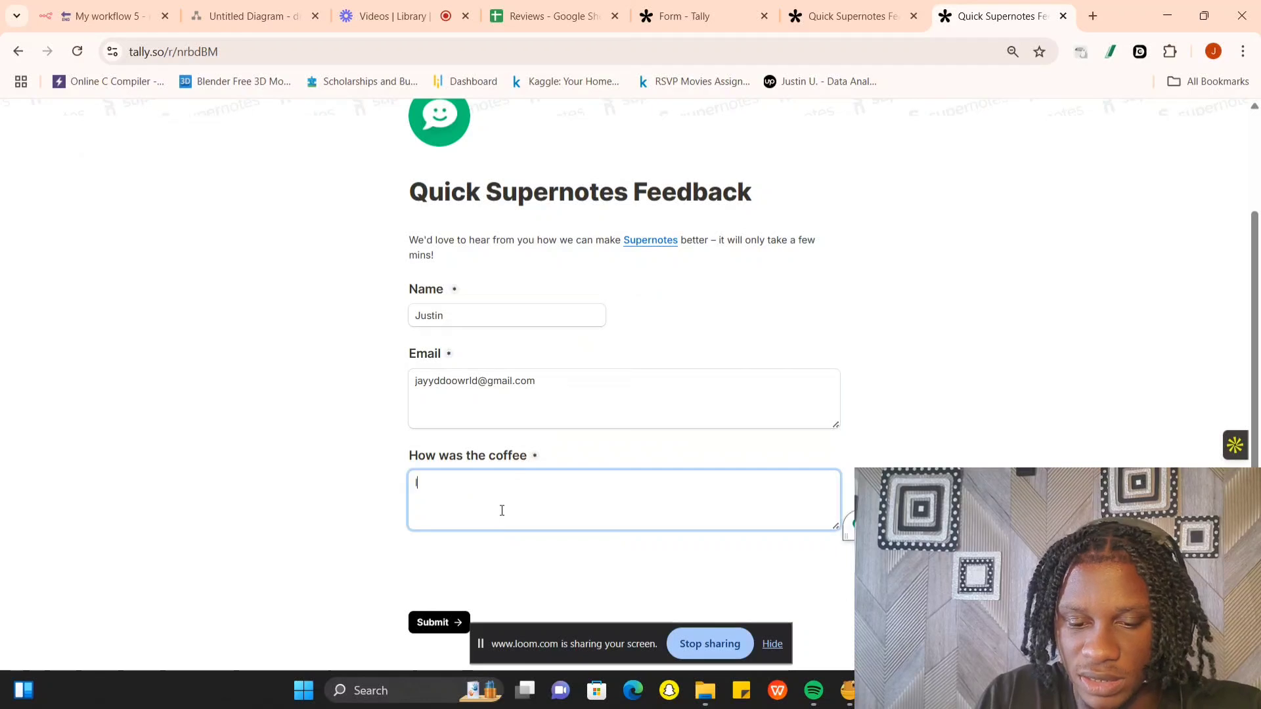
type("t was grea")
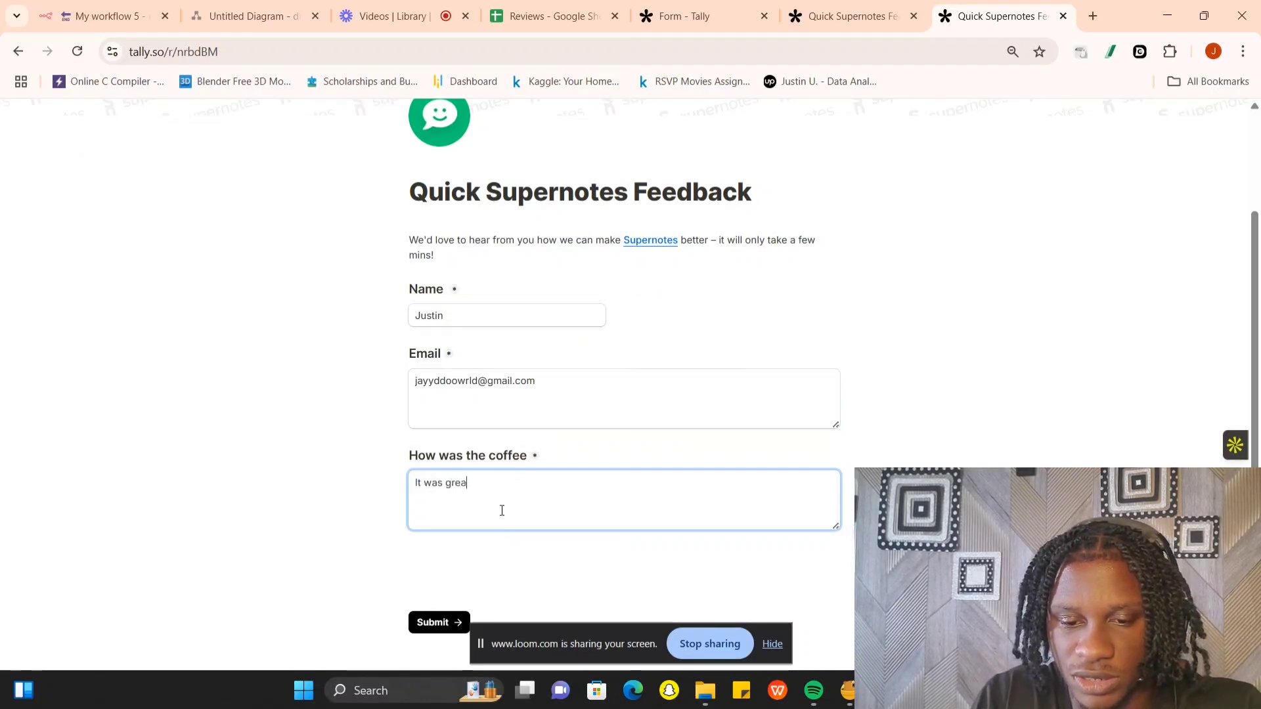
type("t")
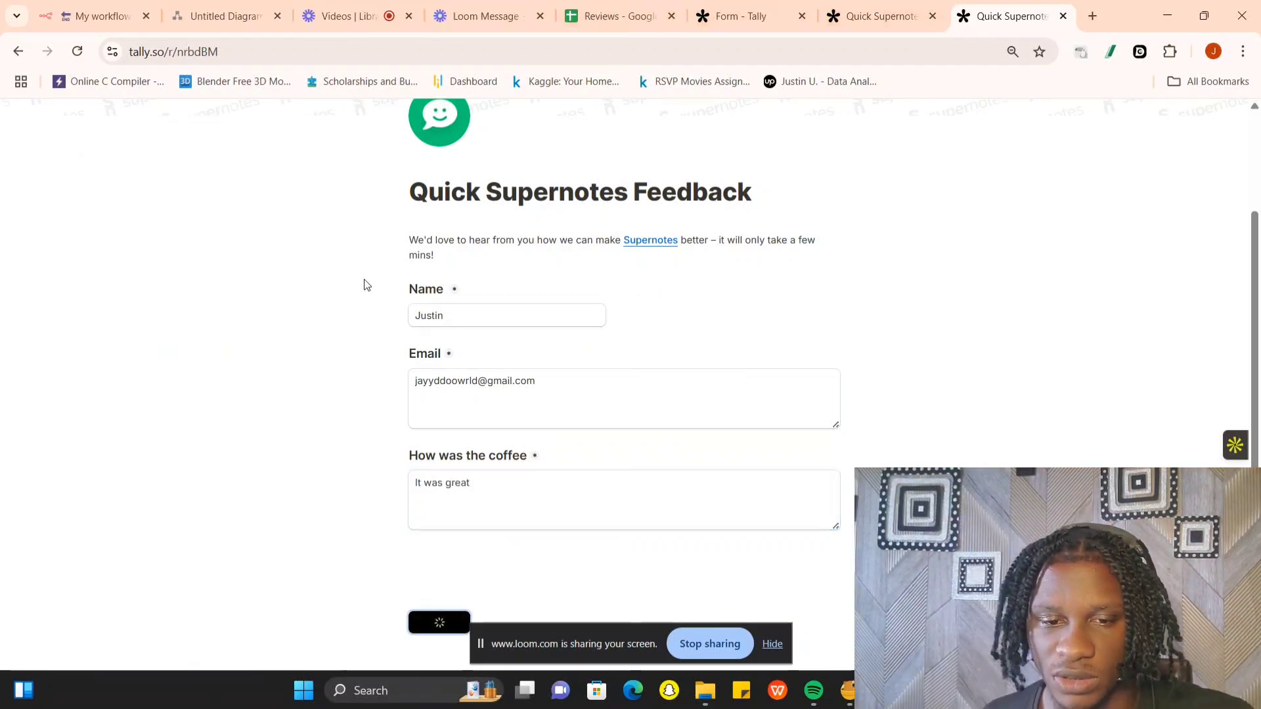
- Start listening for a test event again in the n8n Webhook node and submit the feedback form
left_click(104, 16)
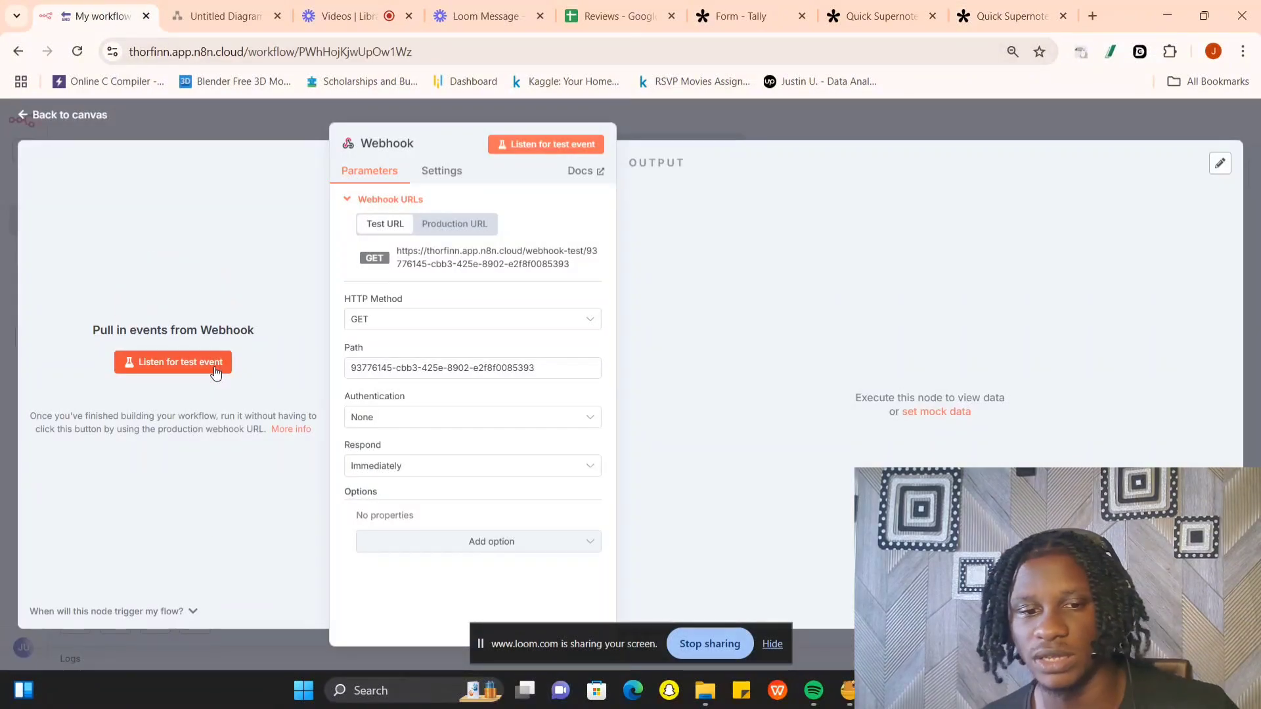
left_click(217, 372)
left_click(1009, 13)
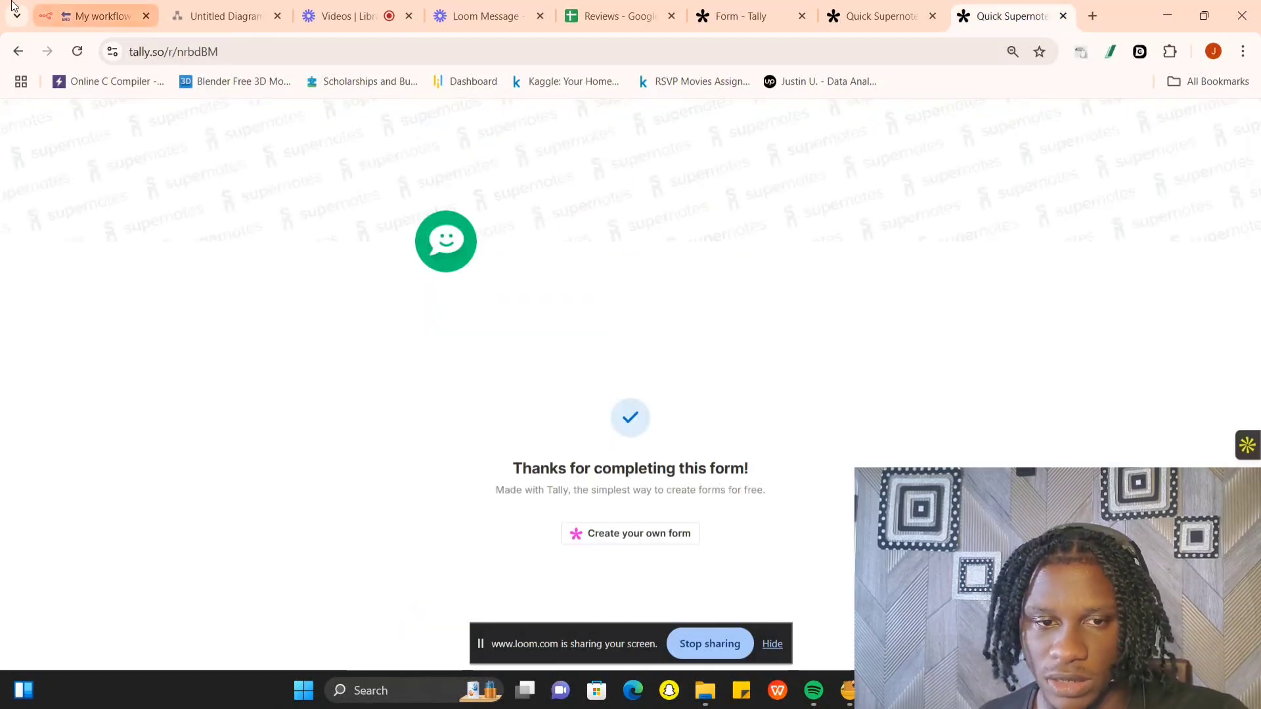
- Examine the Webhook node's output in JSON and Schema form for the submitted feedback answers, and return to the canvas
left_click(98, 16)
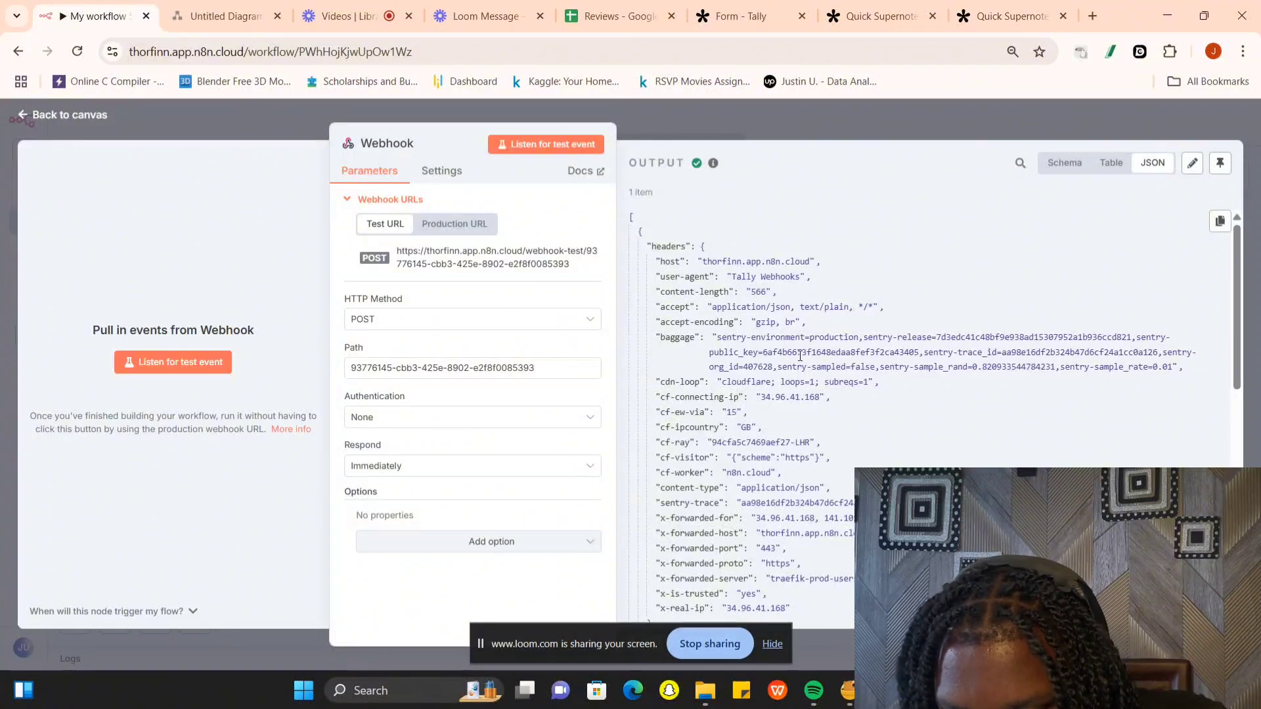
scroll(801, 355, "down", 7)
scroll(799, 356, "down", 4)
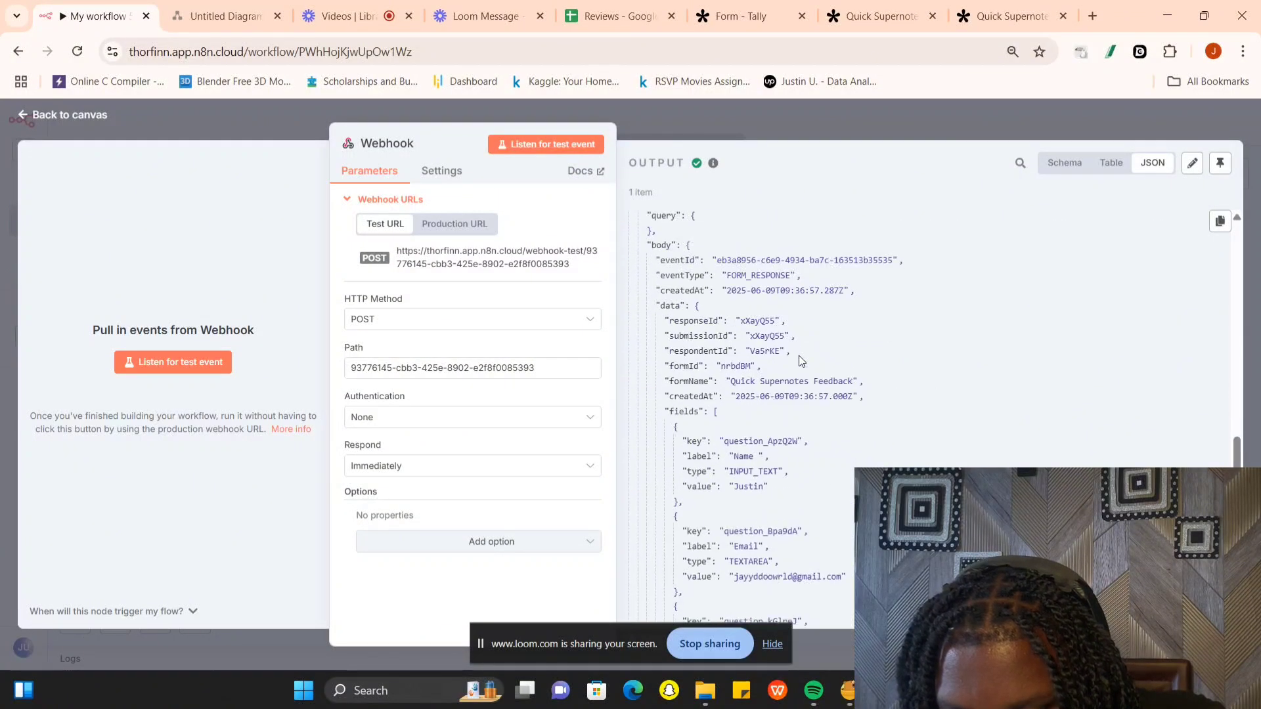
left_click(1067, 164)
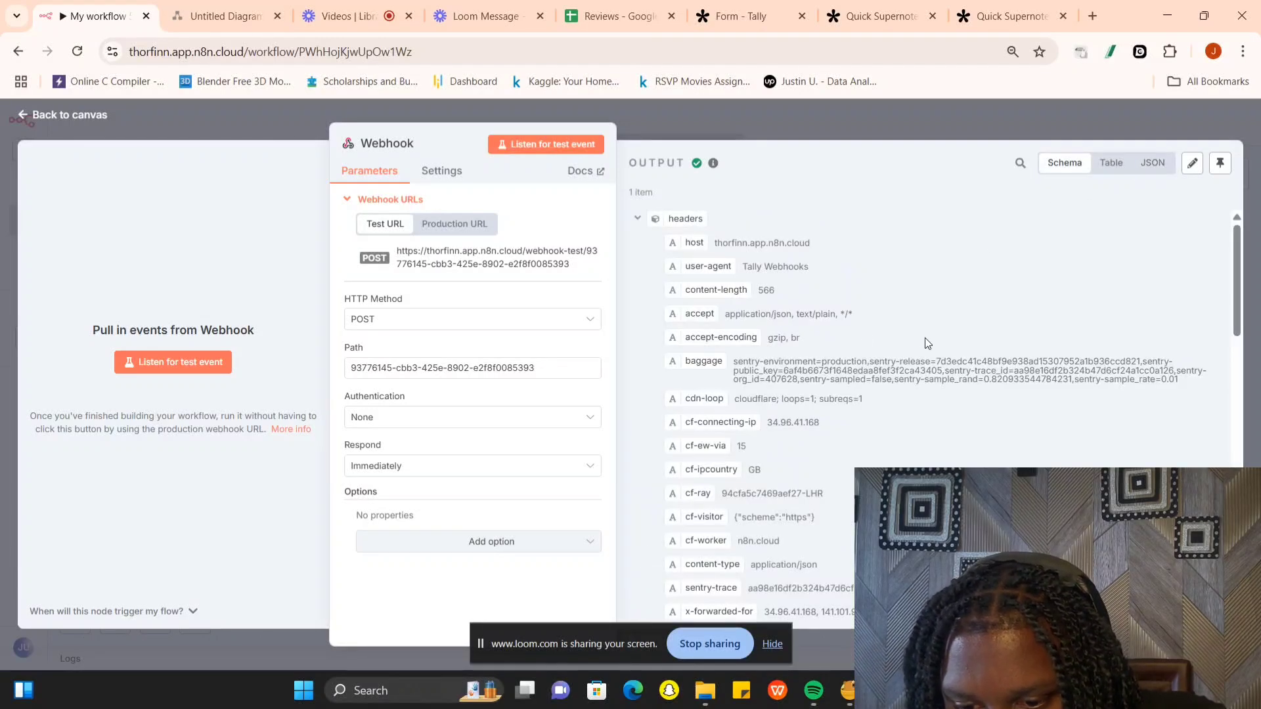
scroll(925, 343, "down", 5)
scroll(925, 341, "down", 5)
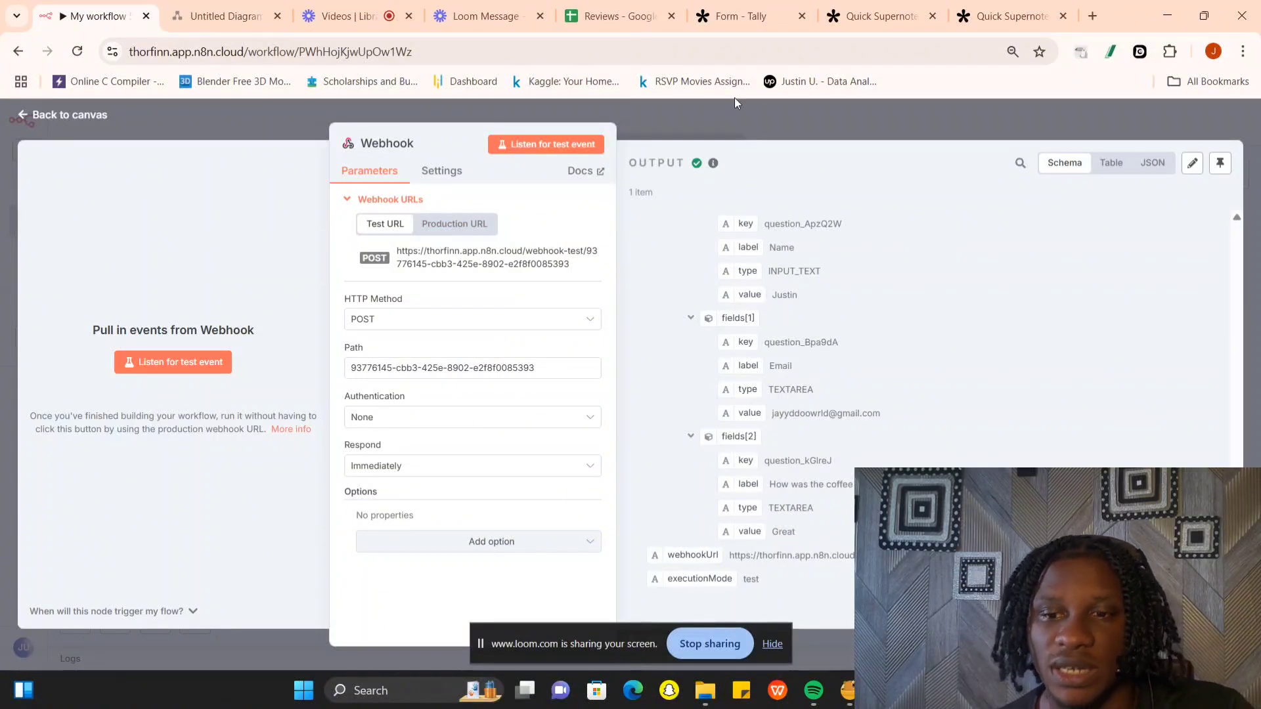
left_click(801, 117)
- Switch to the draw.io flow diagram and review which stage follows the form webhook
left_click(204, 8)
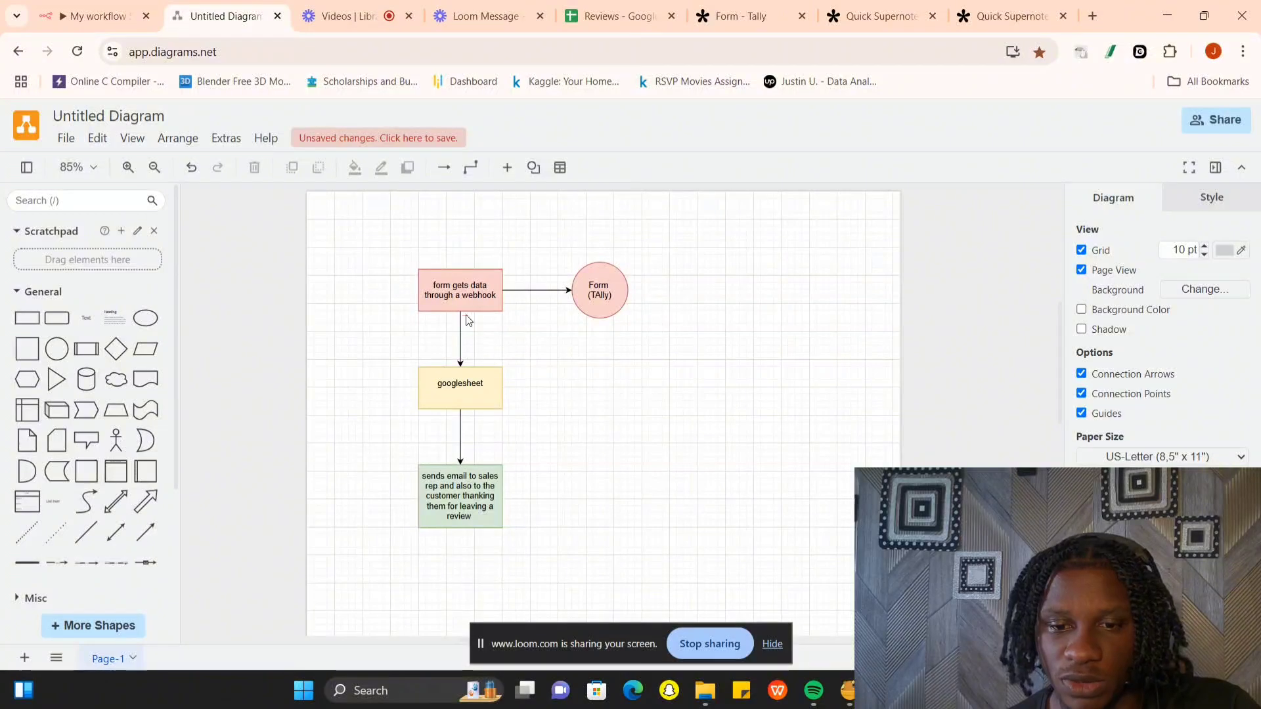
left_click(316, 16)
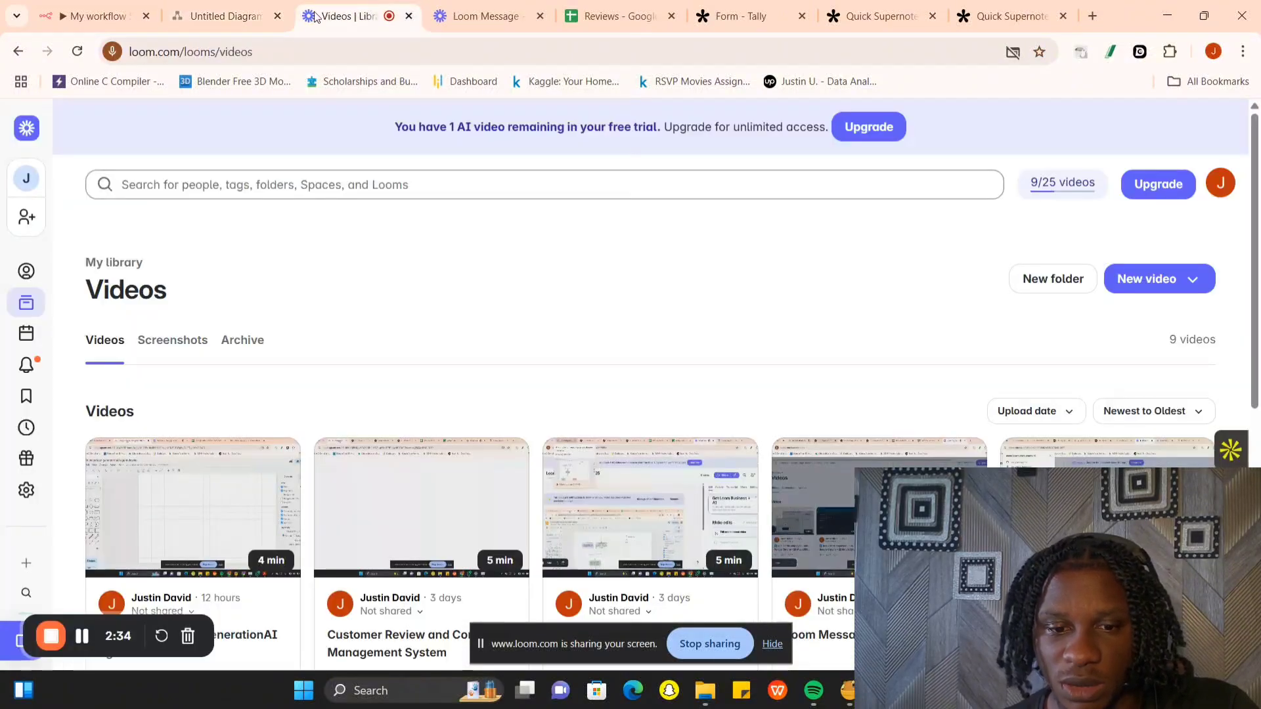
left_click(243, 12)
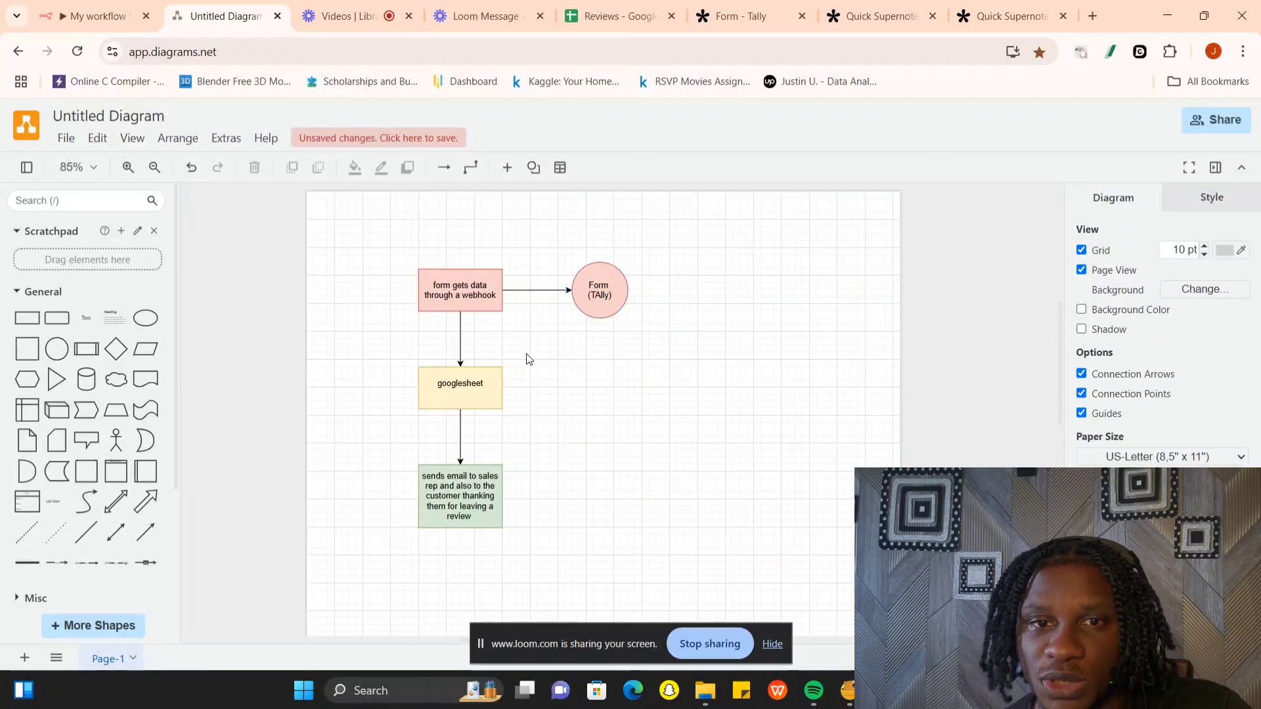
- Return to the n8n workflow and add an Edit Fields (Set) node after the Webhook trigger
left_click(99, 16)
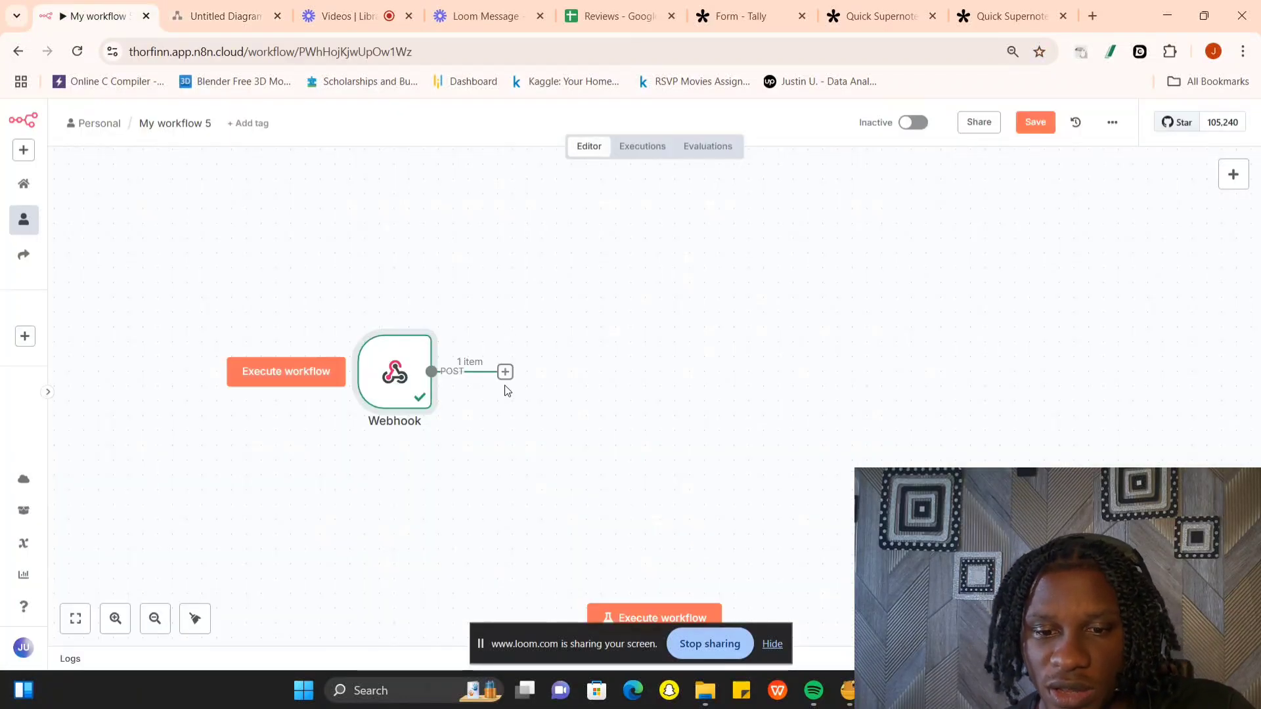
key("Tab")
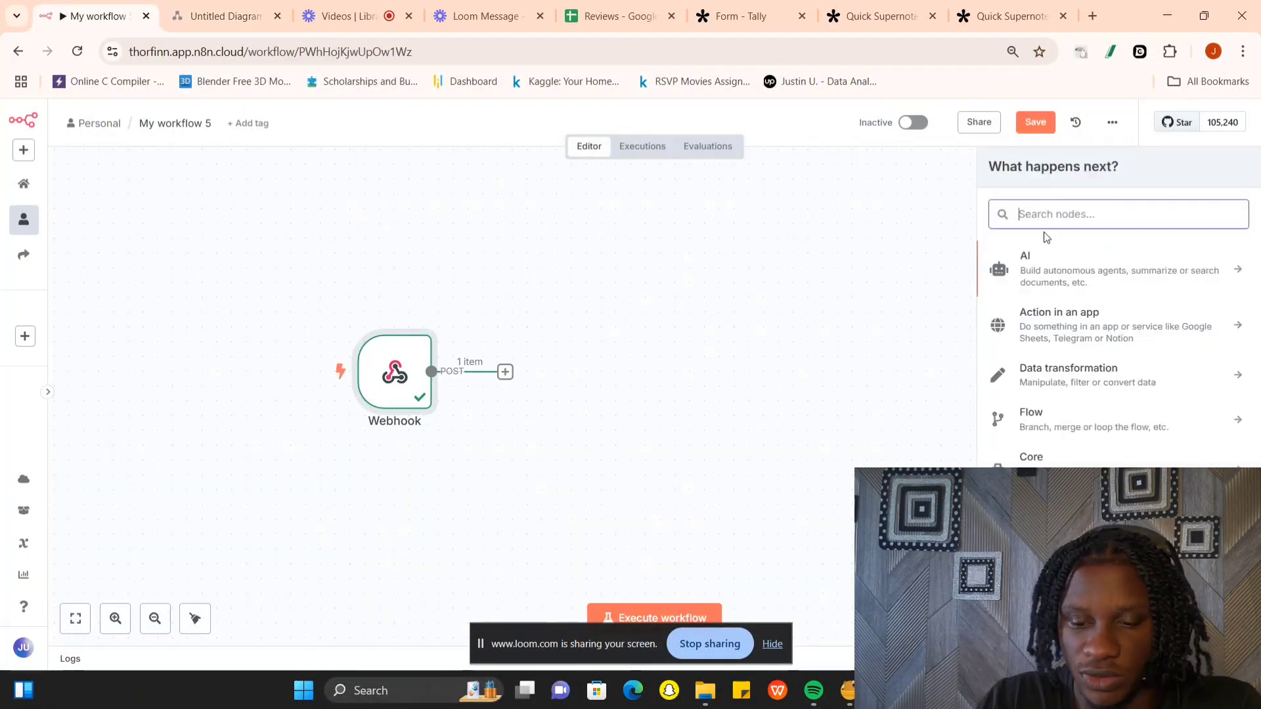
type("edit")
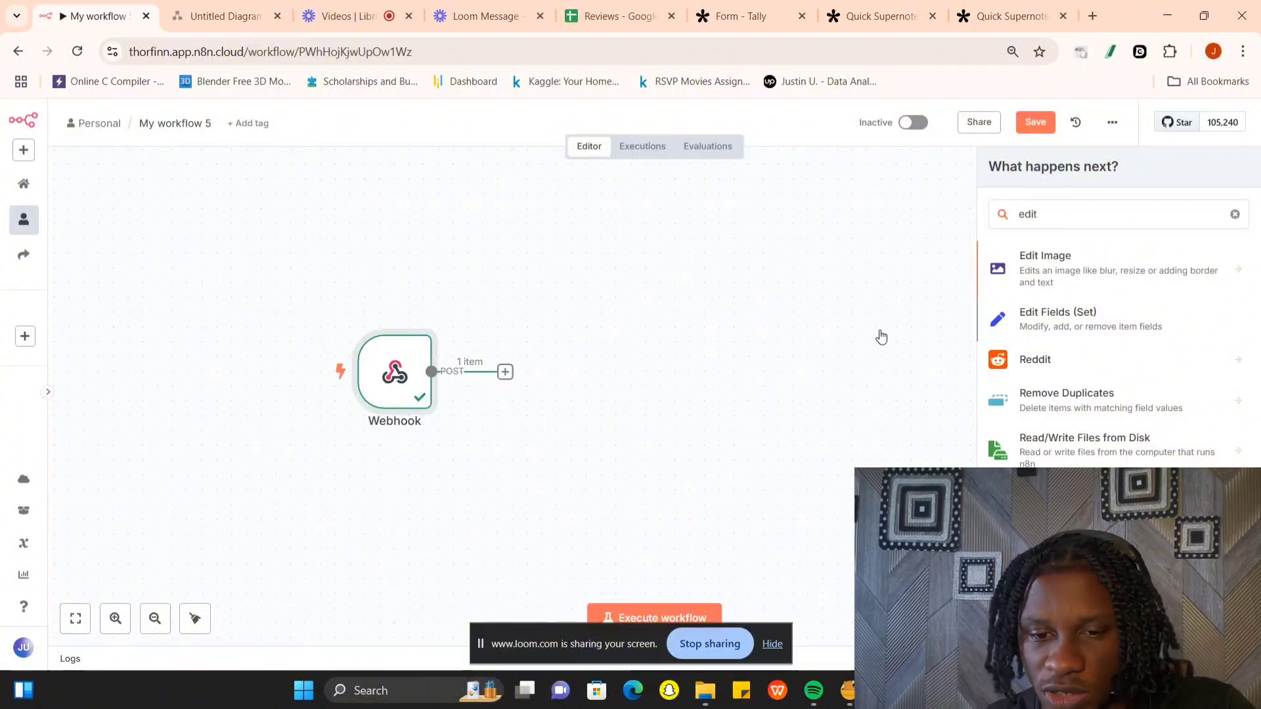
key("Return")
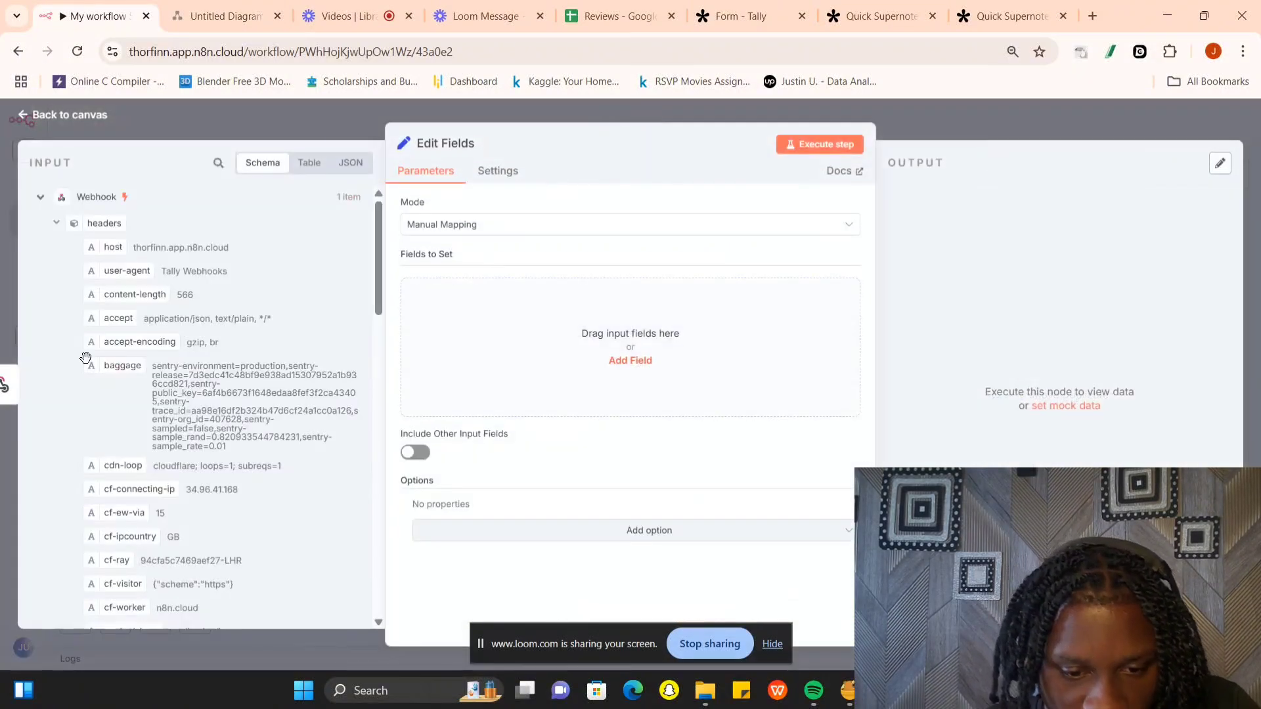
scroll(88, 363, "down", 10)
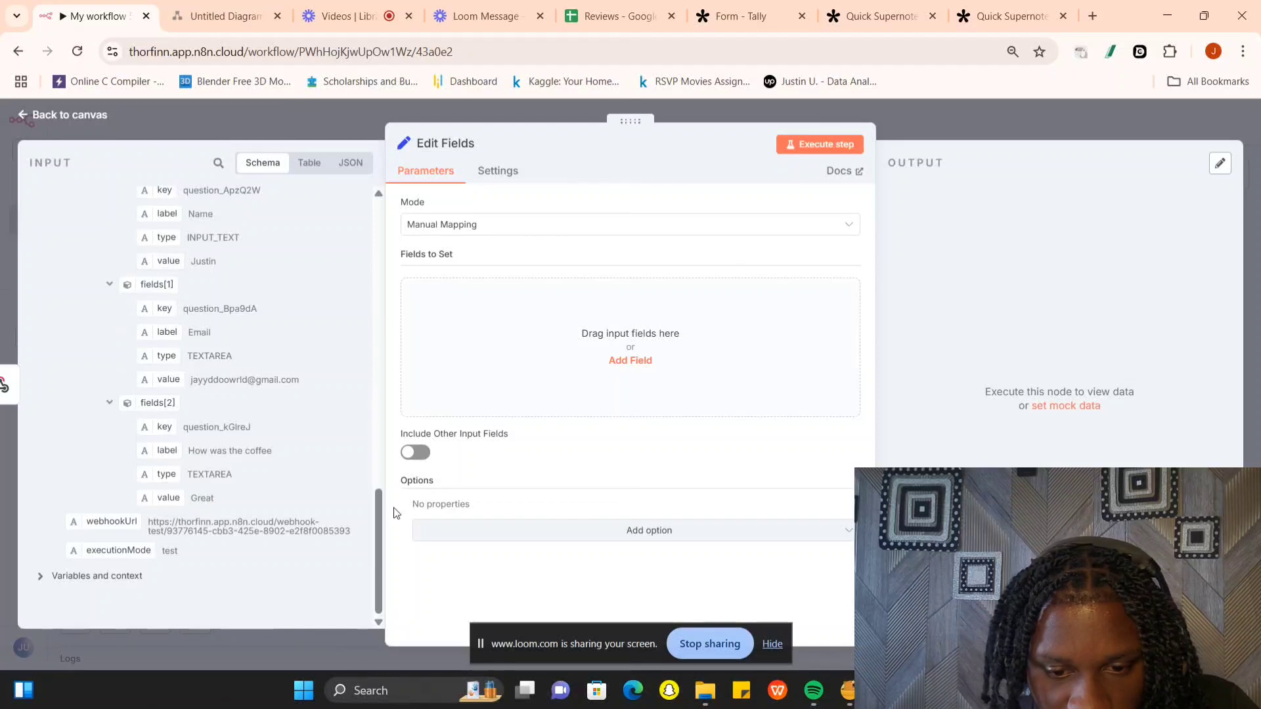
left_click_drag(375, 502, 375, 446)
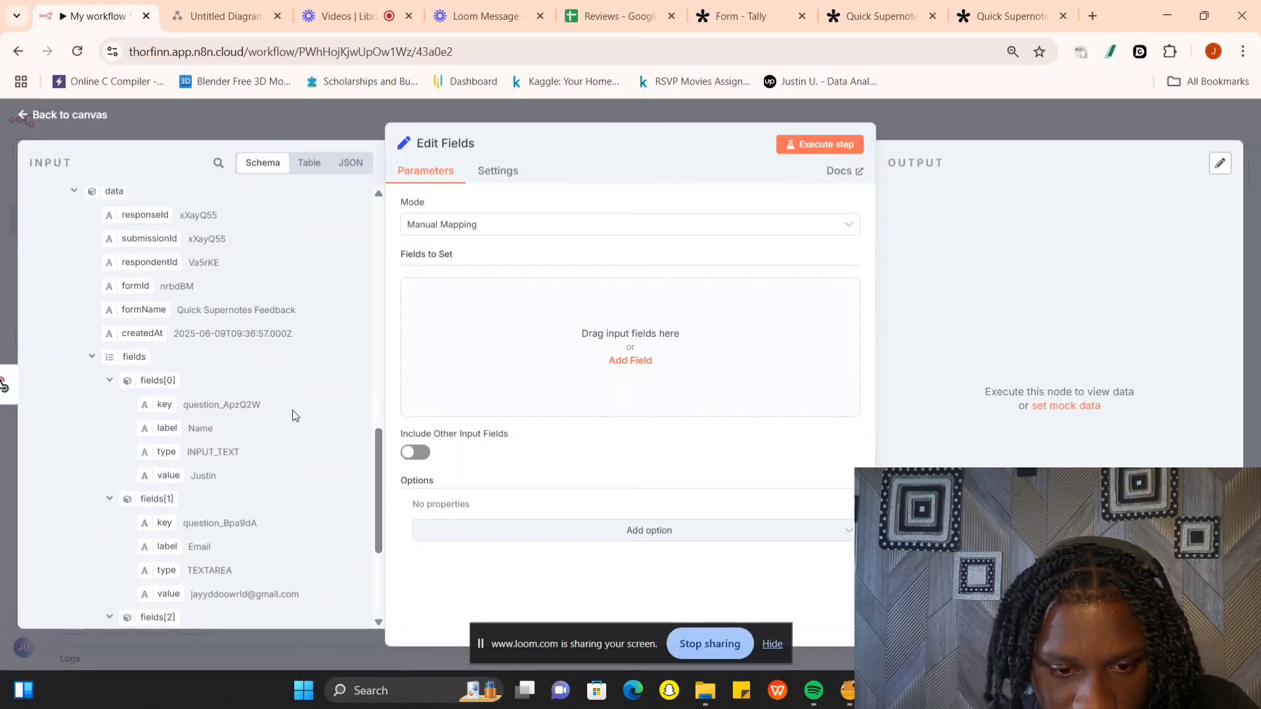
- Map the webhook's fields[0], fields[1] and fields[2] value entries into the Edit Fields node as three fields to set
left_click_drag(176, 477, 464, 391)
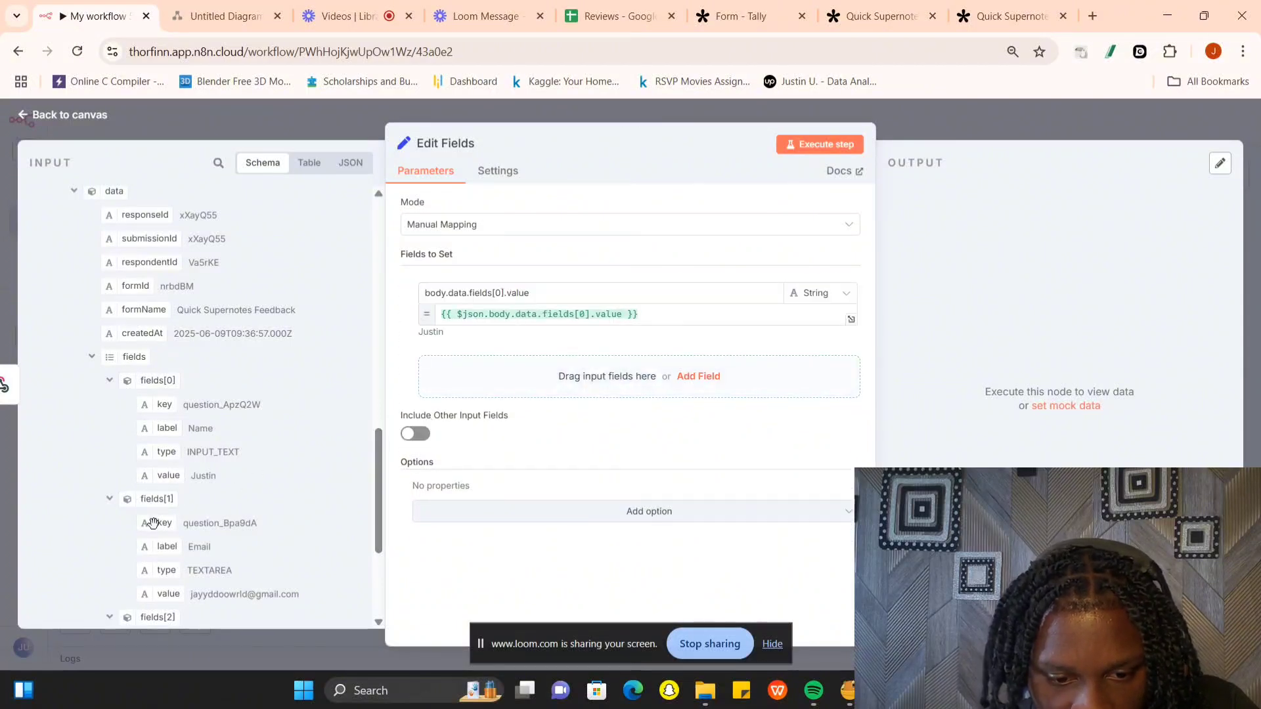
left_click_drag(163, 593, 496, 390)
scroll(174, 553, "down", 4)
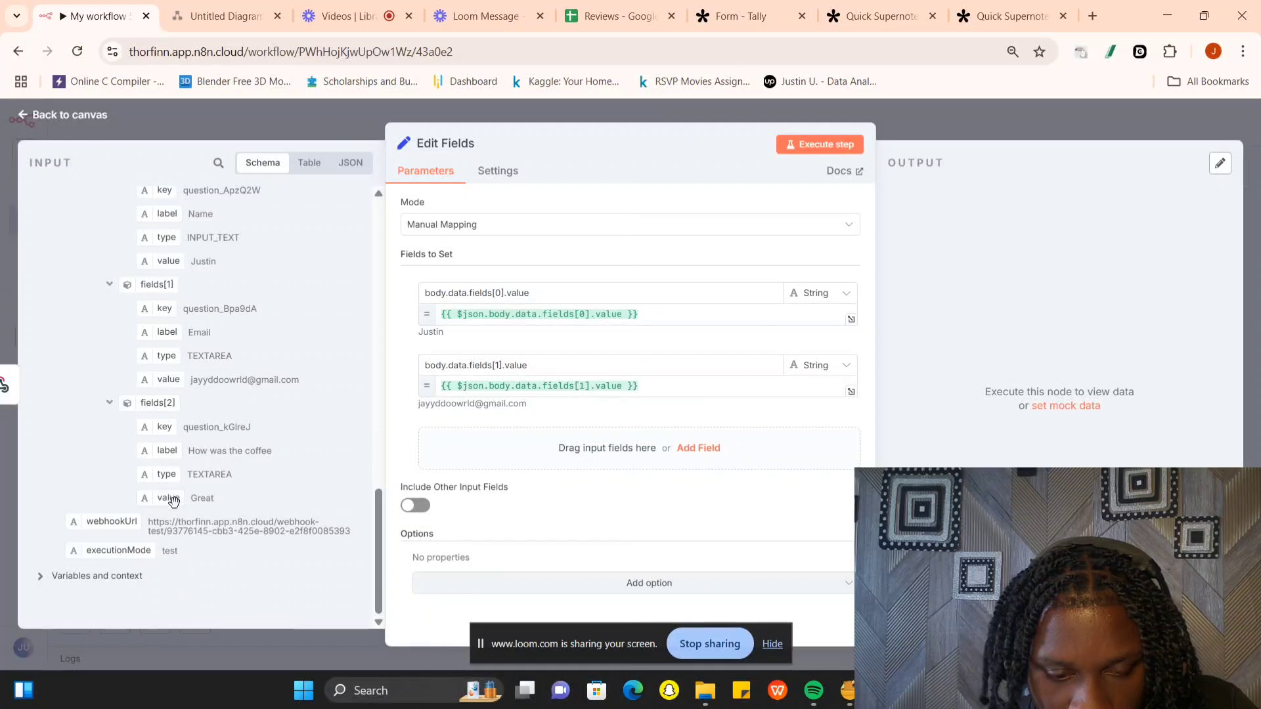
left_click_drag(173, 501, 509, 463)
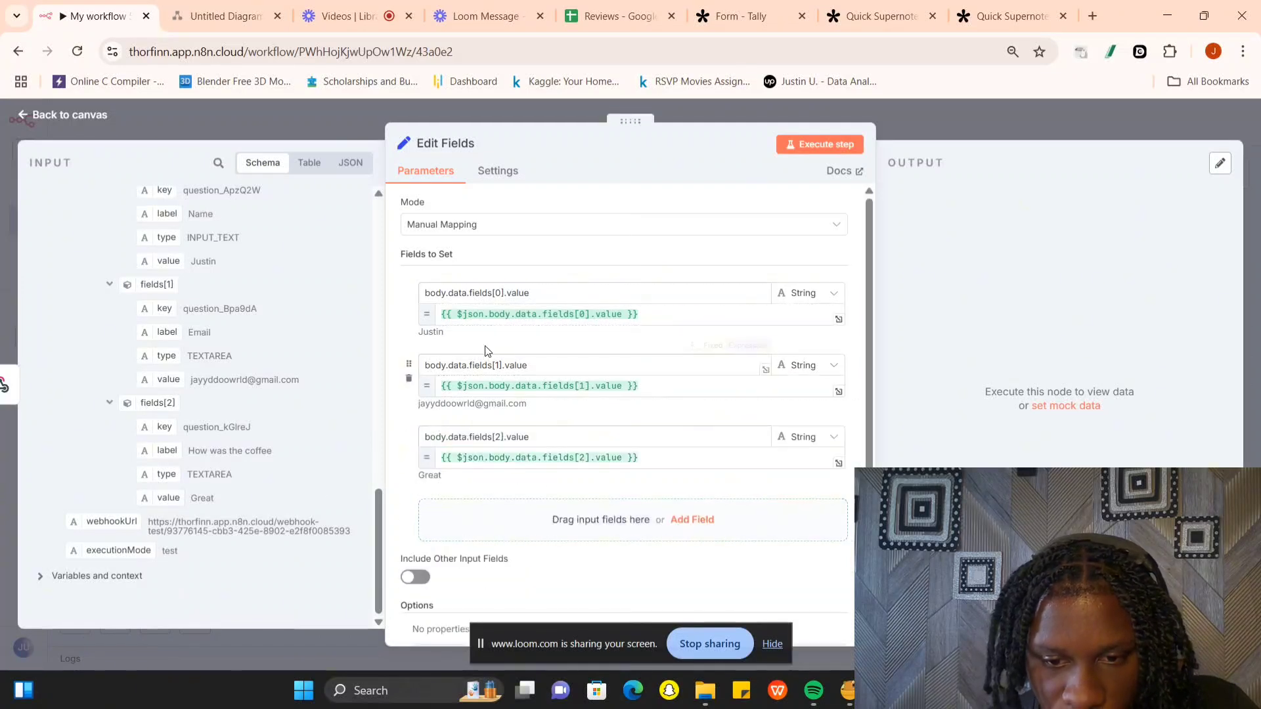
- Rename the three mapped fields in order as Name, Email and Review
triple_click(542, 296)
type("Name")
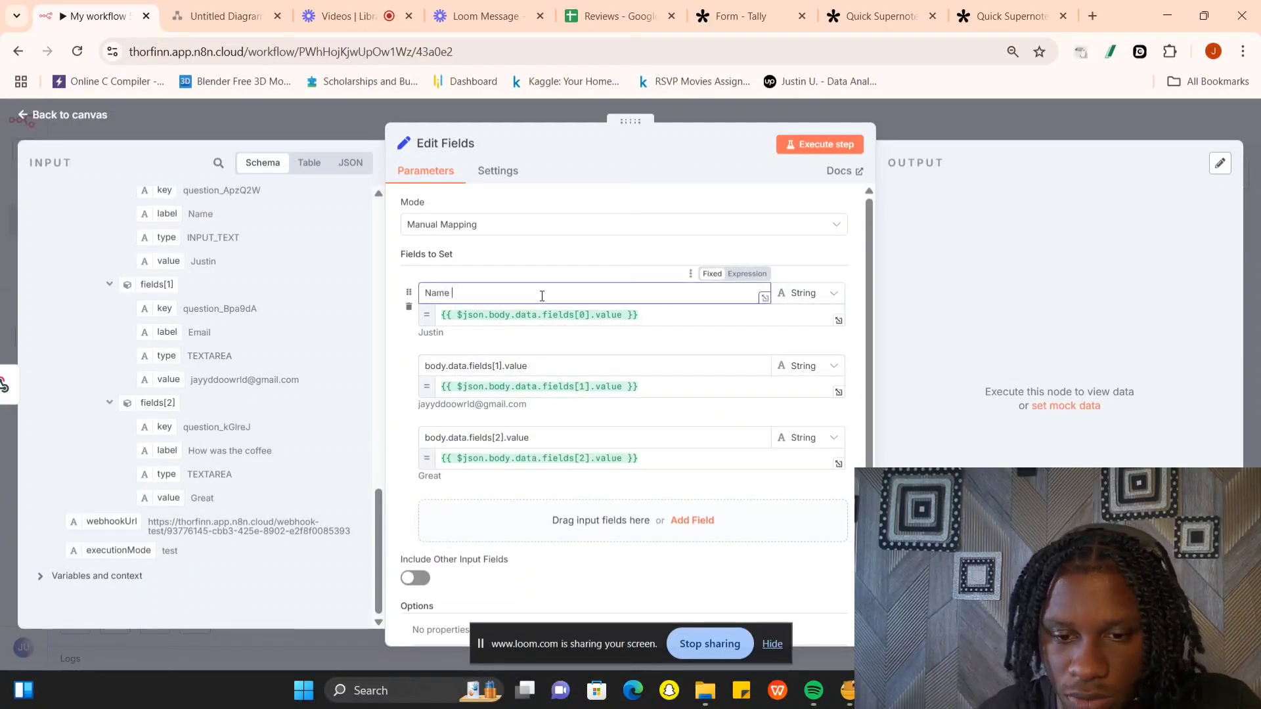
double_click(533, 364)
triple_click(534, 363)
type("E")
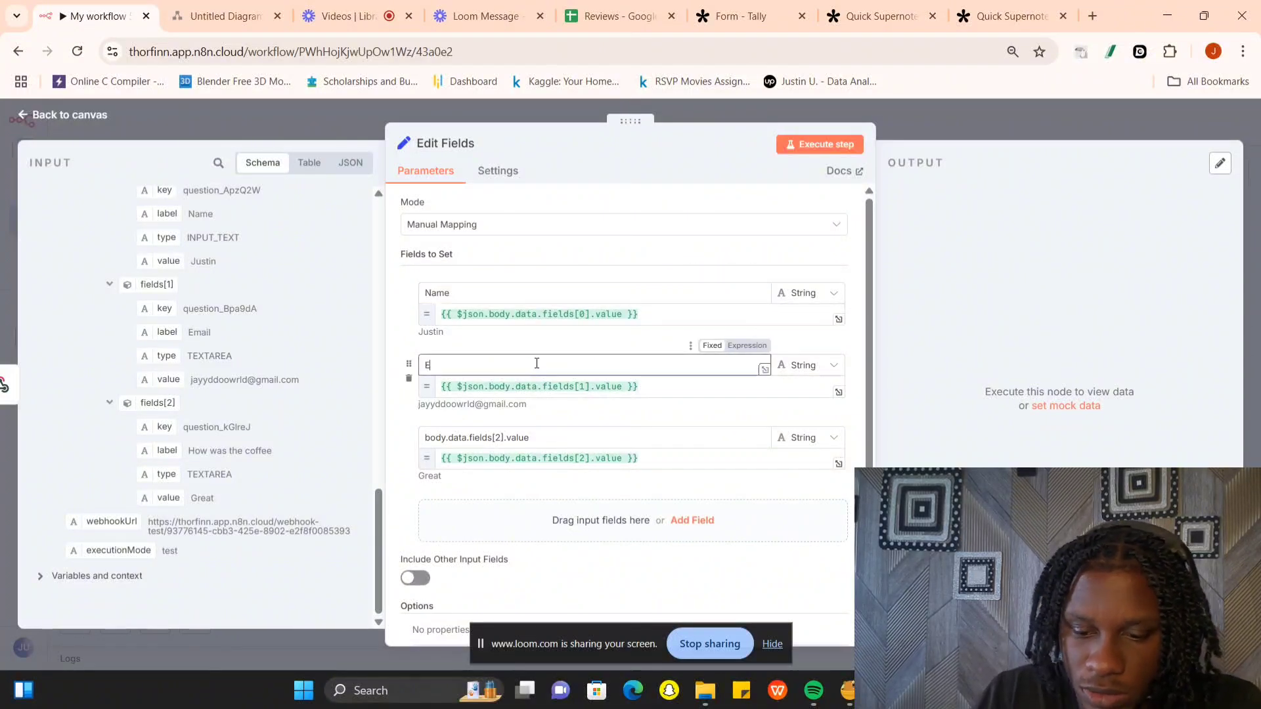
type("mail")
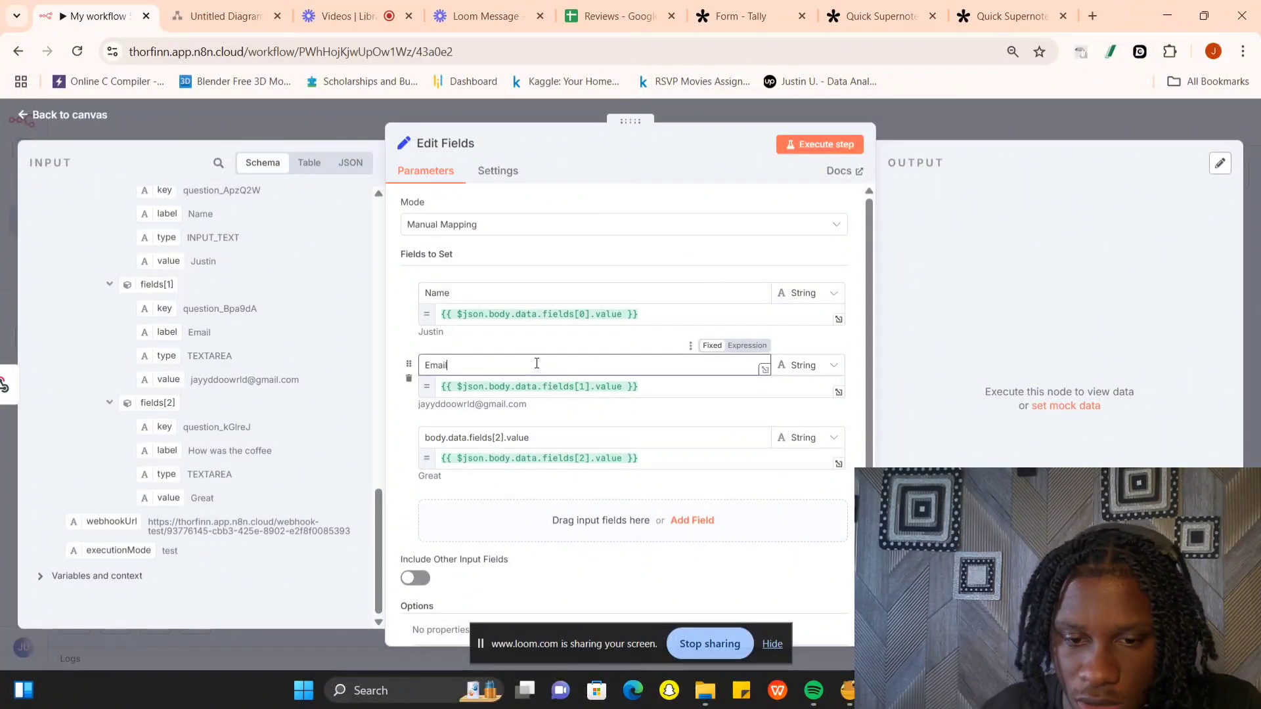
left_click(534, 431)
triple_click(534, 434)
type("Review")
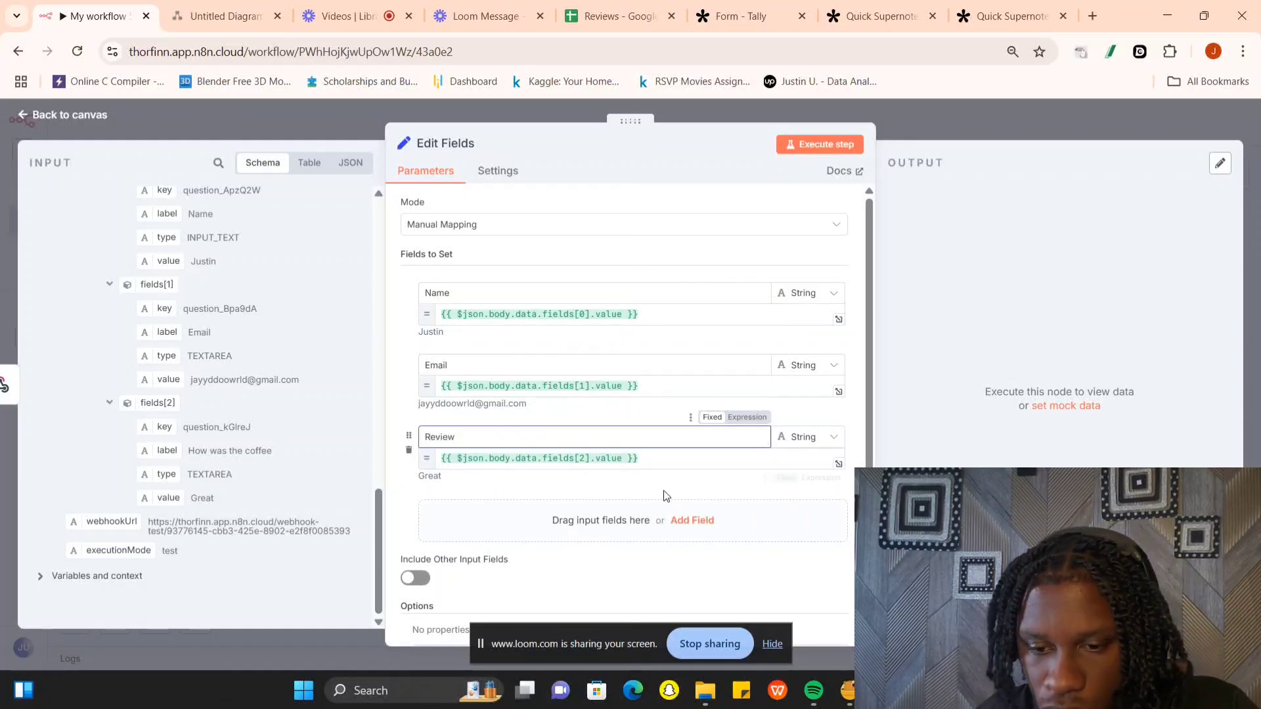
- Execute the Edit Fields node to test the mapping, and return to the canvas
left_click(794, 146)
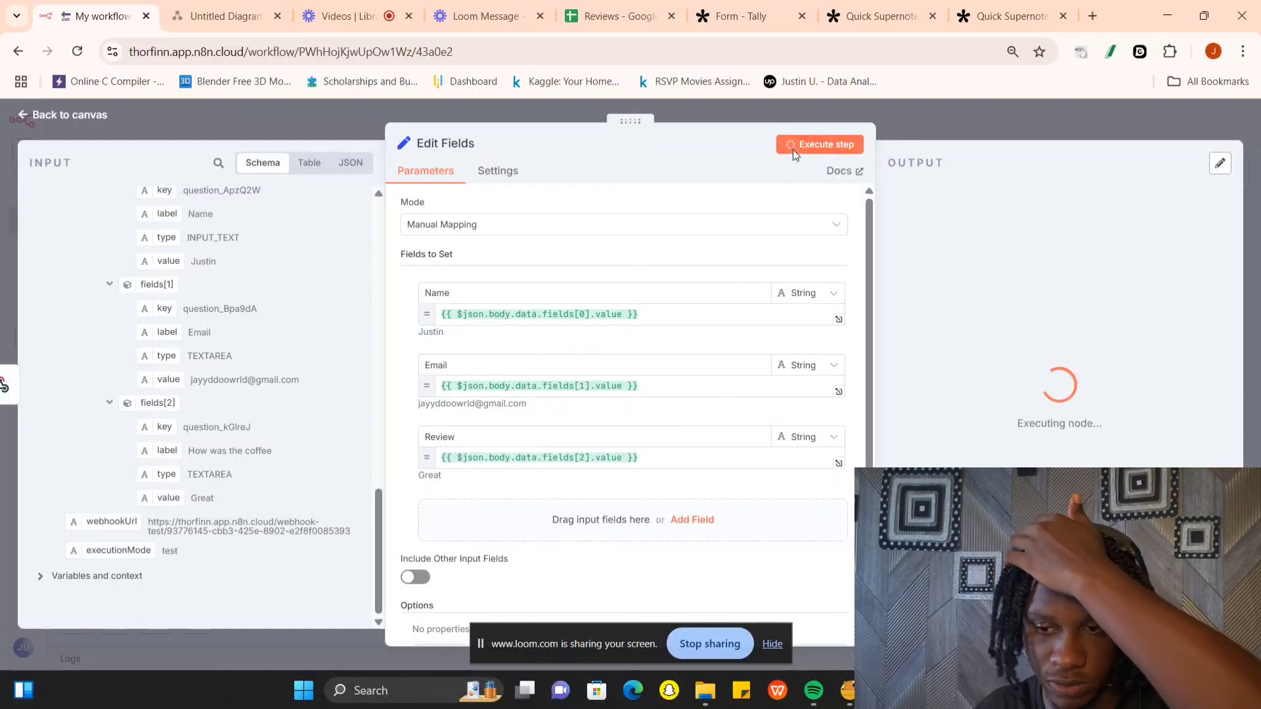
mouse_move(971, 163)
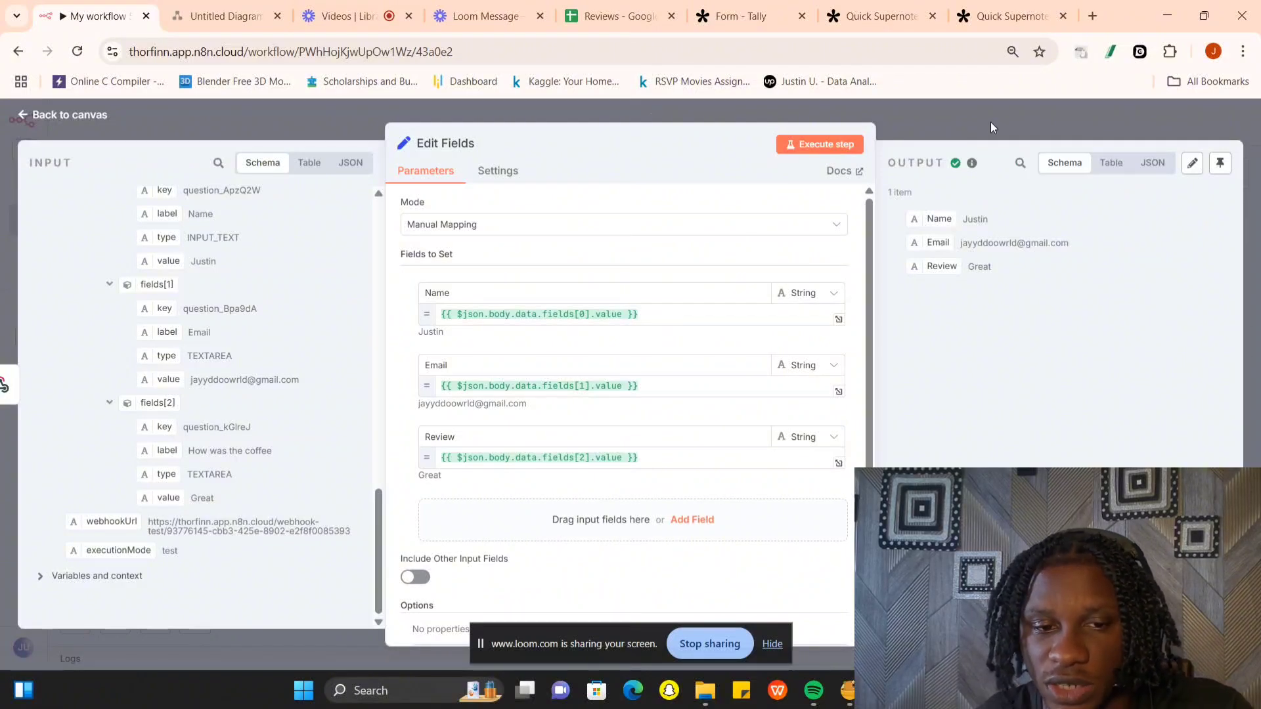
left_click(990, 121)
- Start adding a node after Edit Fields by searching for "sheet" and open the list of Google Sheets actions
left_click(668, 372)
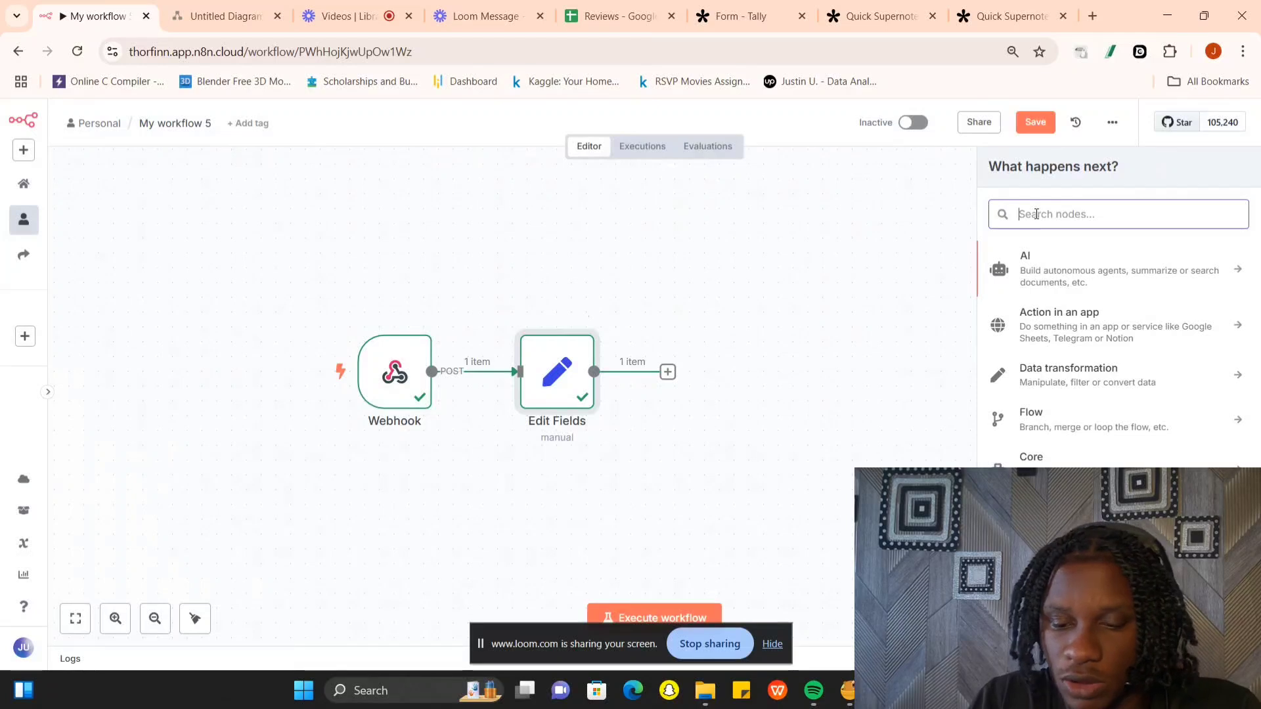
type("G")
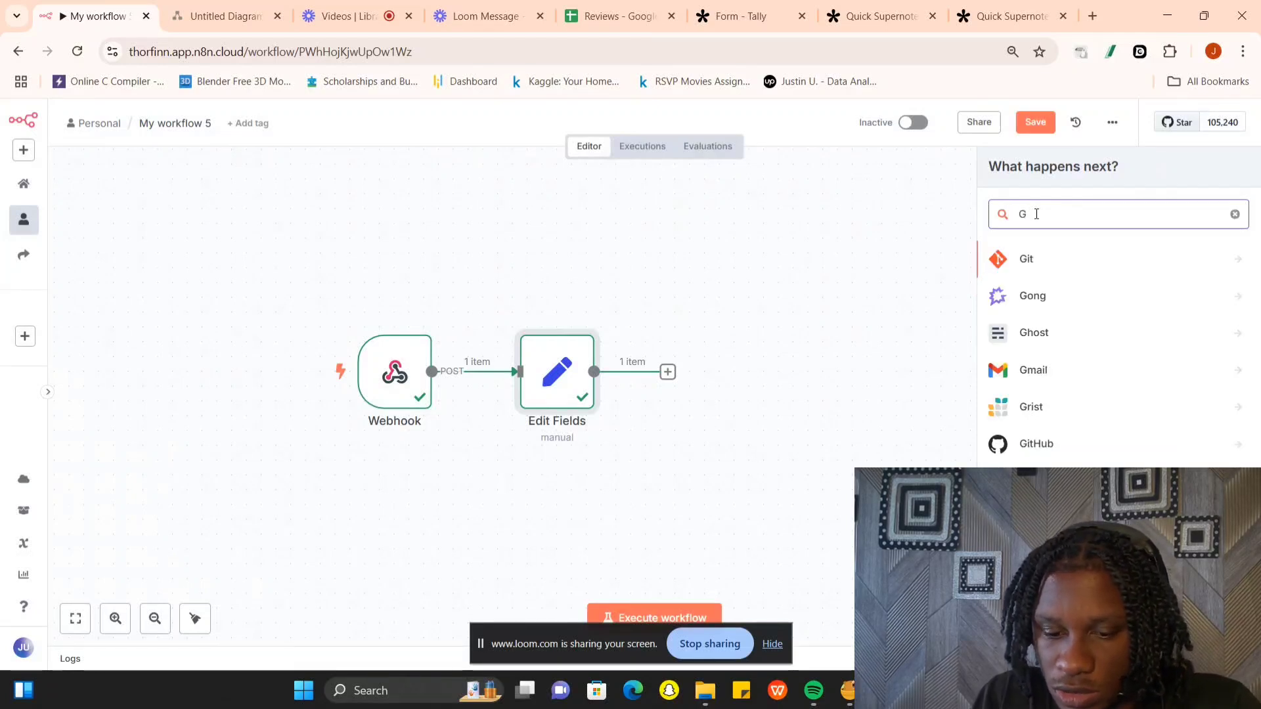
key("BackSpace")
type("sheet")
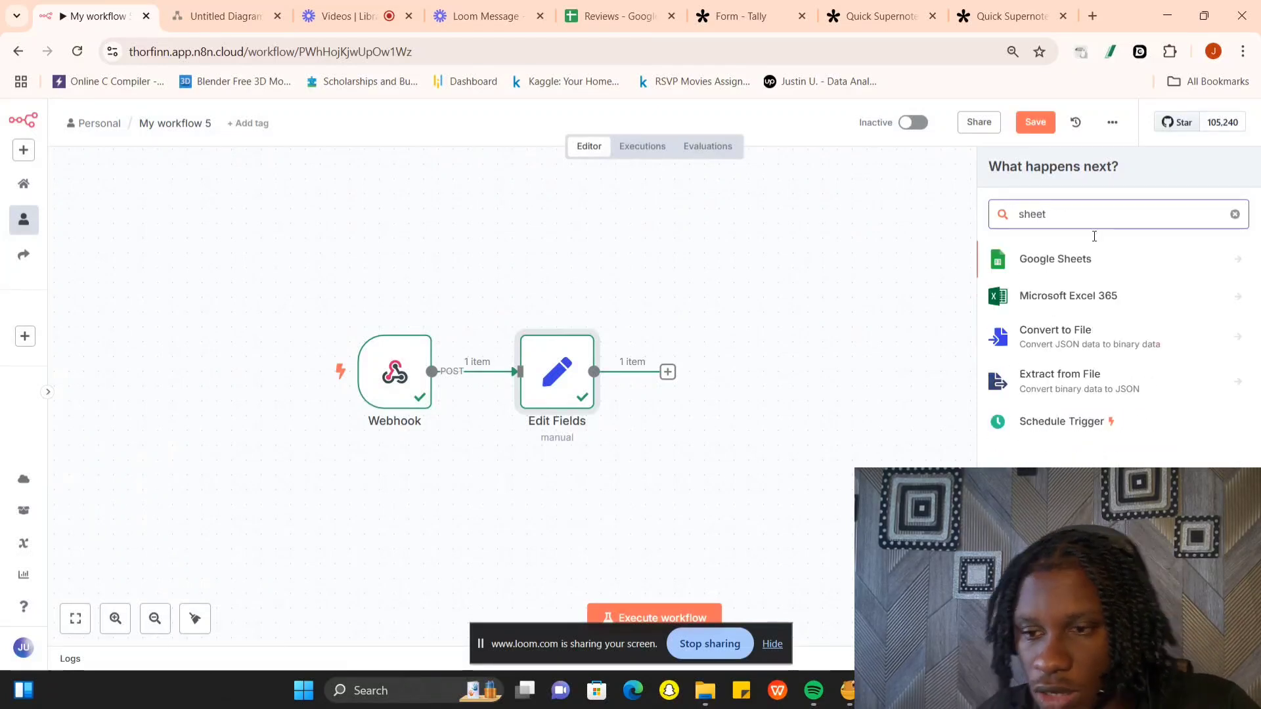
left_click(1208, 259)
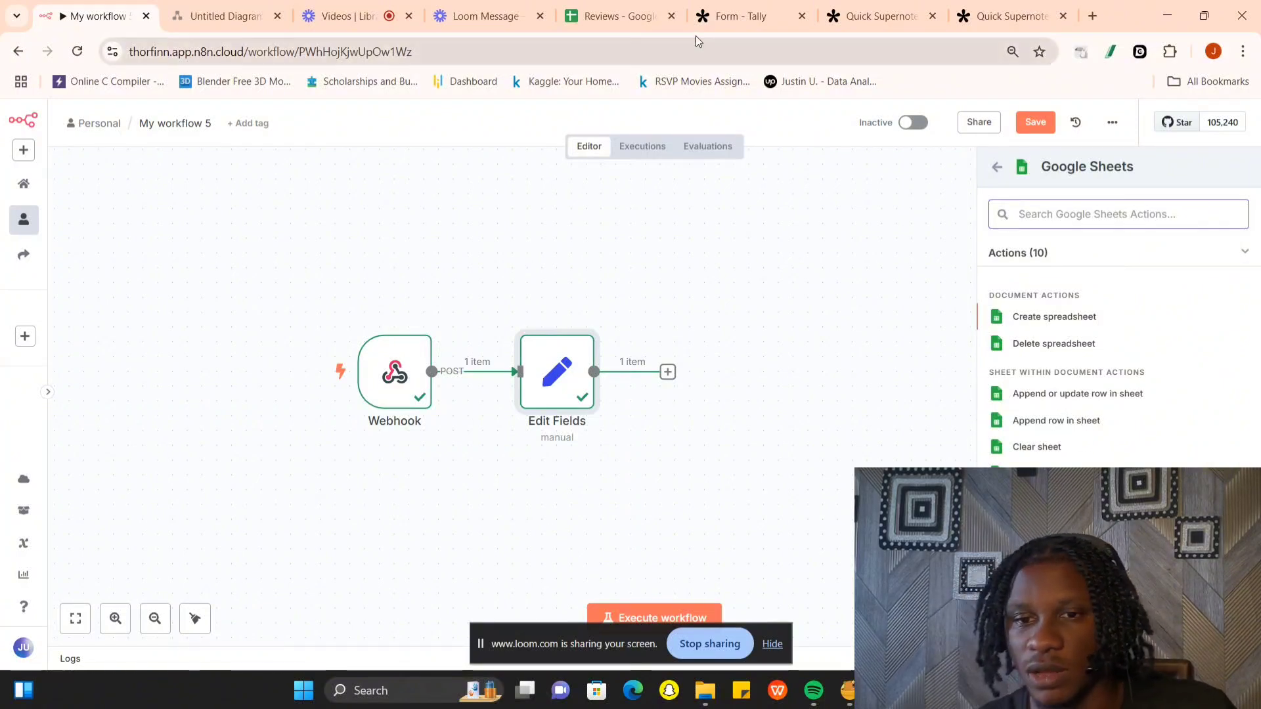
- Switch to the Reviews spreadsheet in Google Sheets and enter the header Name in cell A1
left_click(631, 17)
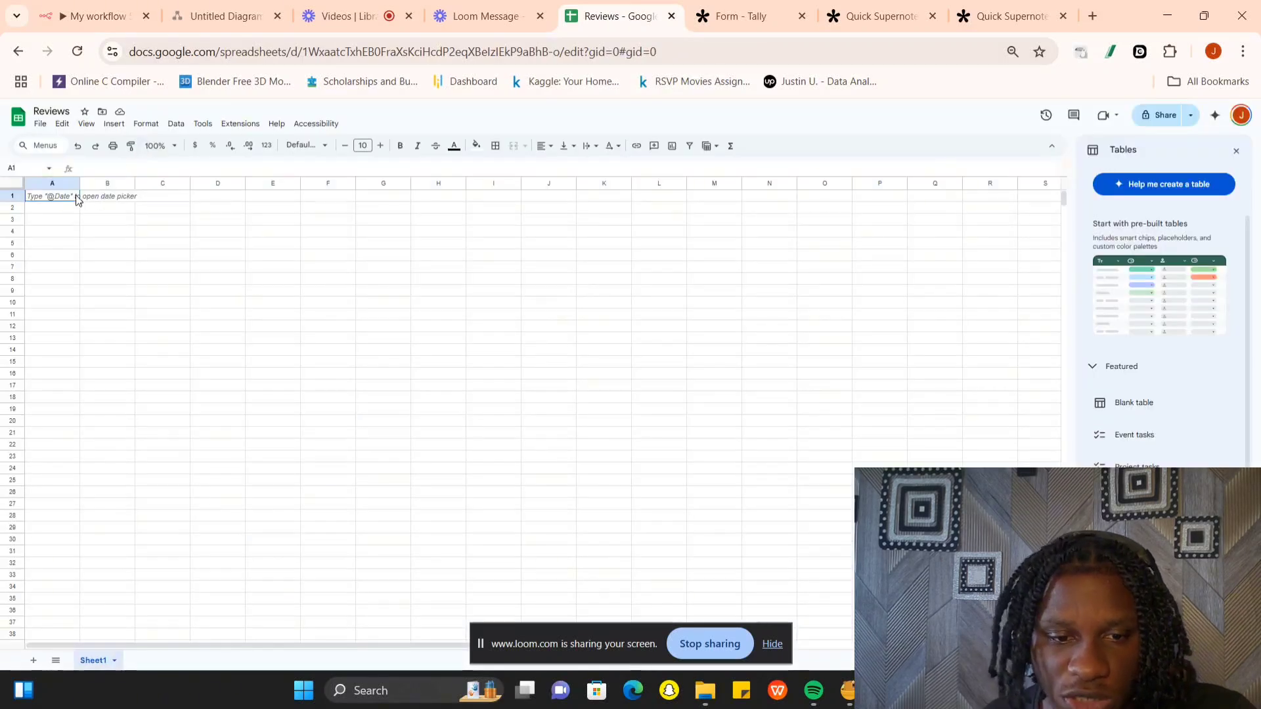
double_click(68, 194)
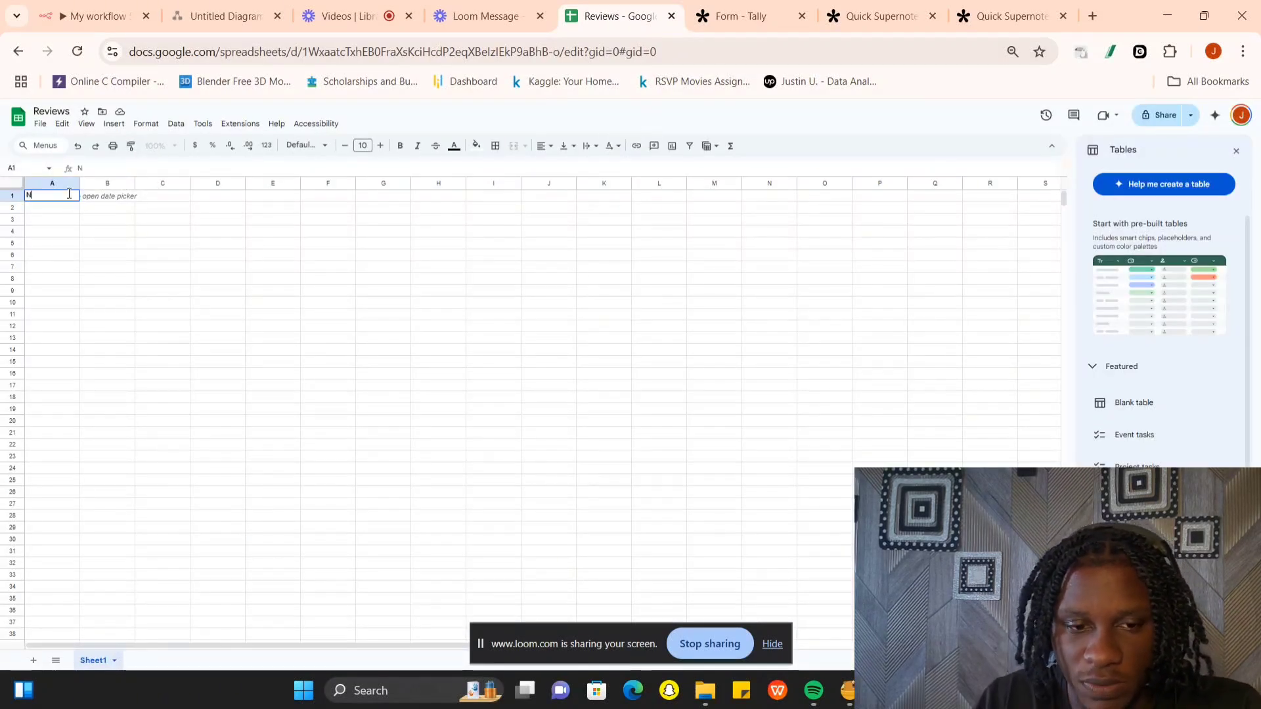
type("Name")
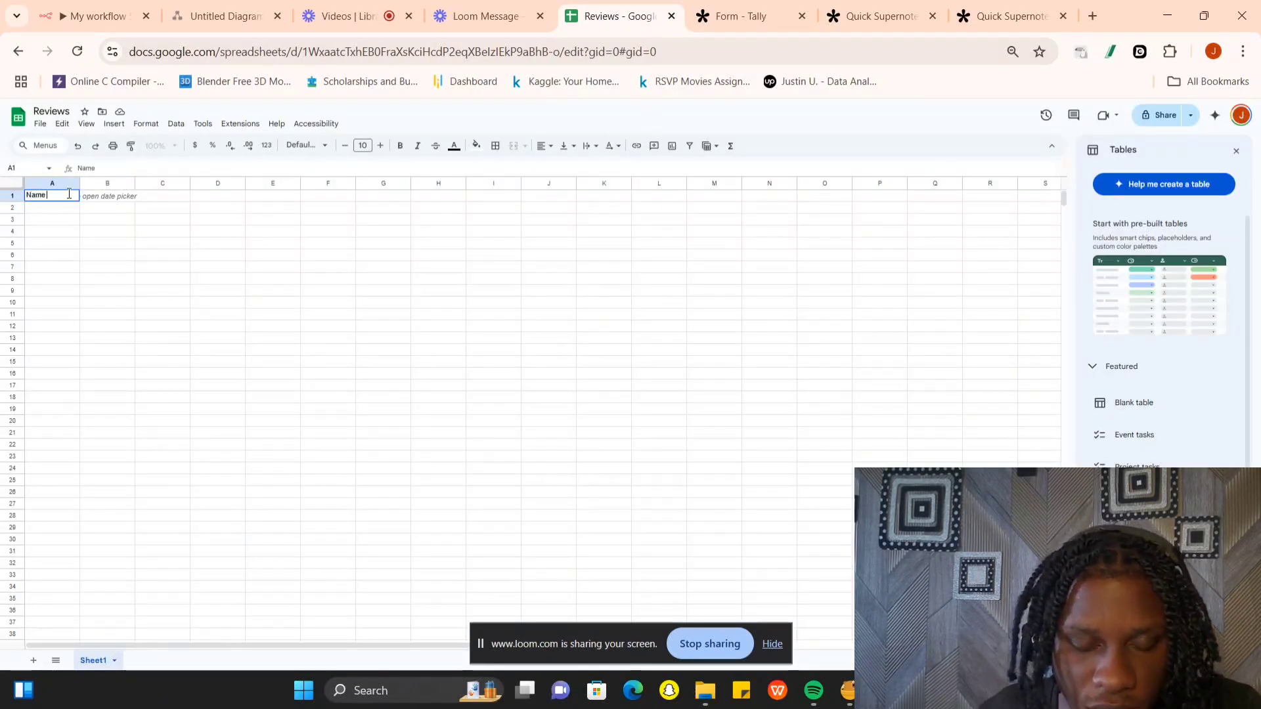
left_click(104, 196)
type("E")
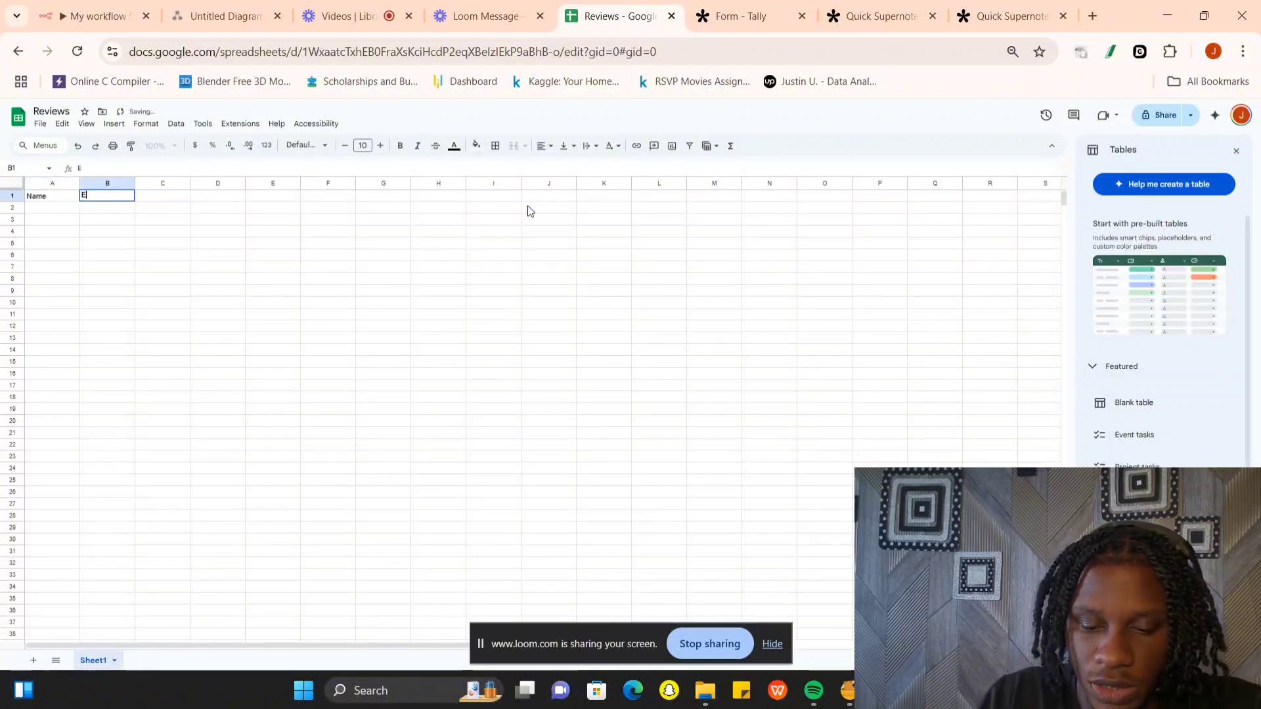
type("mai")
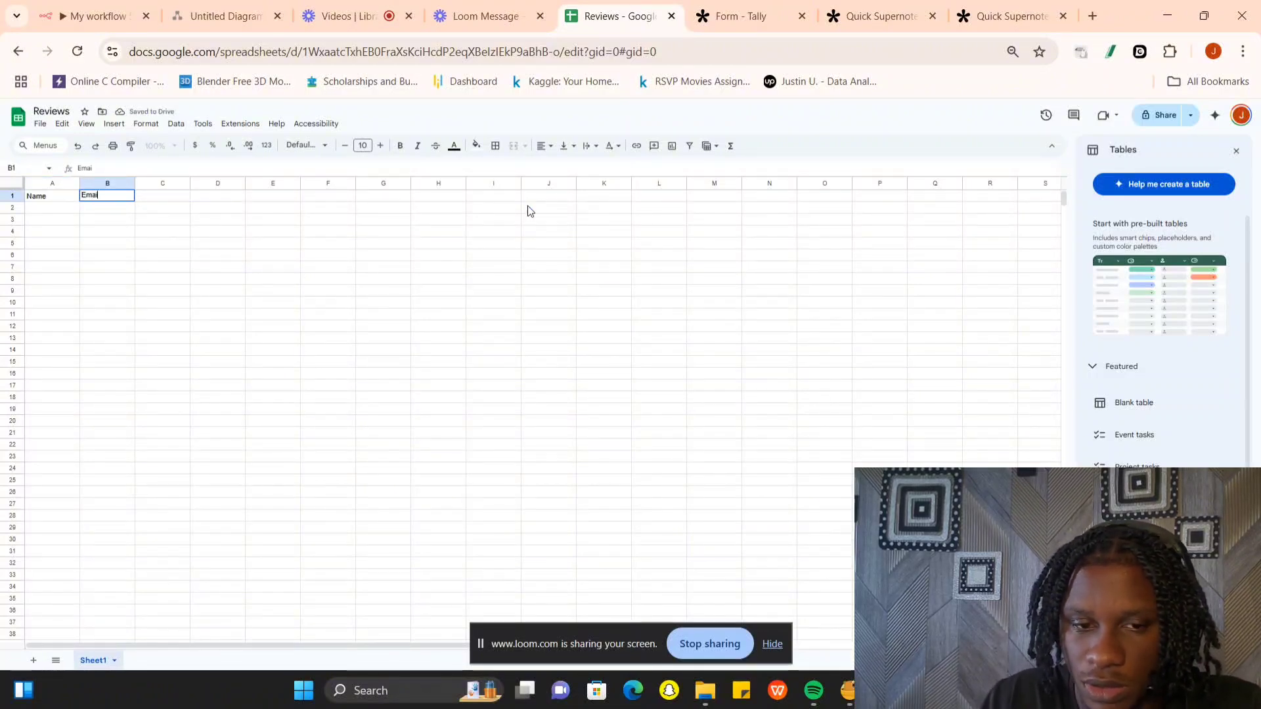
key("Escape")
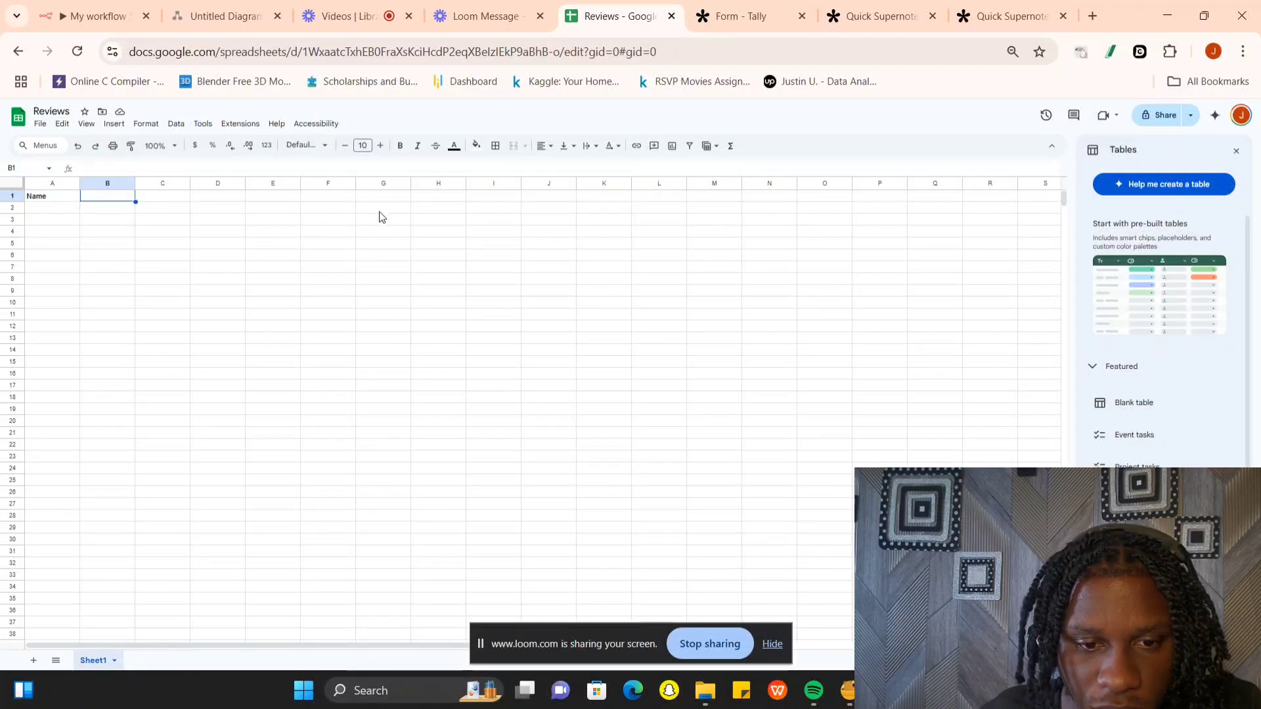
- Enter the header Review in cell C1 and the header Email in cell B1 of the Reviews spreadsheet
double_click(173, 197)
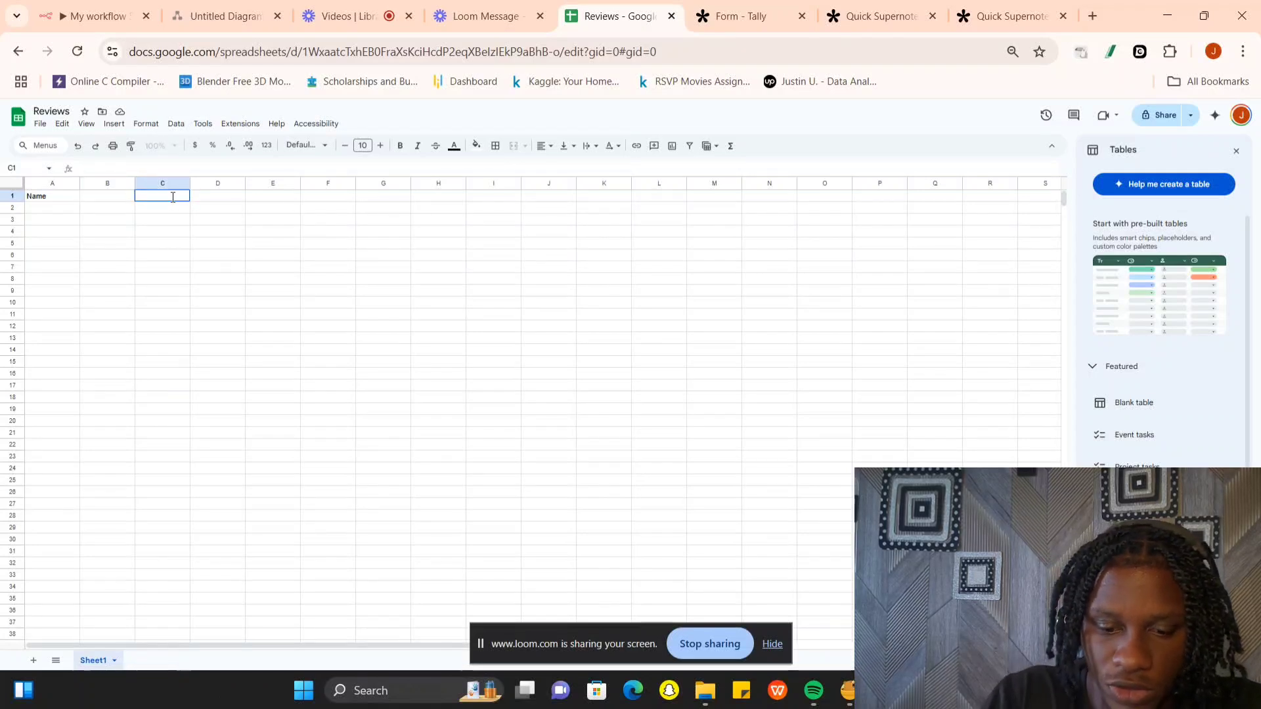
type("Reviwe")
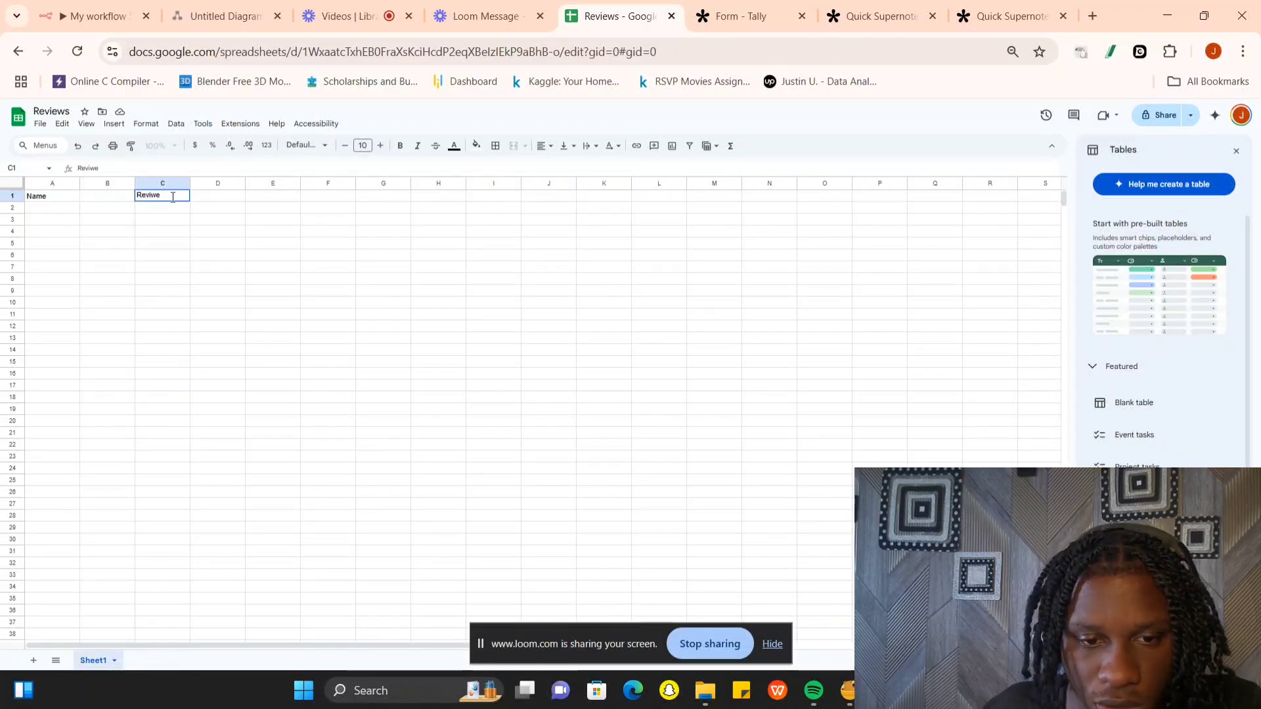
key("BackSpace")
key("BackSpace")
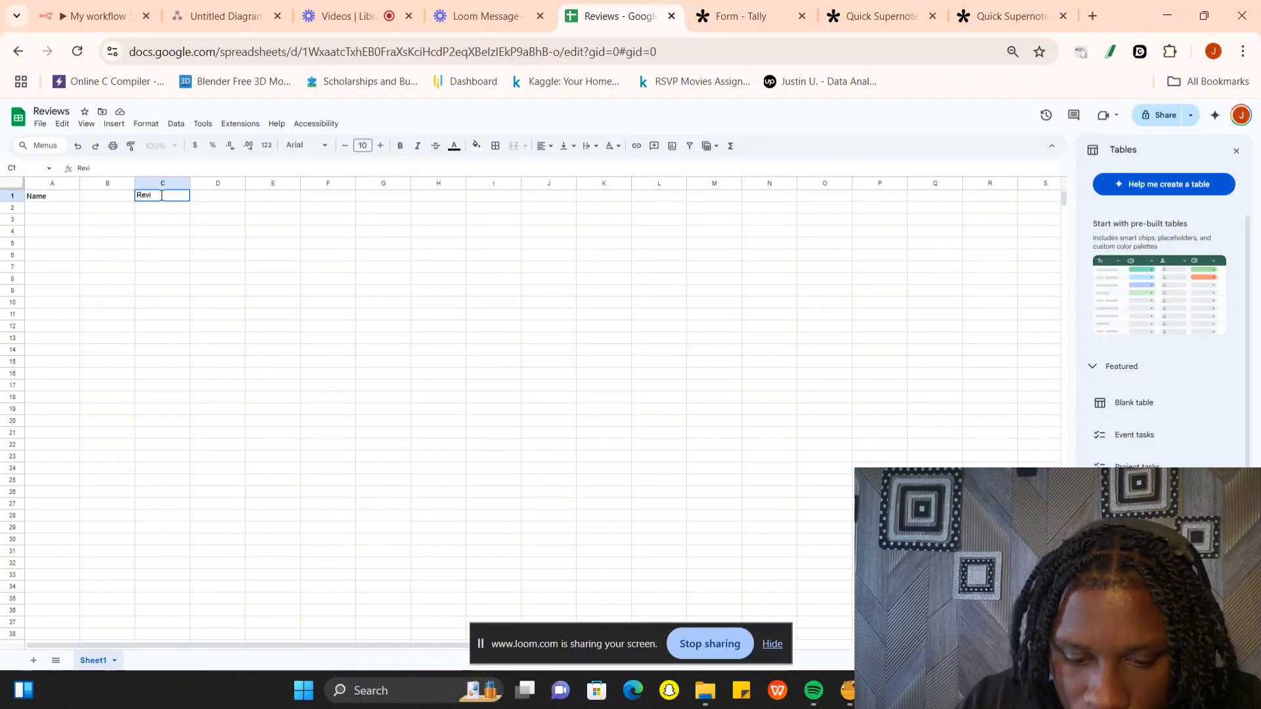
type("ew")
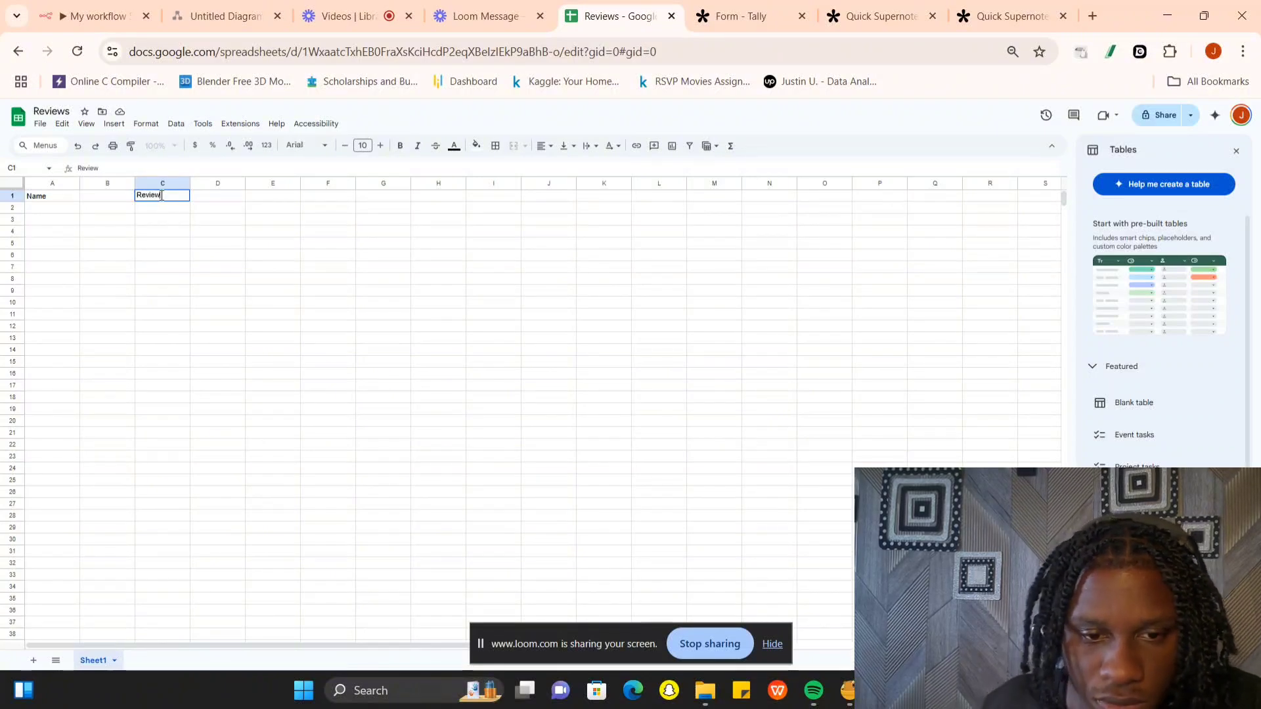
double_click(117, 196)
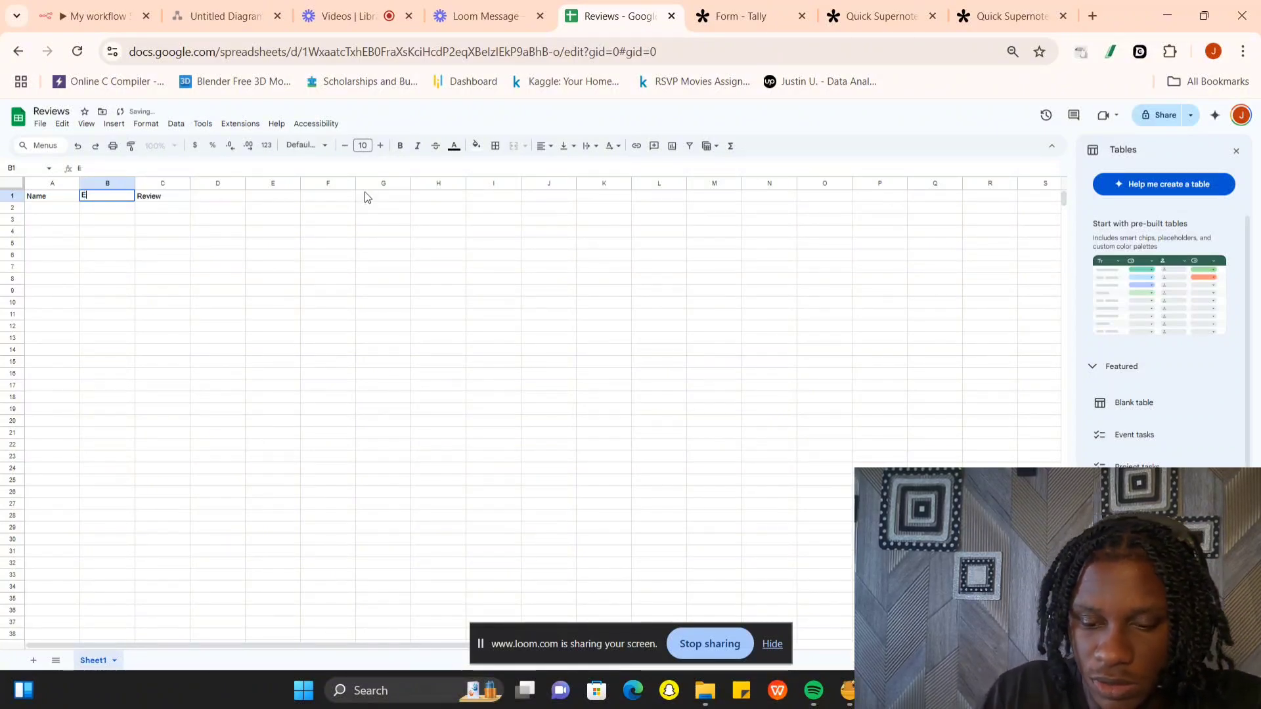
left_click(379, 6)
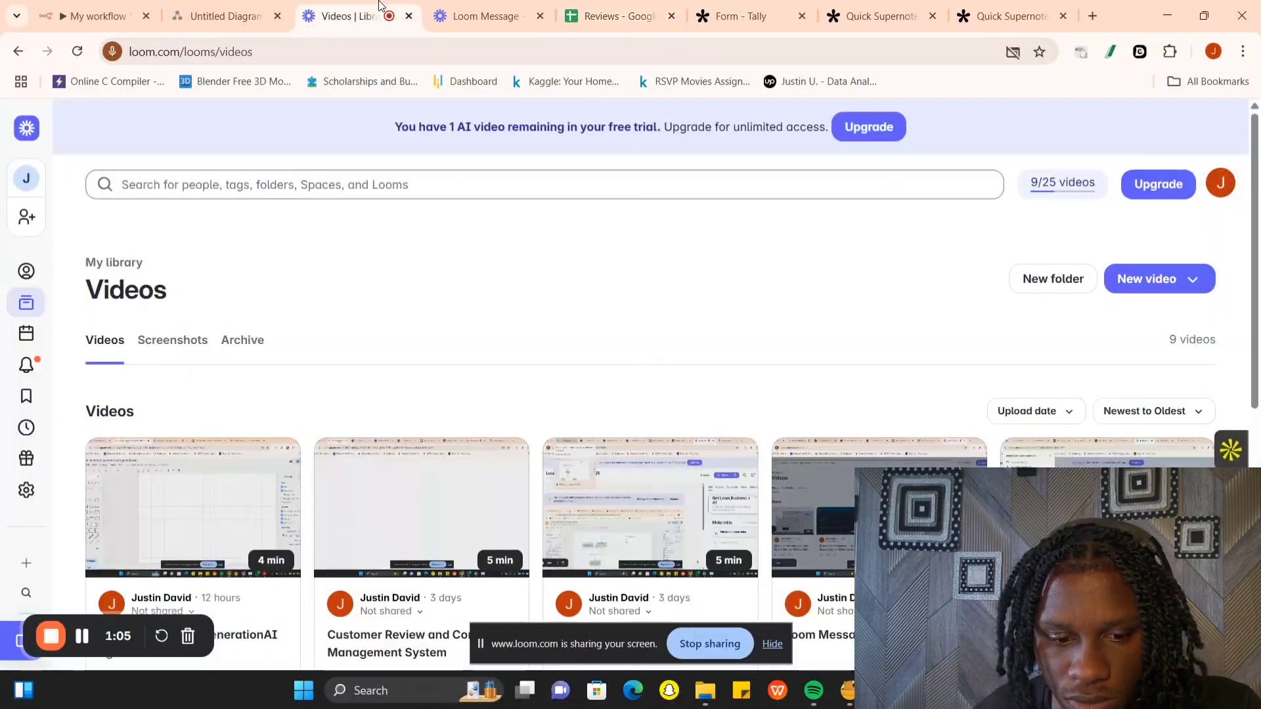
left_click(595, 14)
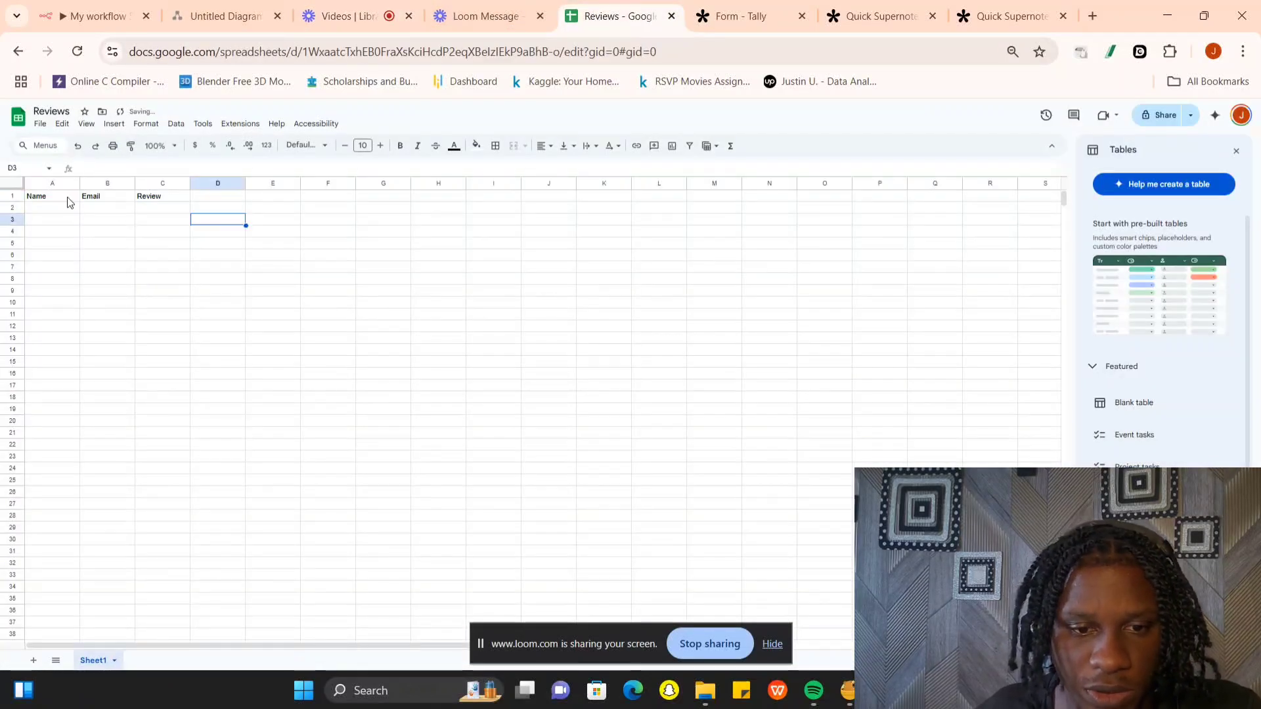
- Return to the n8n workflow and add the "Append or update row in sheet" node, keeping the Google Sheets account credential
left_click(131, 15)
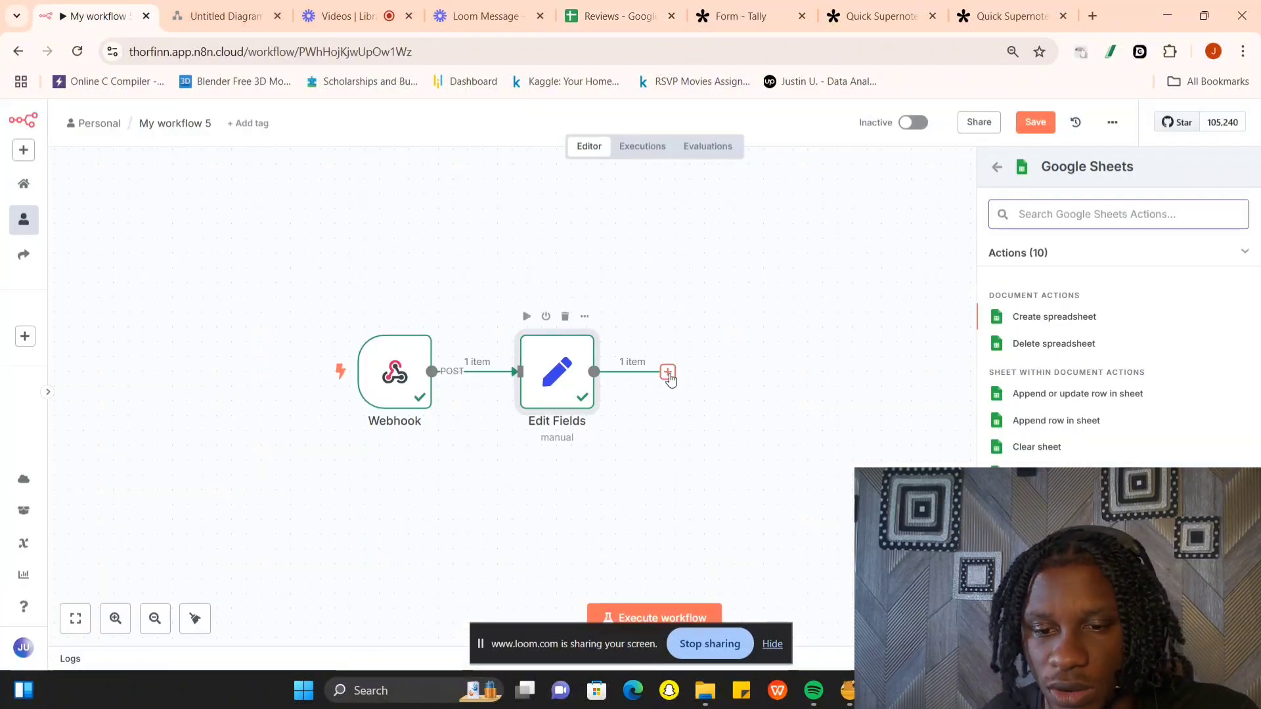
left_click(1069, 404)
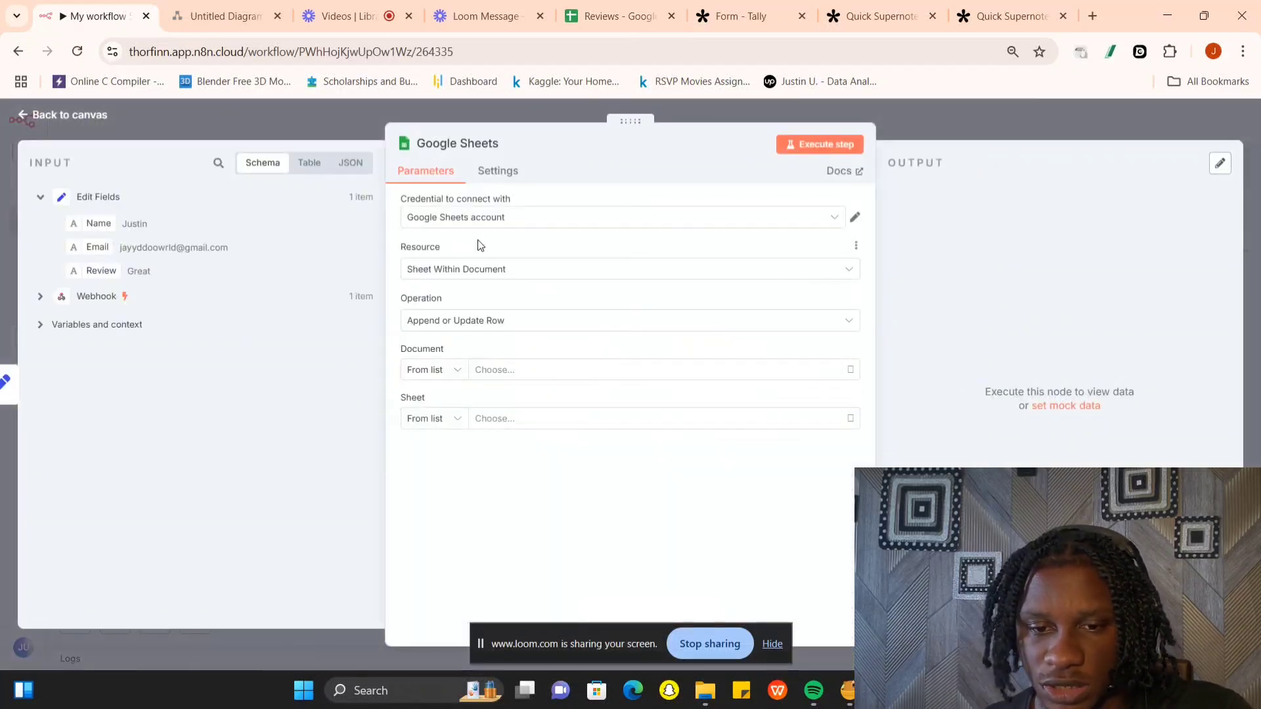
left_click(532, 225)
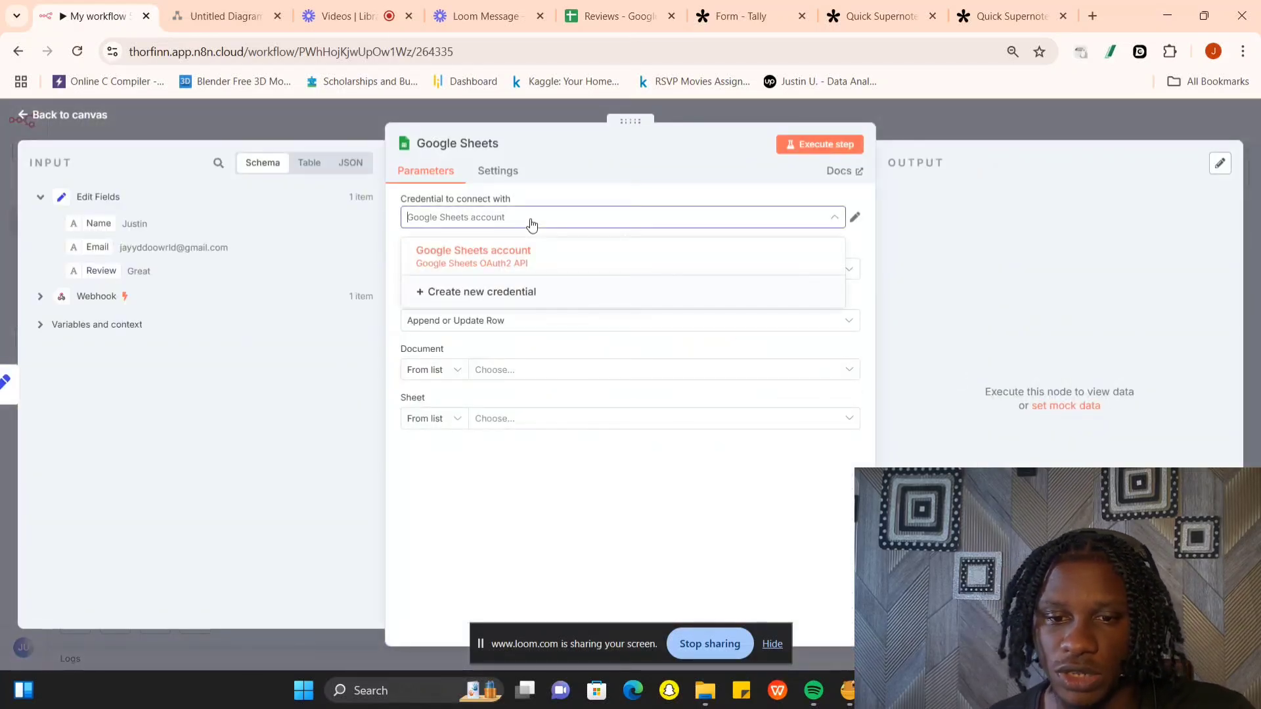
left_click(582, 197)
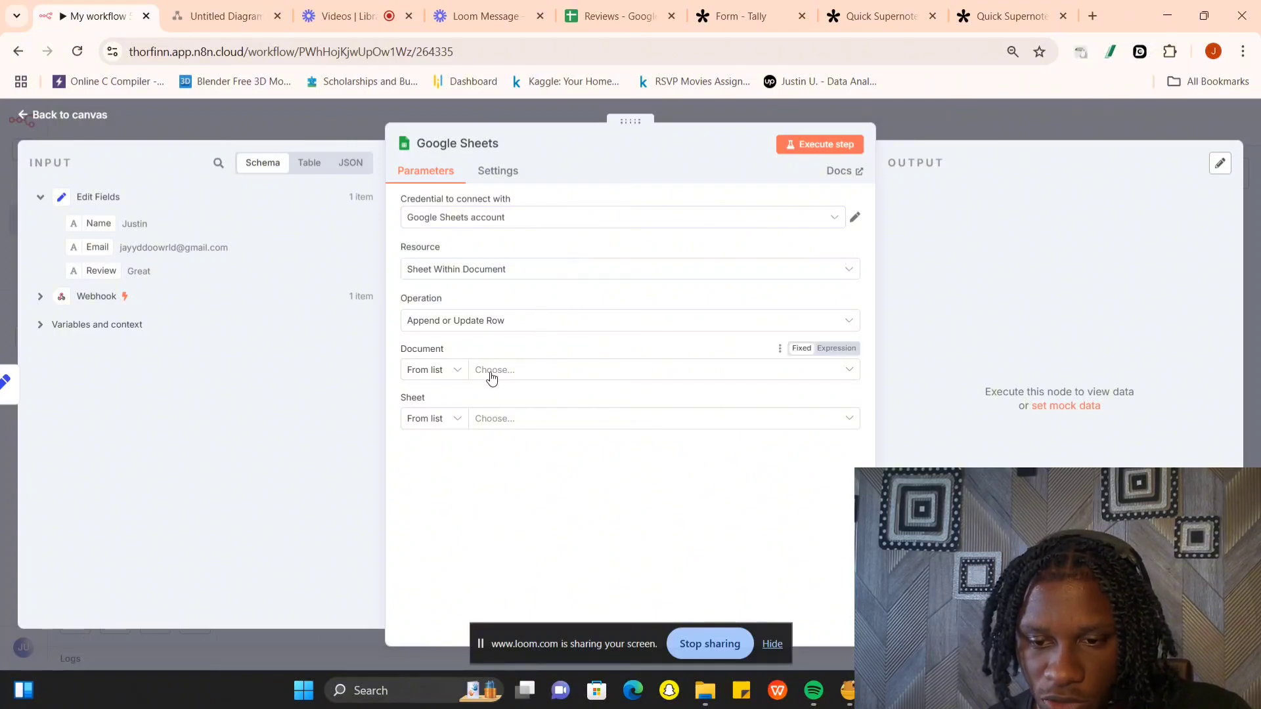
- Set the Google Sheets node's document to Reviews and its sheet to Sheet1, and execute the node
left_click(517, 372)
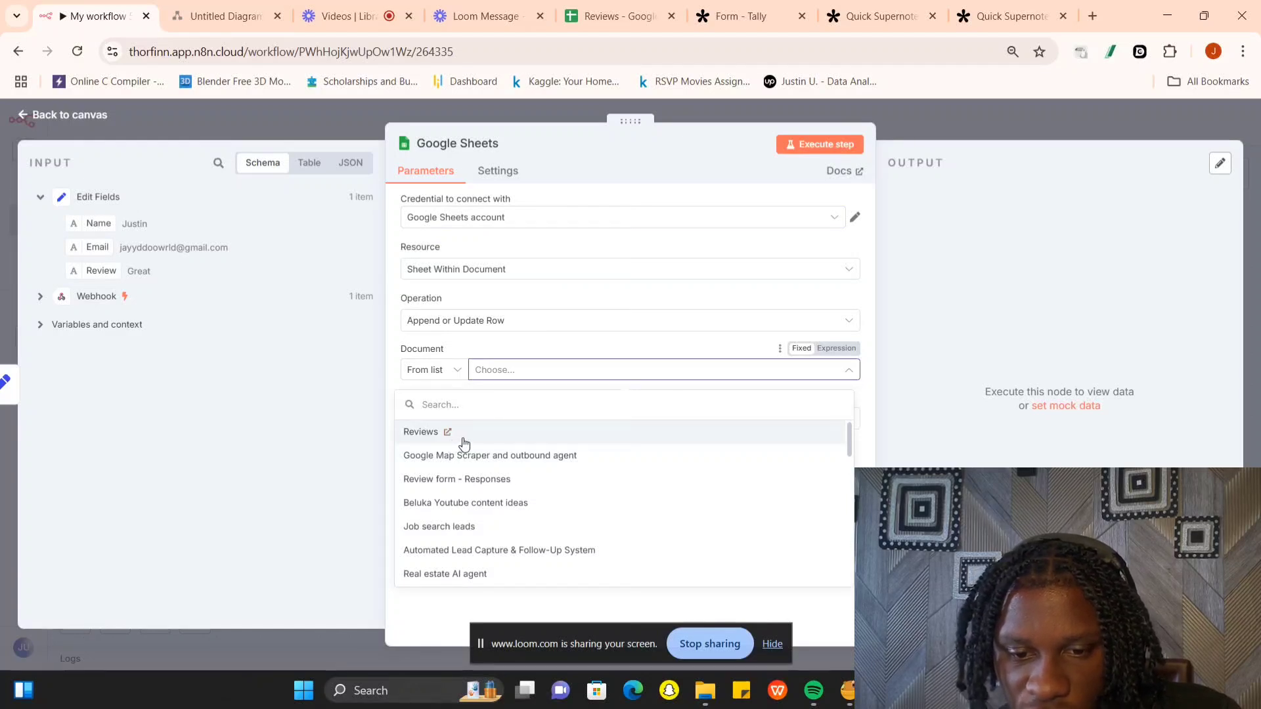
left_click(464, 436)
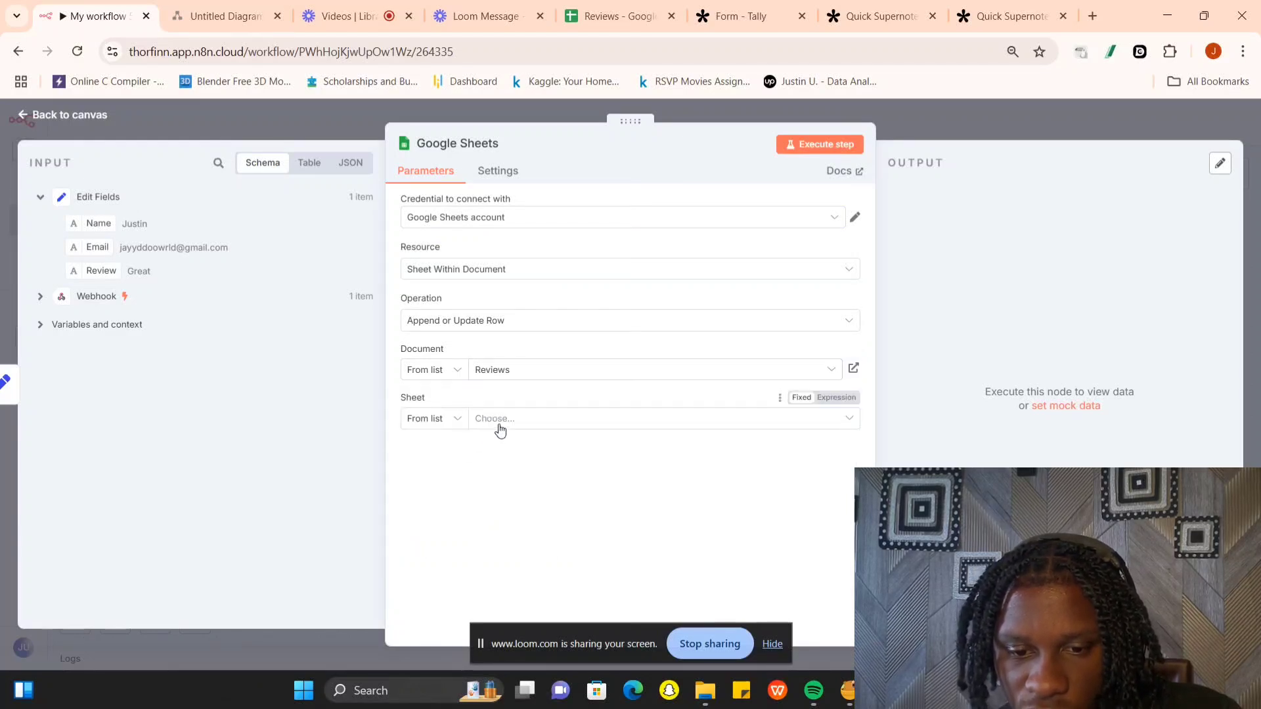
left_click(499, 427)
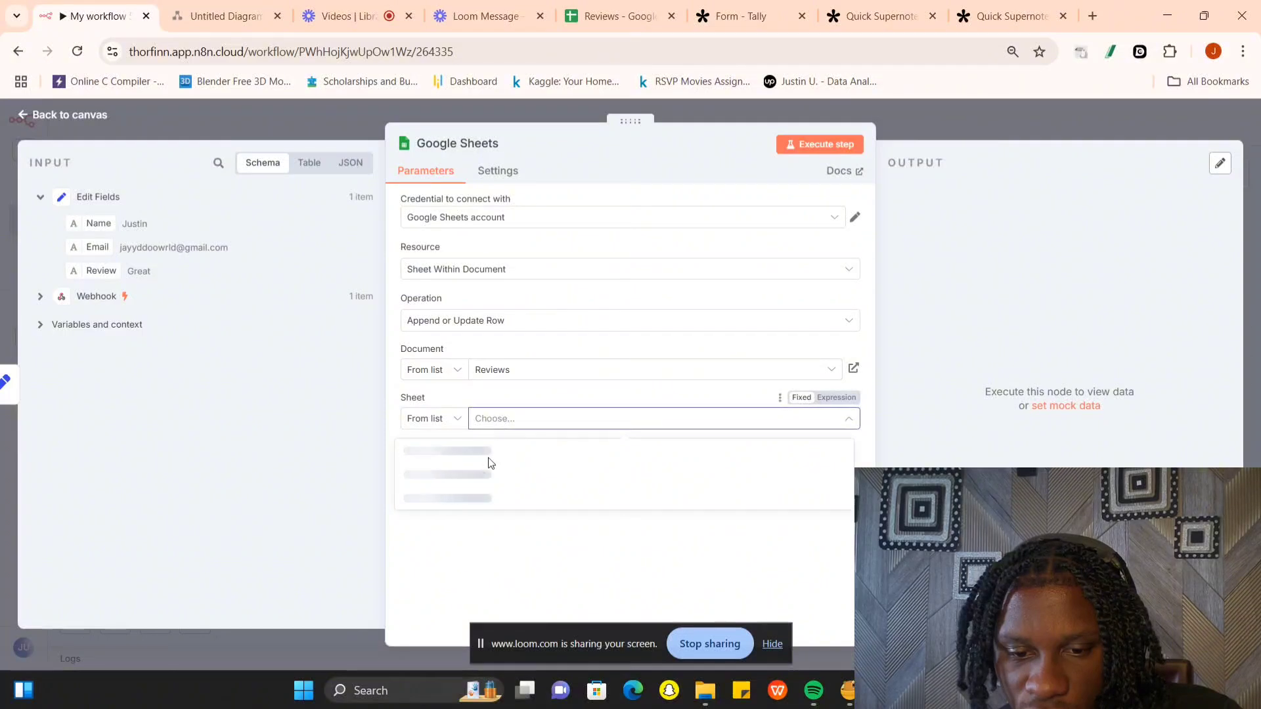
left_click(482, 453)
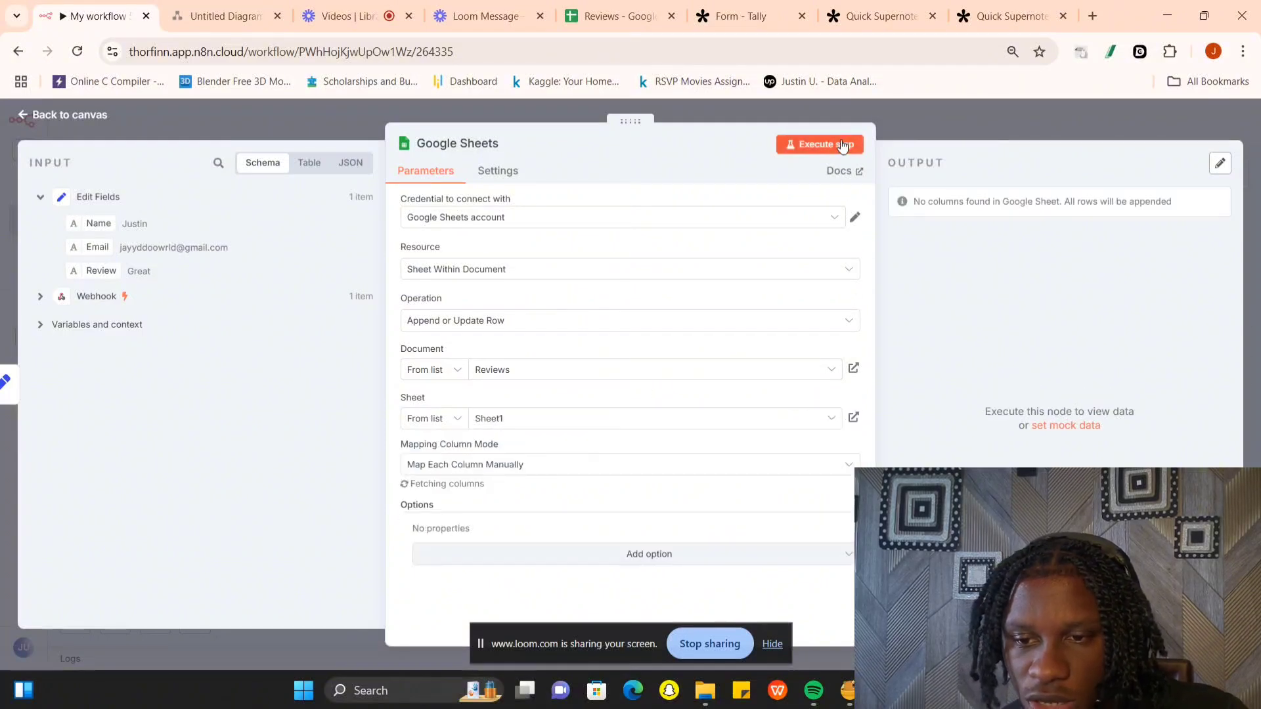
left_click(778, 144)
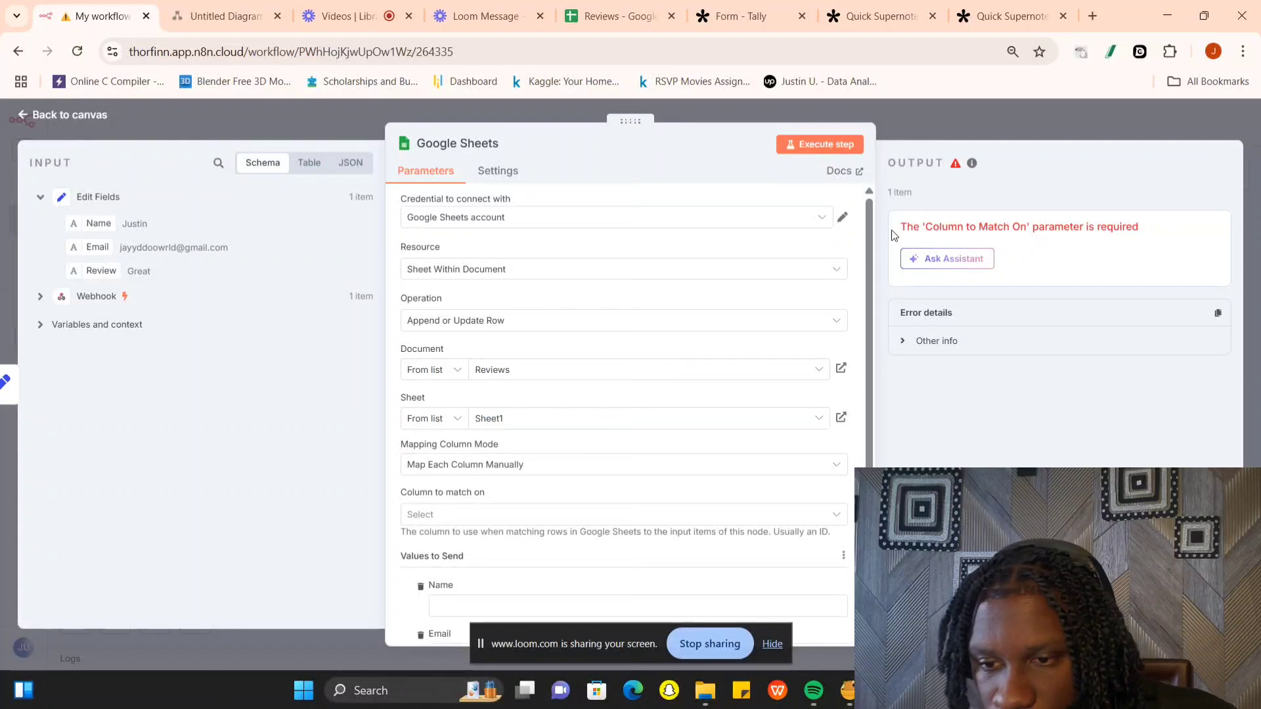
- Map the Name, Email and Review fields from Edit Fields to the matching columns in the Google Sheets node, and execute it
scroll(535, 409, "down", 3)
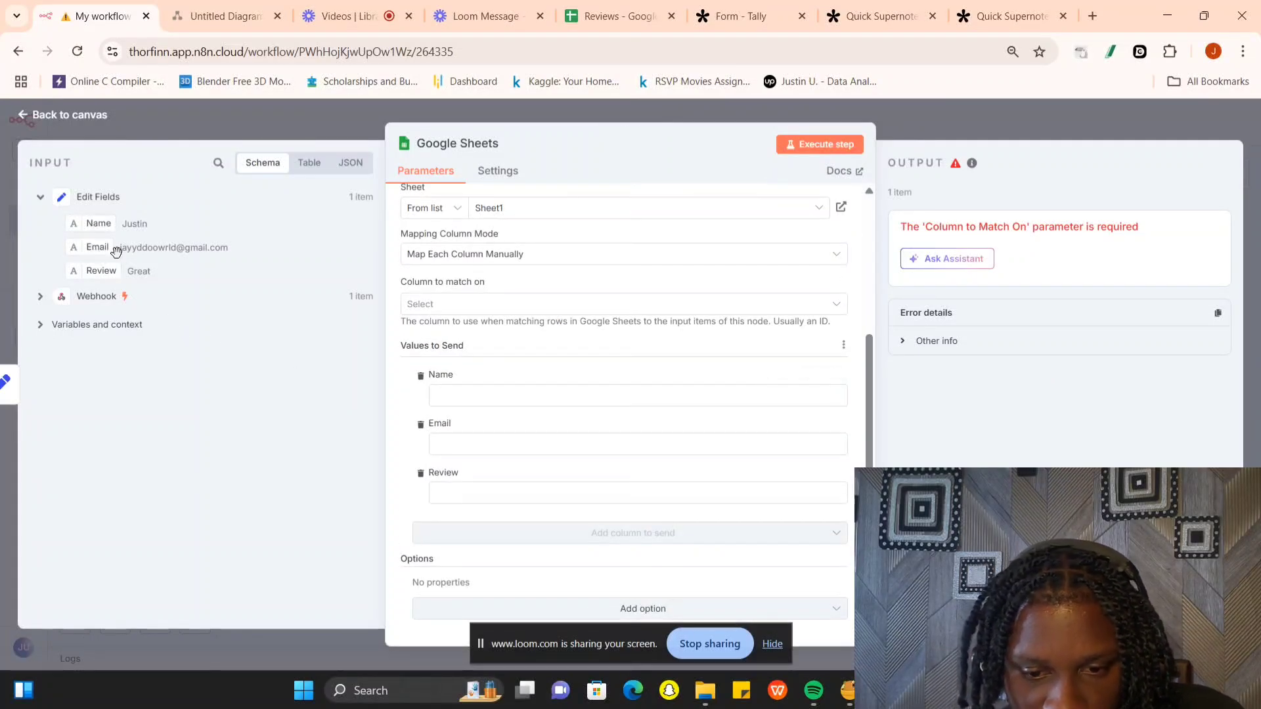
left_click_drag(99, 224, 460, 394)
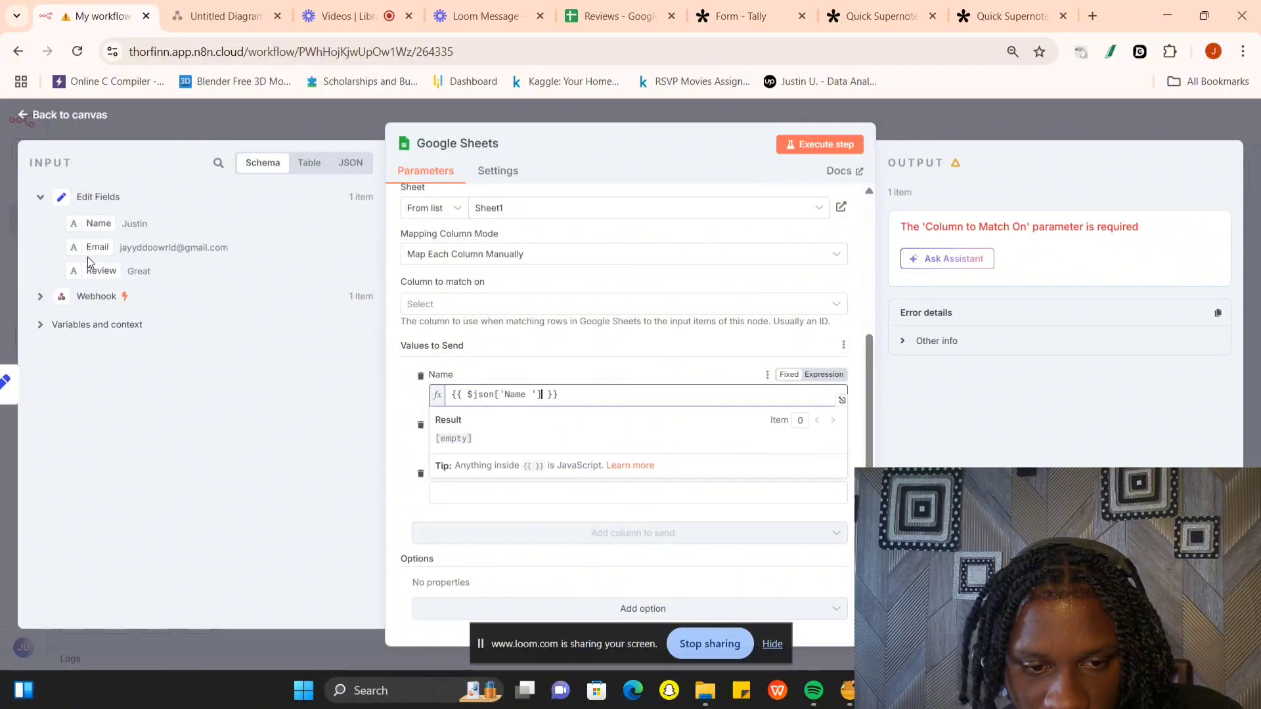
left_click(192, 324)
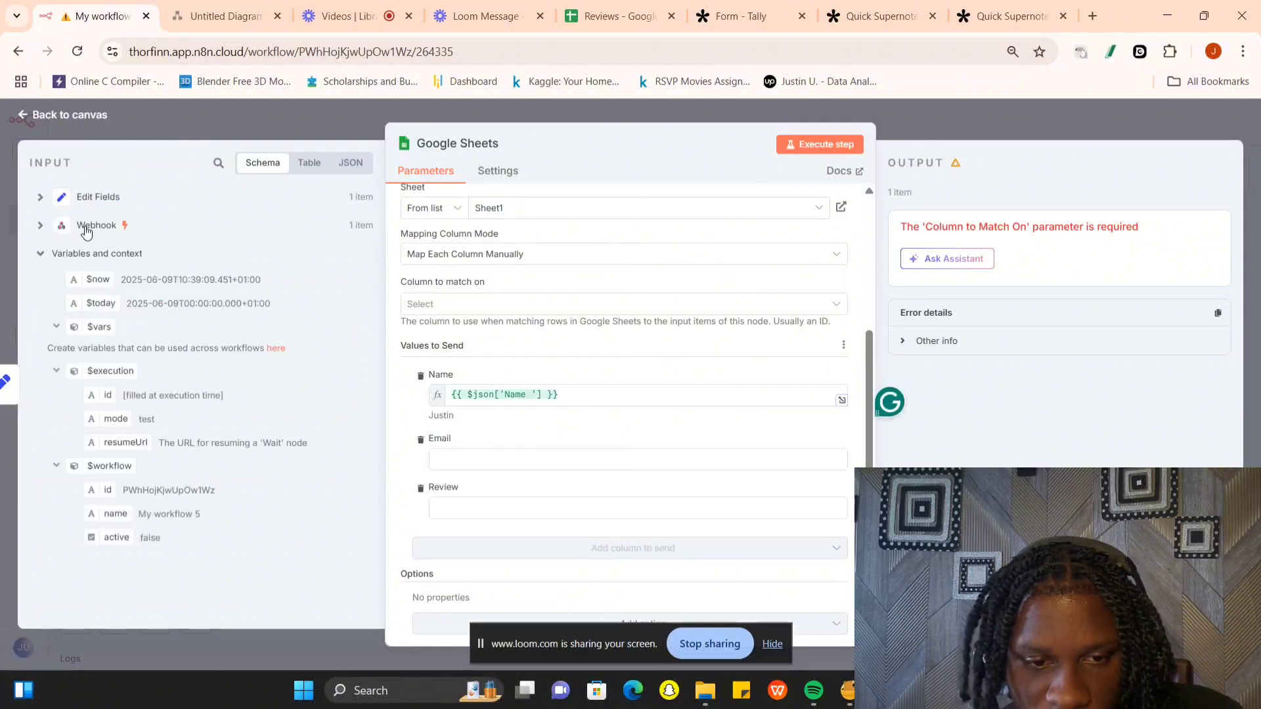
left_click(40, 197)
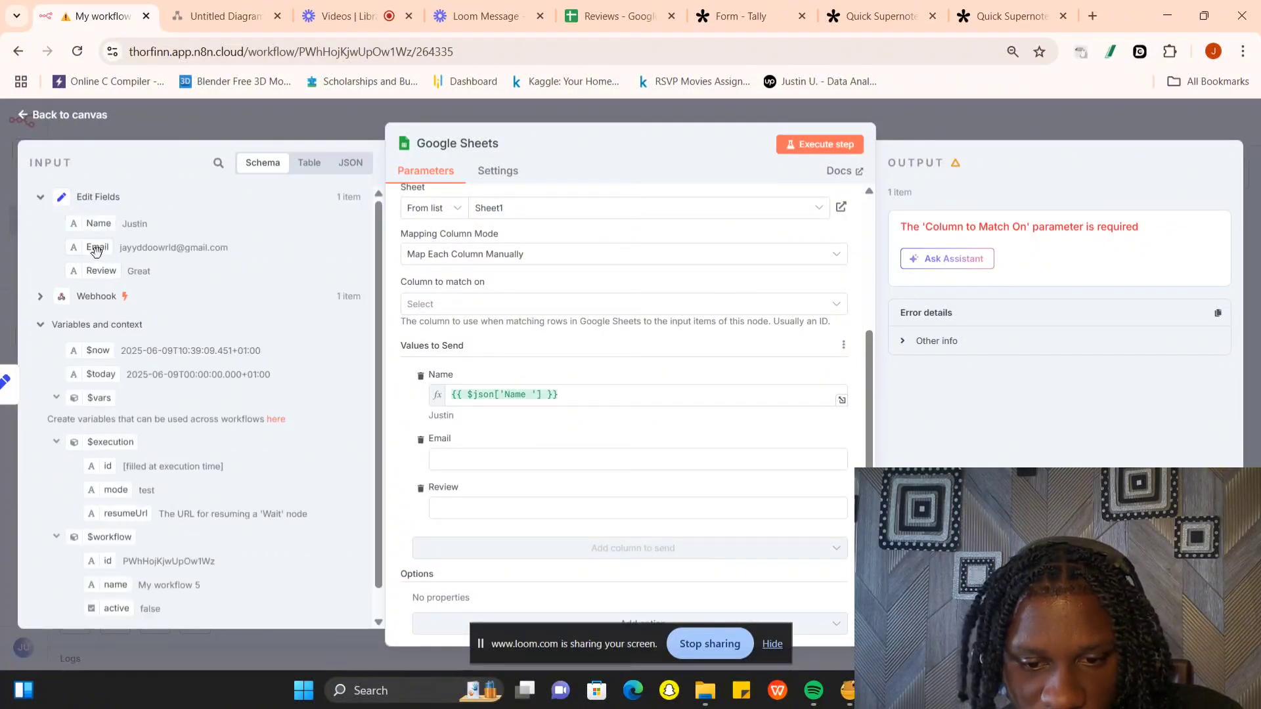
left_click_drag(97, 248, 478, 459)
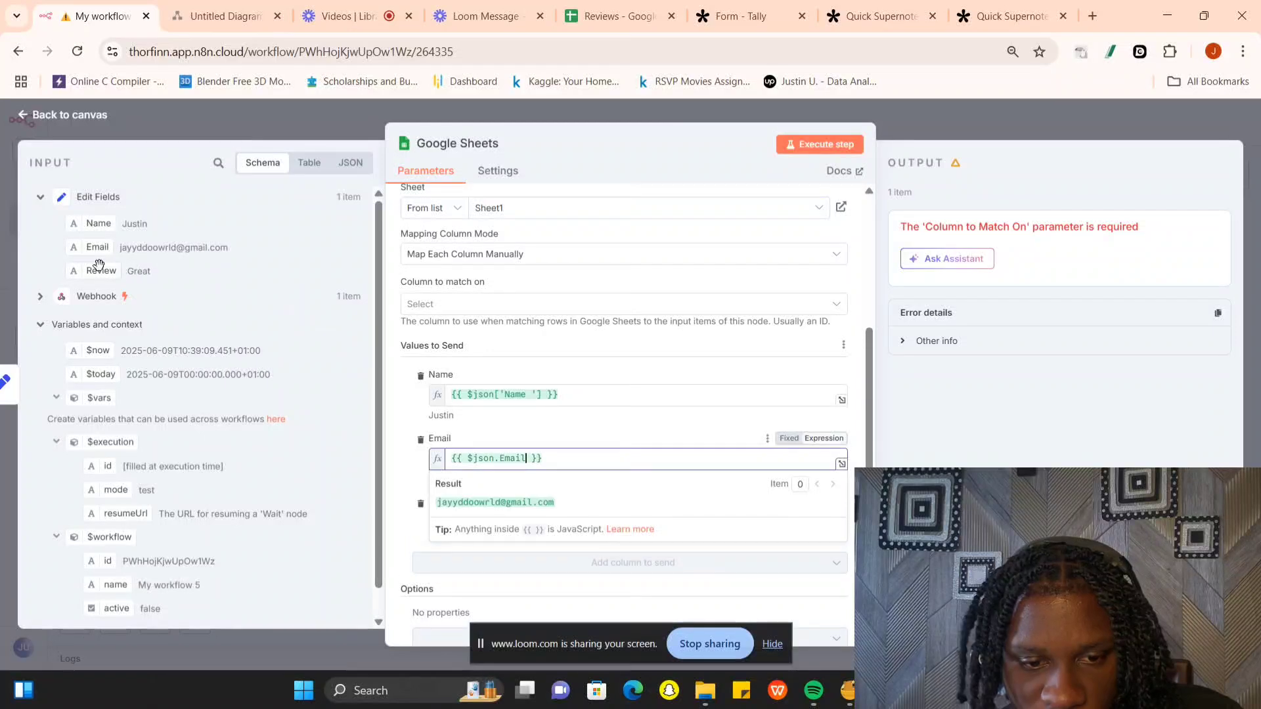
left_click_drag(98, 271, 473, 524)
left_click(804, 152)
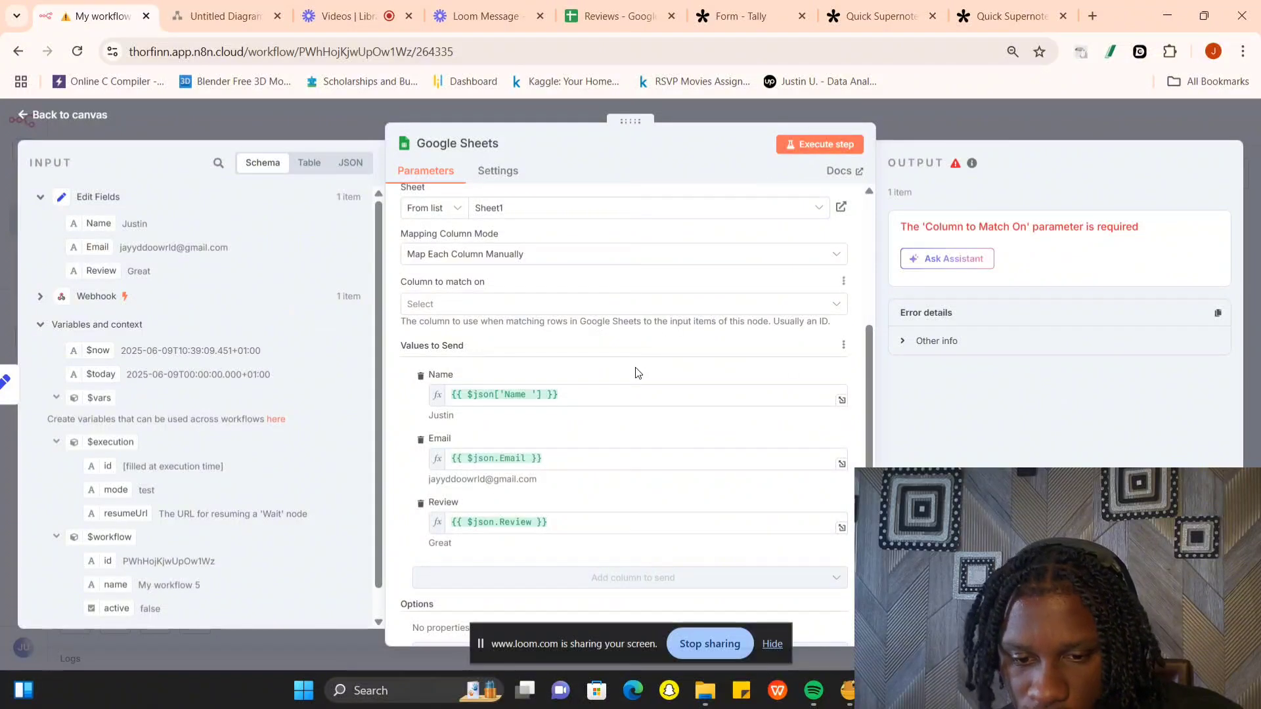
- Set the Google Sheets node's column to match on to Email and execute the node, returning to the canvas
scroll(641, 377, "down", 1)
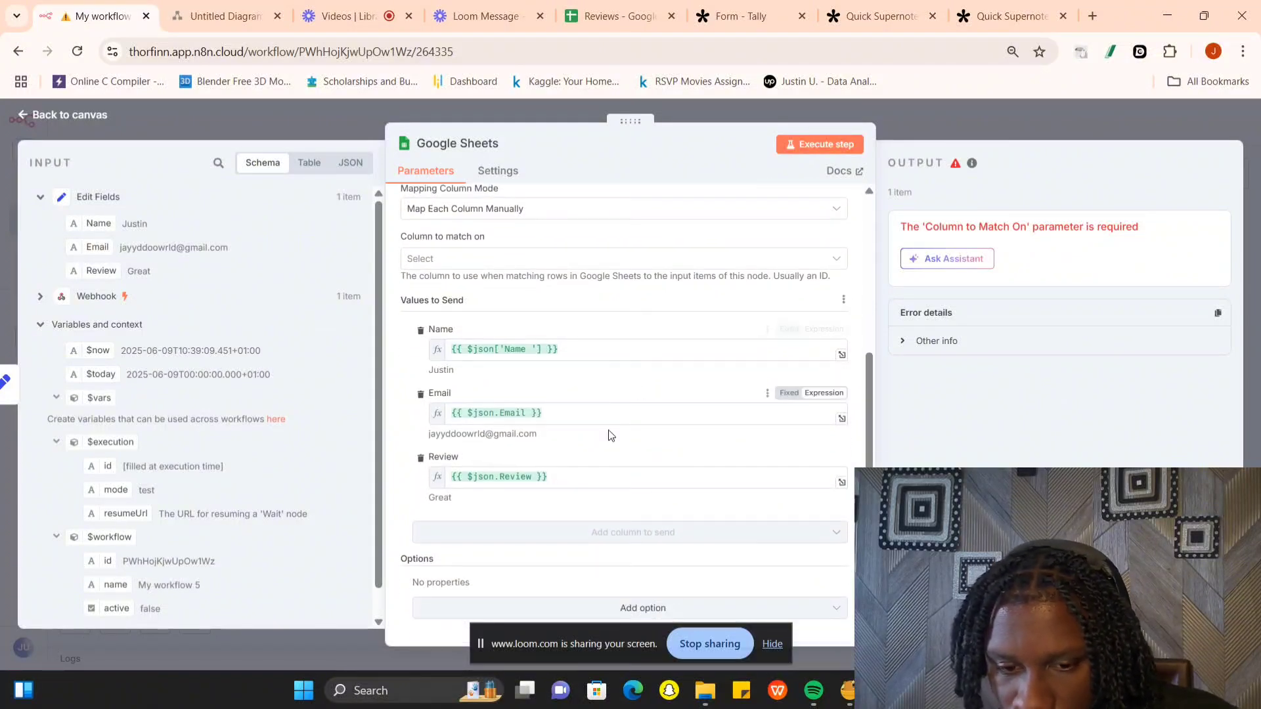
left_click(509, 260)
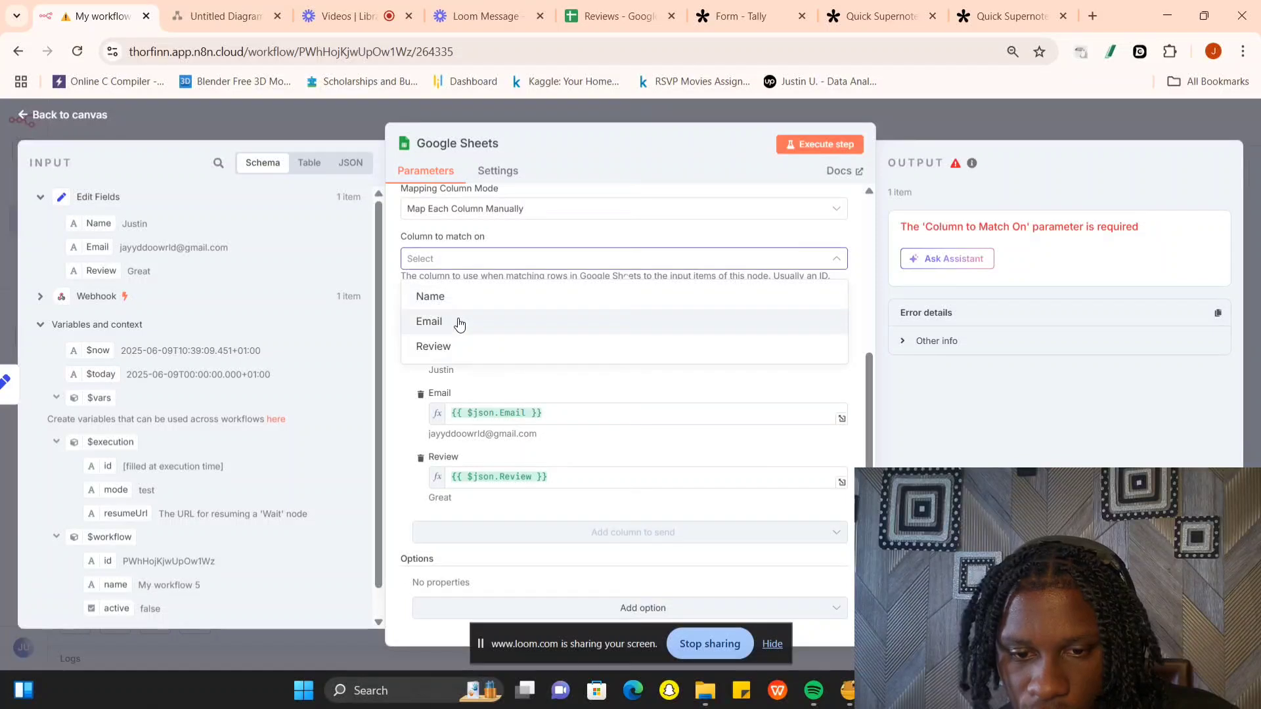
left_click(459, 323)
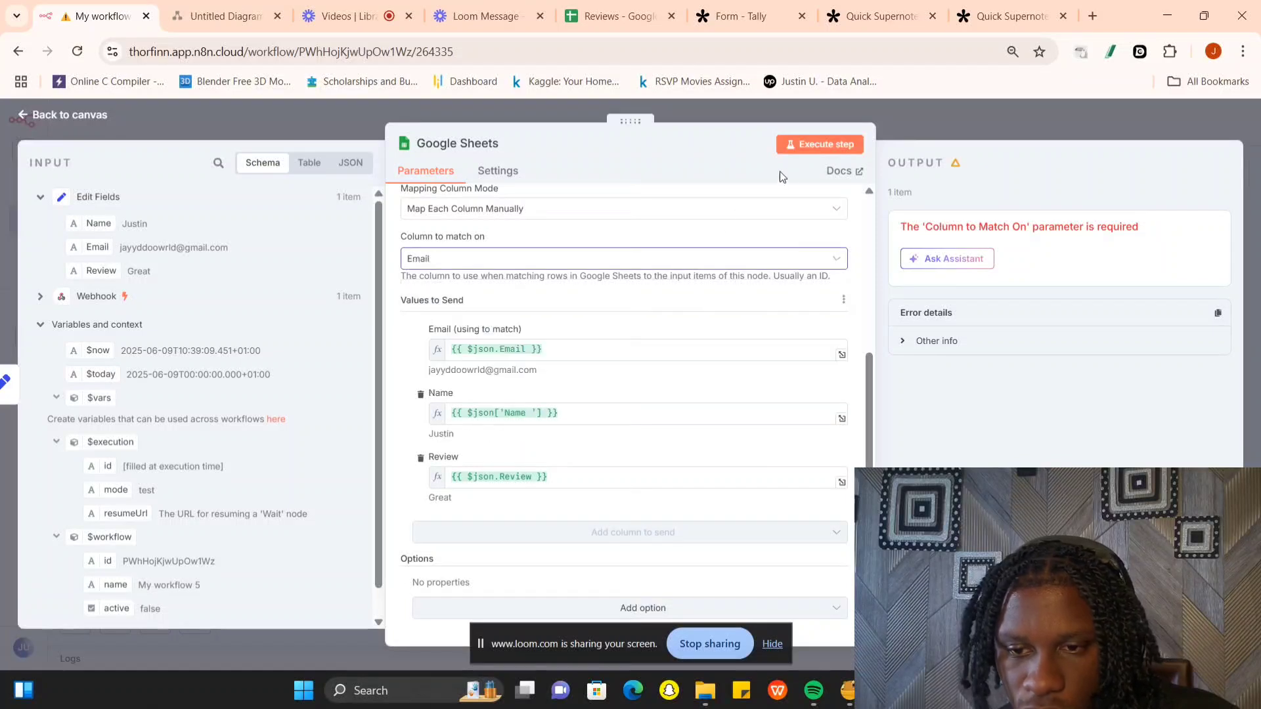
left_click(817, 146)
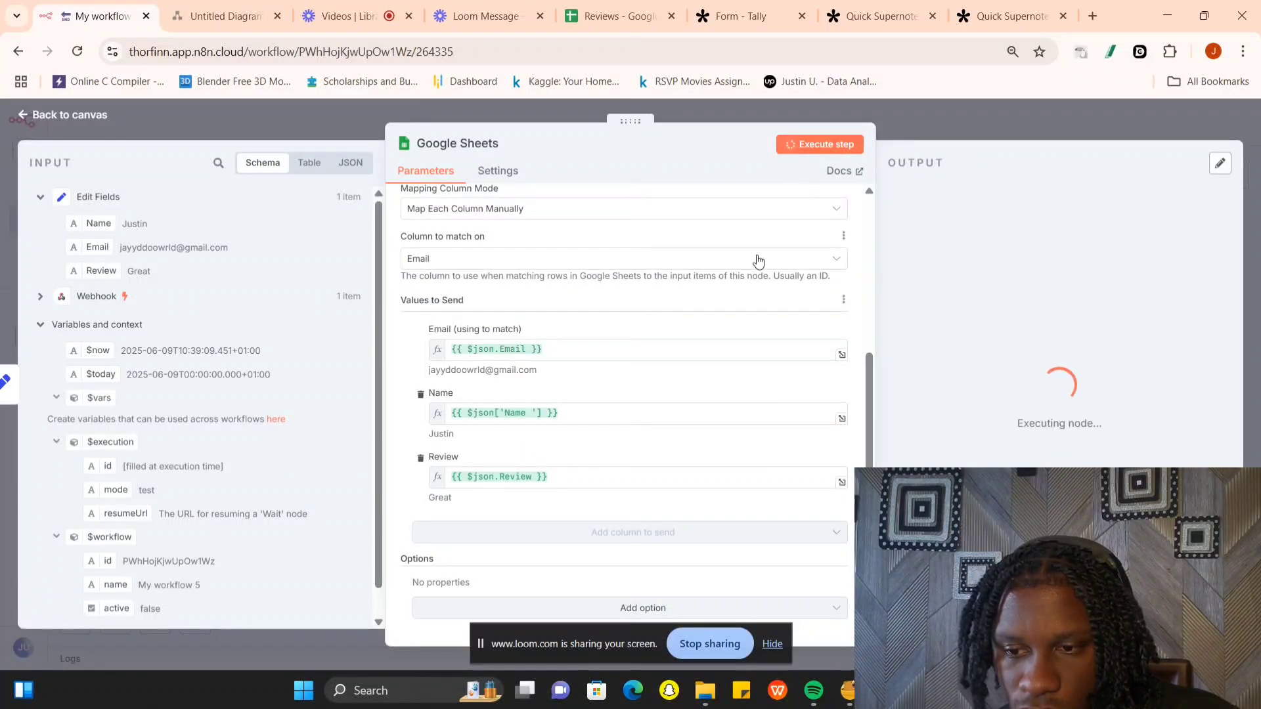
left_click(925, 125)
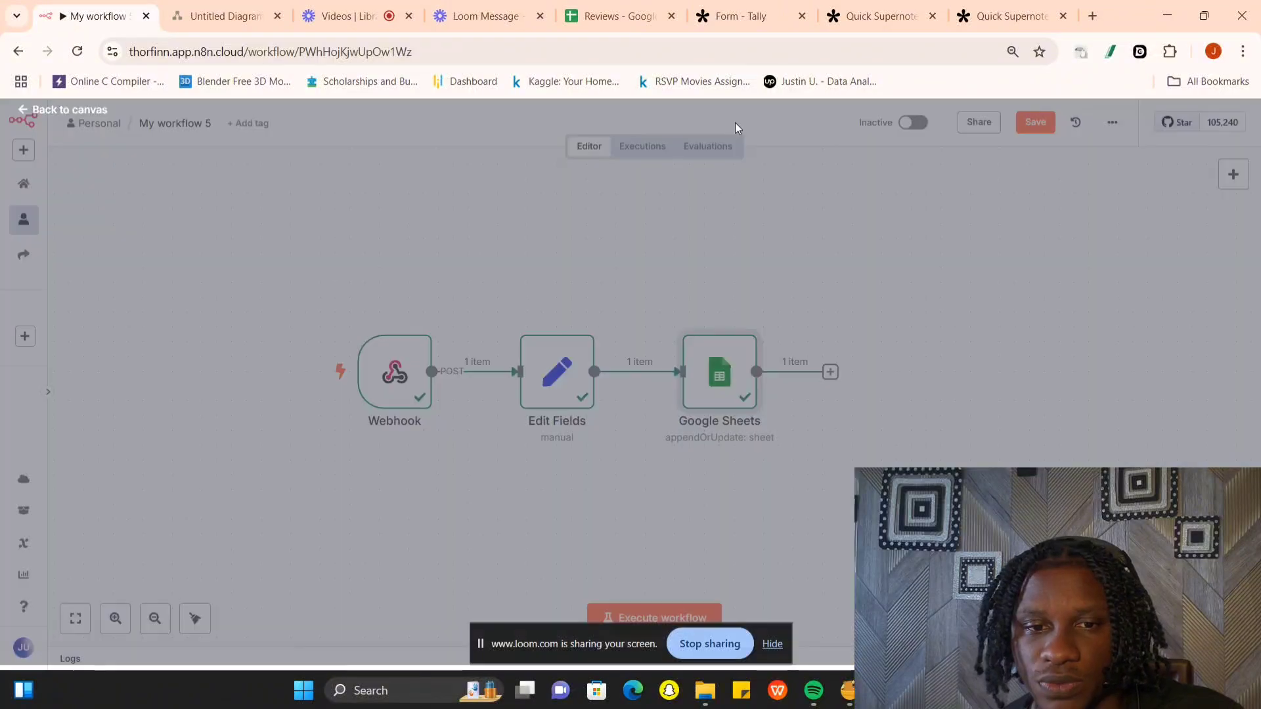
- Switch to the Reviews spreadsheet in Google Sheets and widen column B to fit the full email address
left_click(348, 16)
left_click(580, 19)
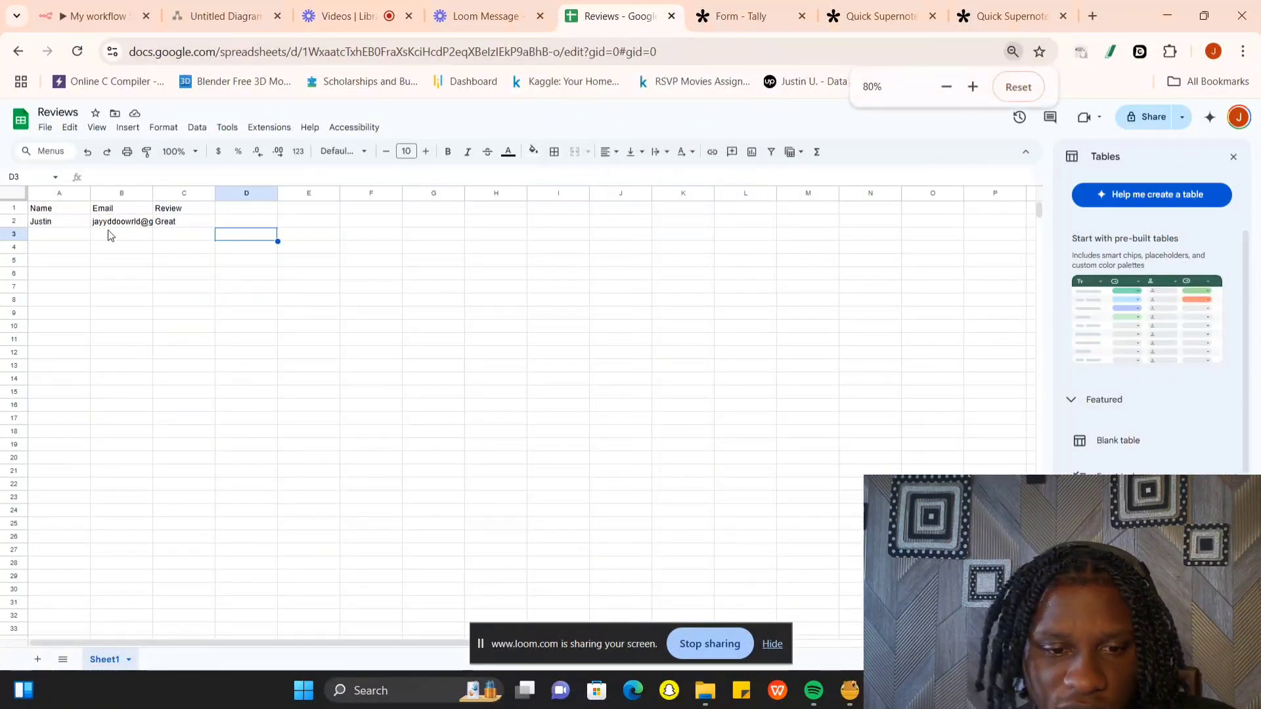
key("ctrl+plus")
key("ctrl+plus")
key("ctrl+plus")
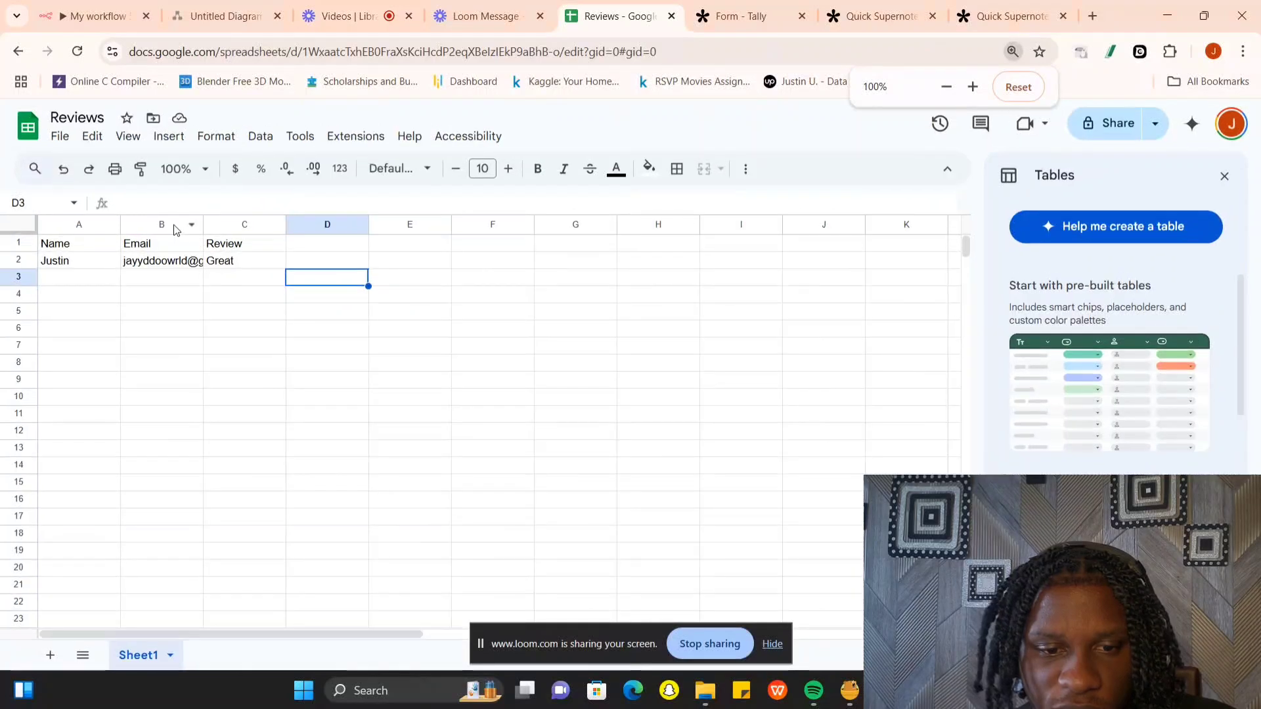
left_click_drag(203, 225, 323, 225)
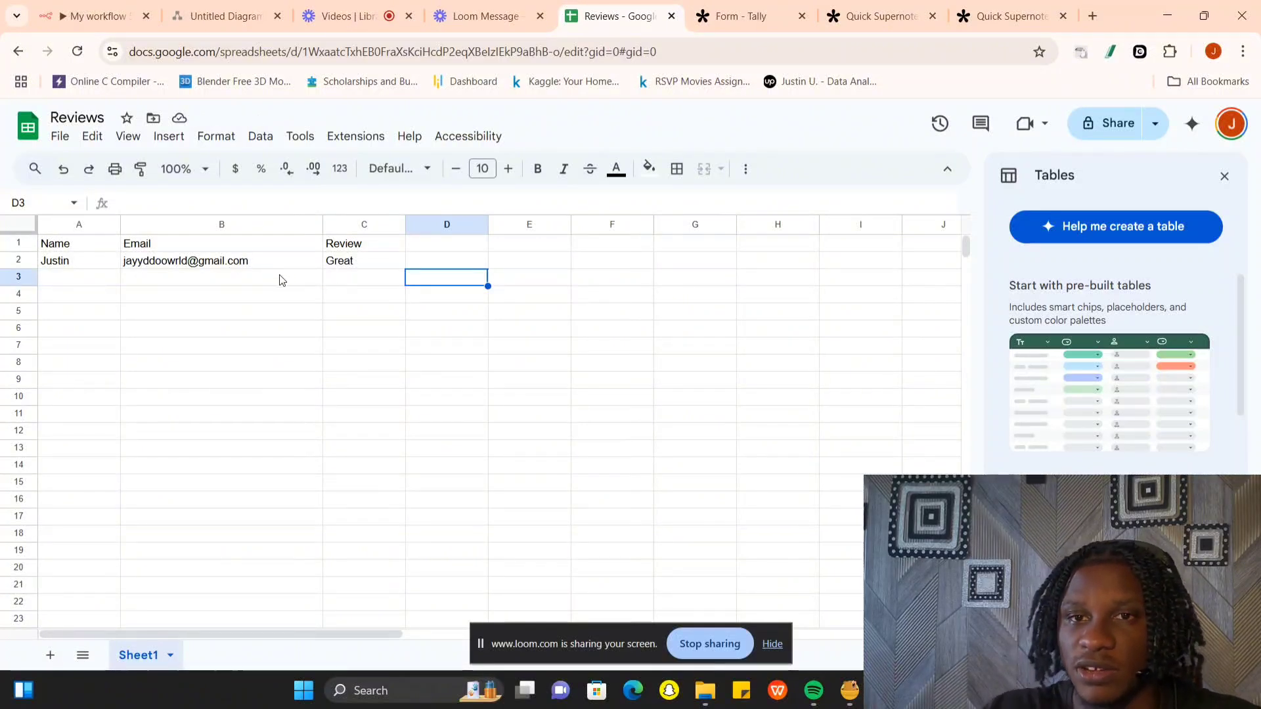
- Review the planned flow in the diagram, and in n8n add a Gmail message-sending node after Google Sheets, keeping the Gmail account credential
left_click(217, 16)
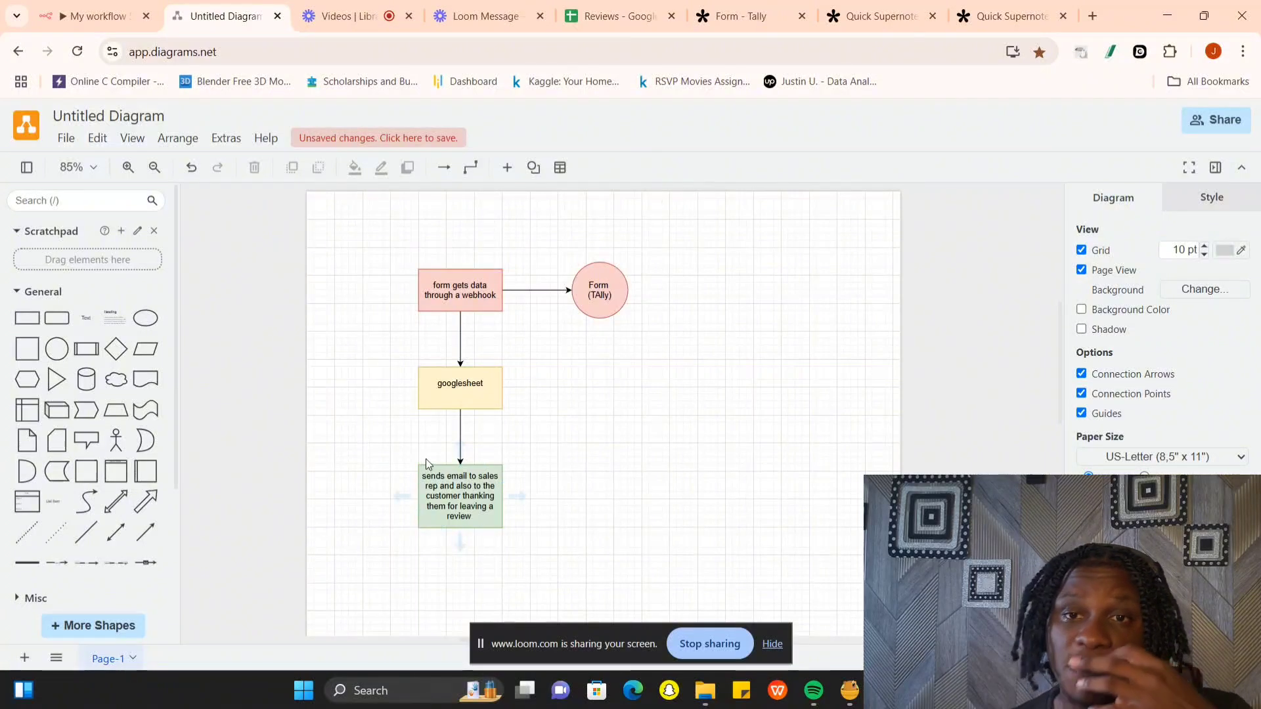
left_click(92, 16)
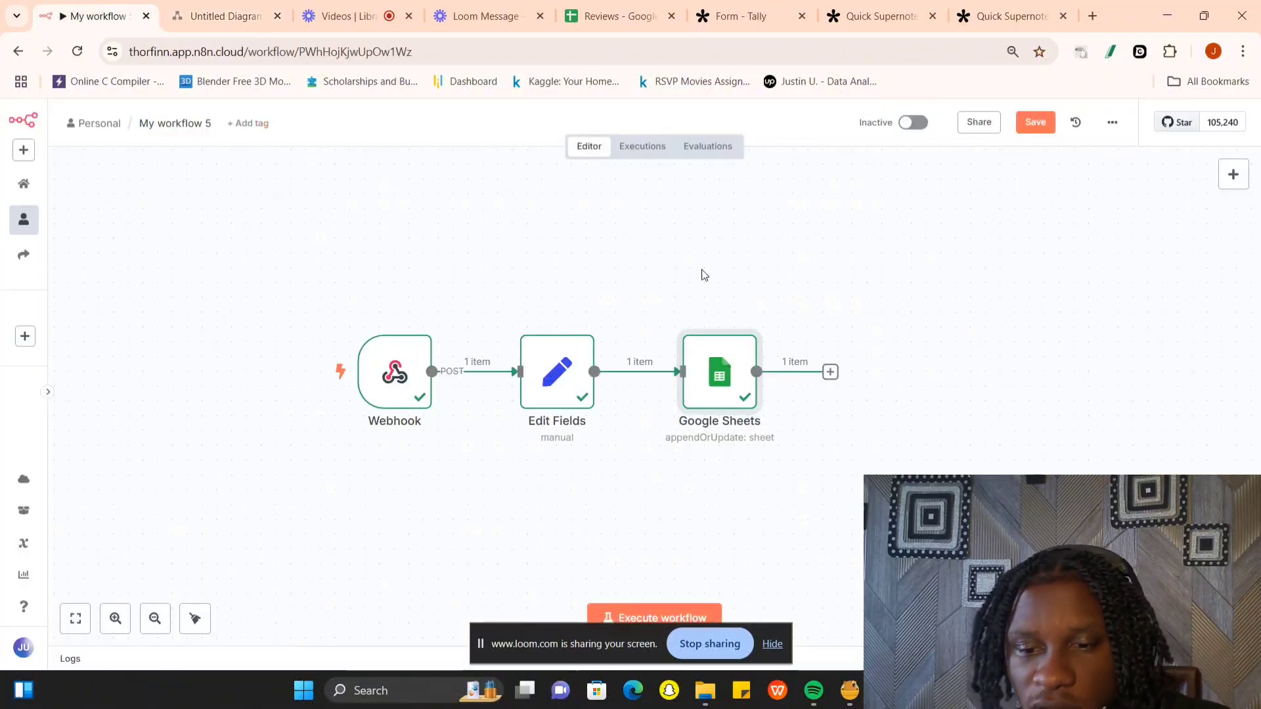
left_click(654, 370)
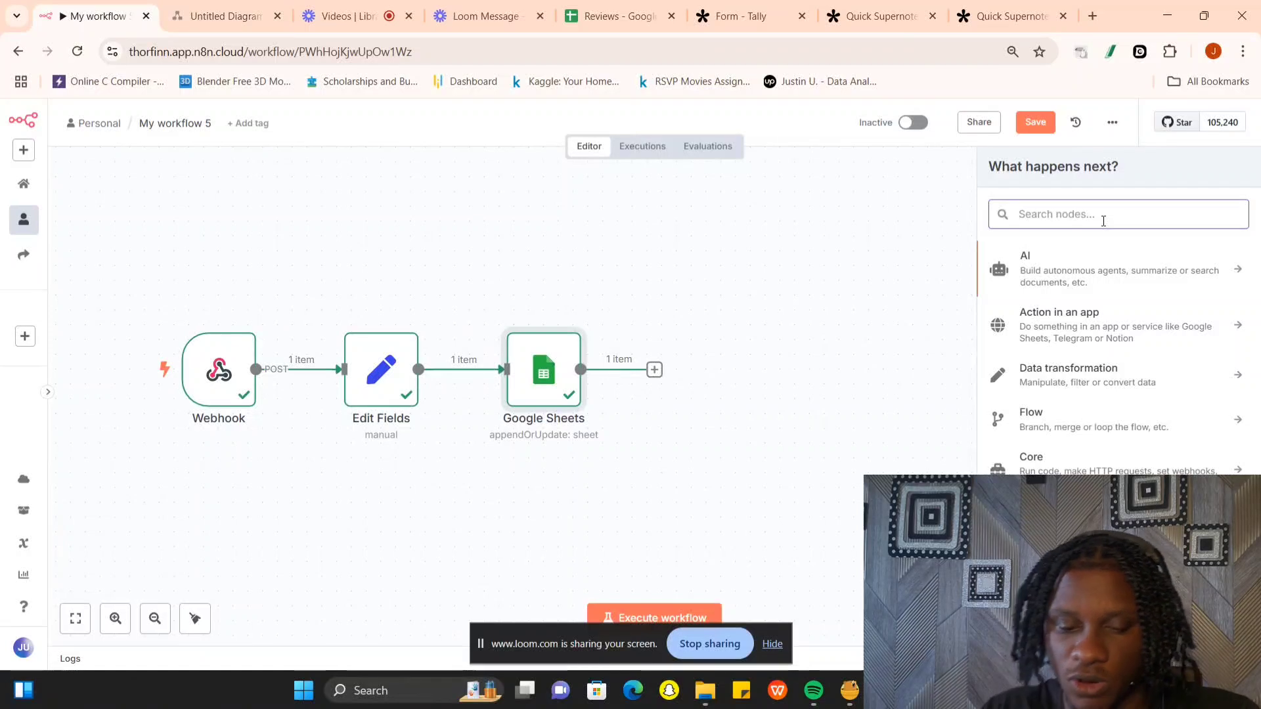
type("gmail")
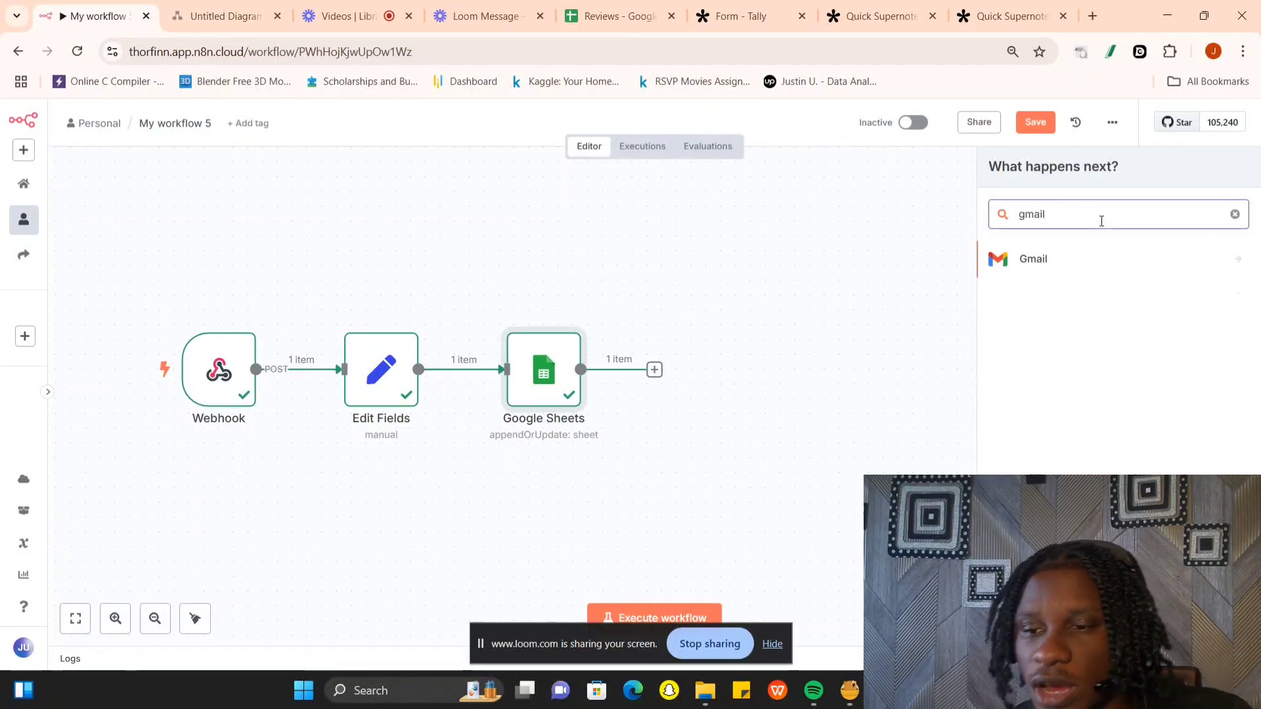
left_click(1121, 270)
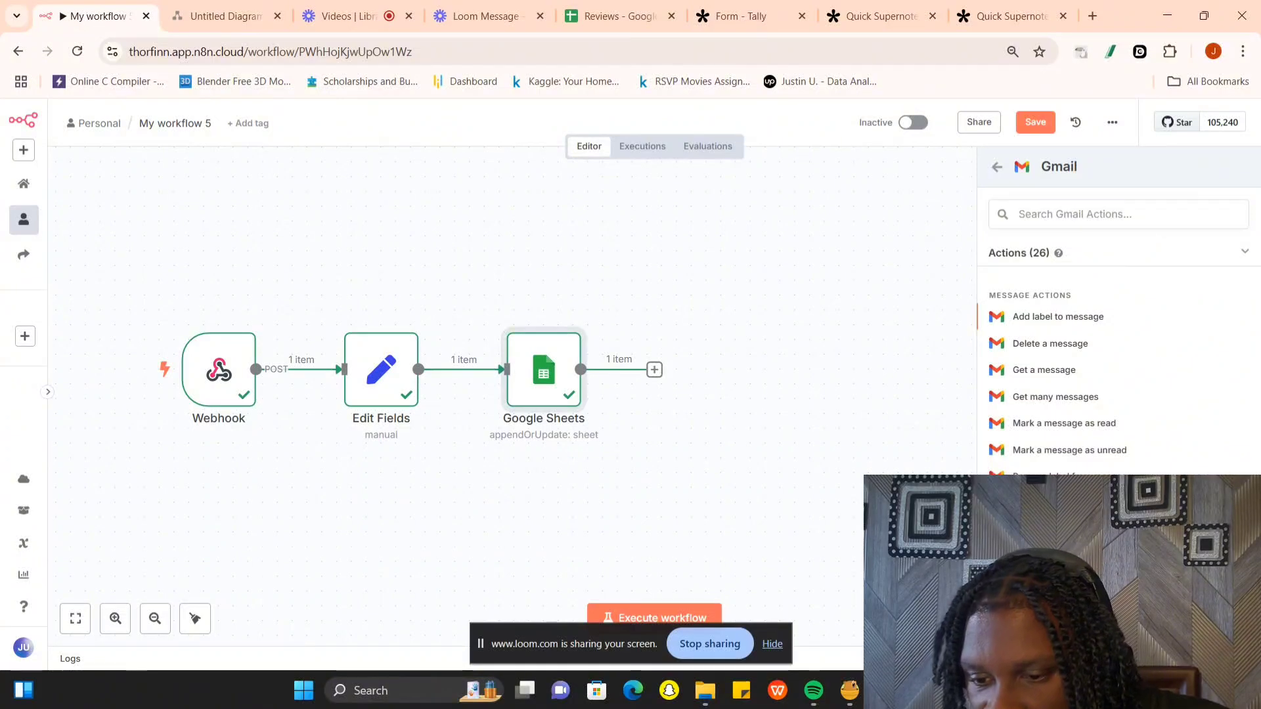
left_click(1047, 530)
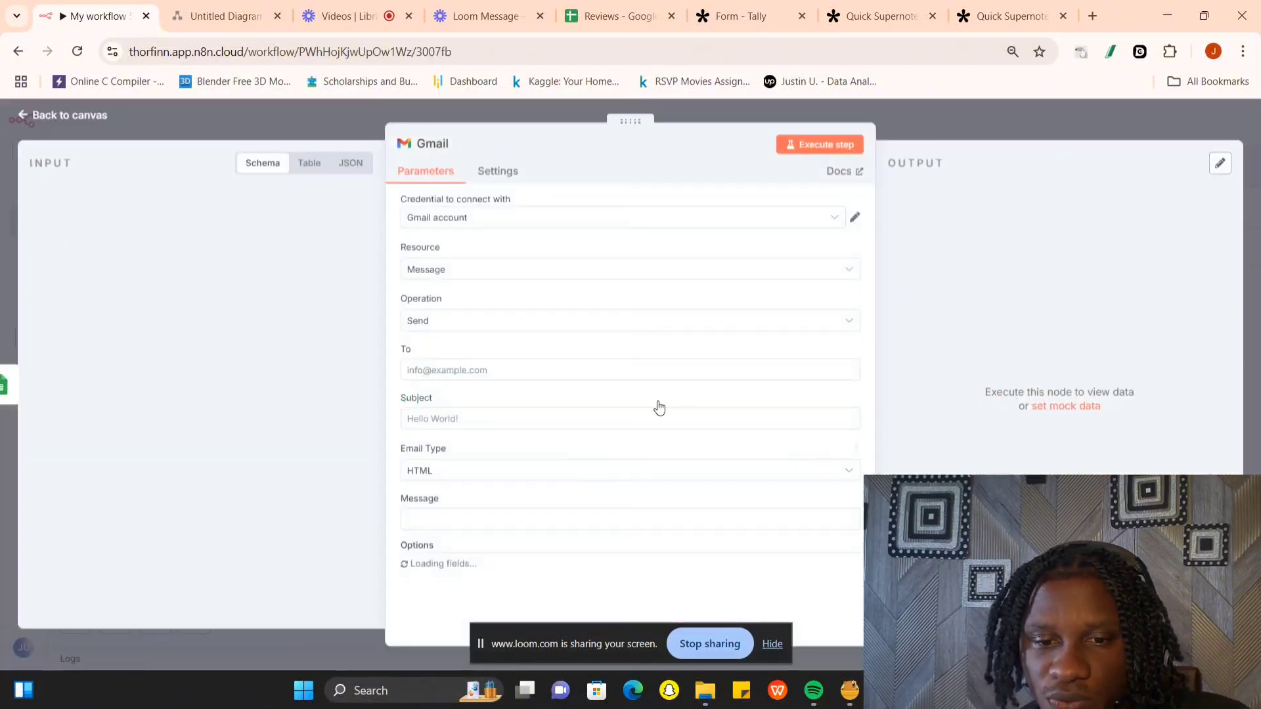
left_click(489, 219)
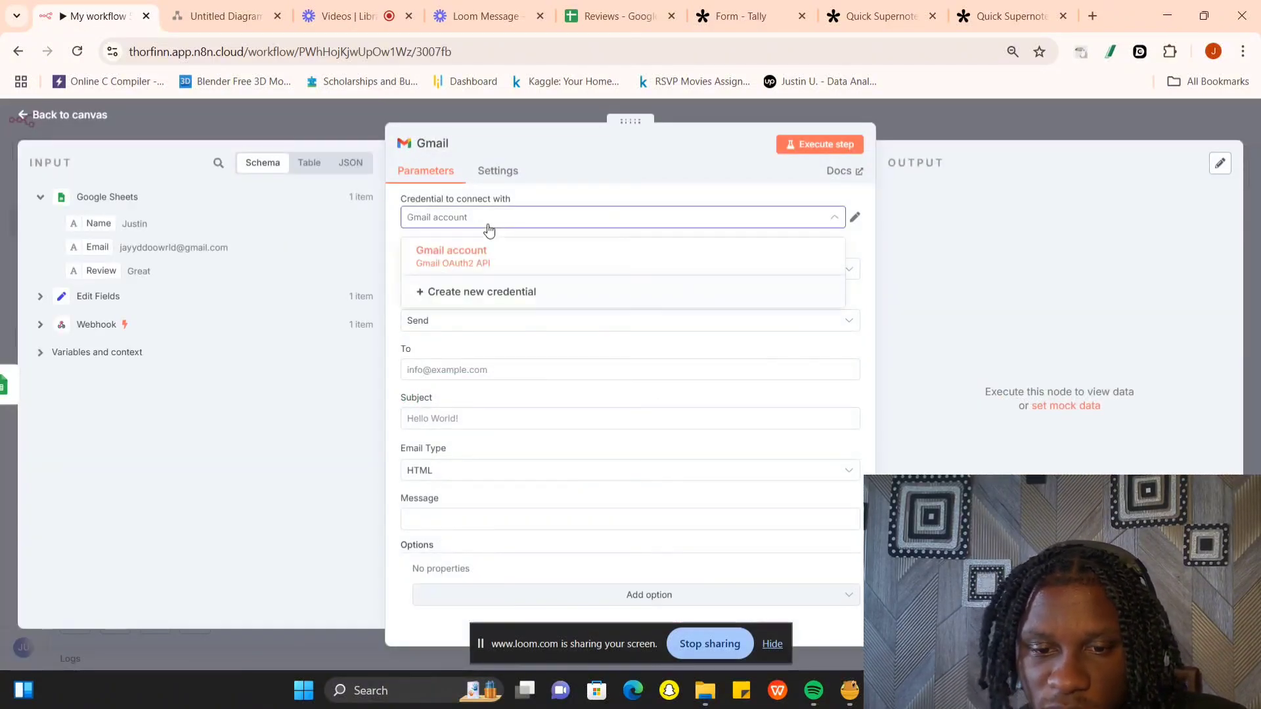
left_click(489, 226)
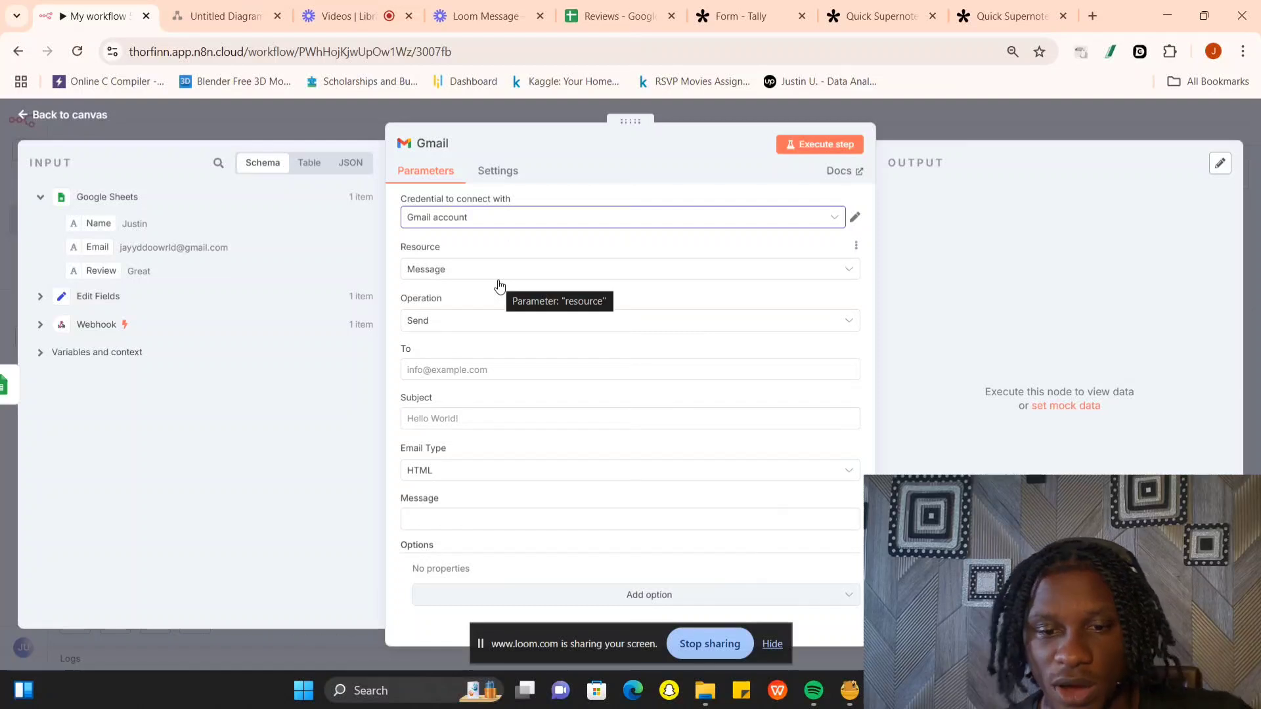
- Set the Gmail node's recipient to the Email field from Google Sheets and its subject to "Customer review"
left_click(489, 372)
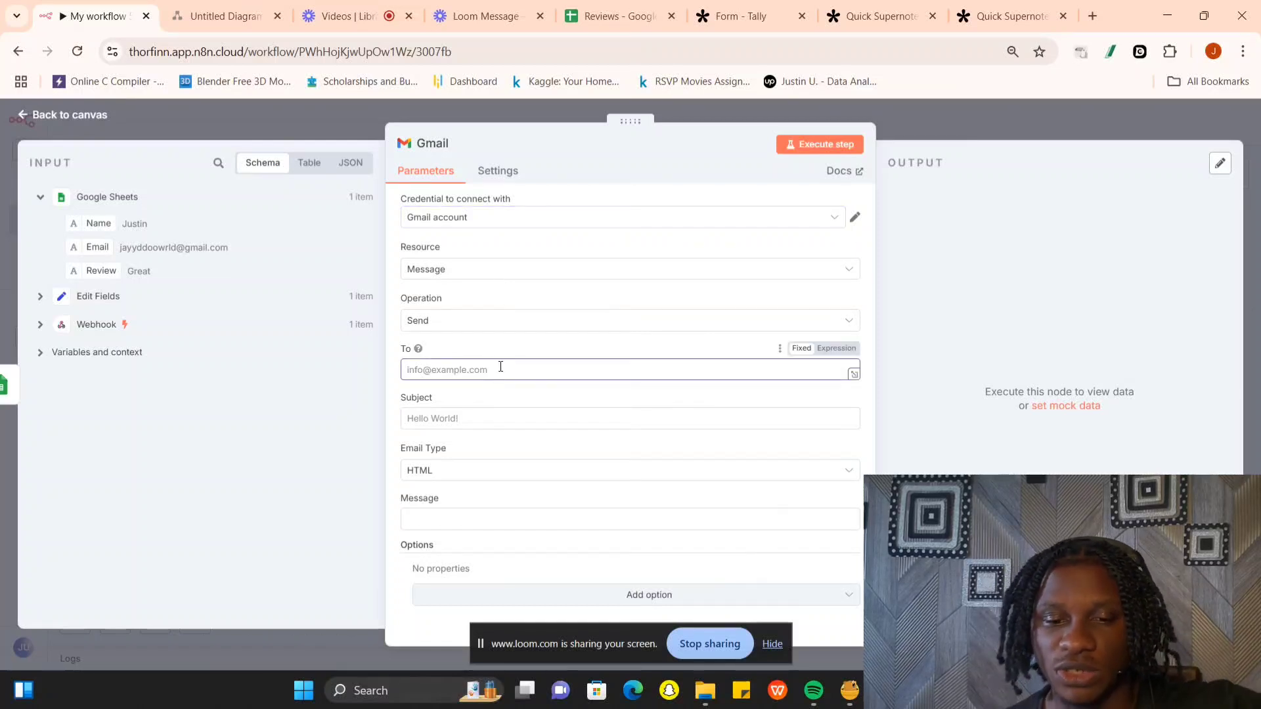
left_click_drag(103, 247, 424, 370)
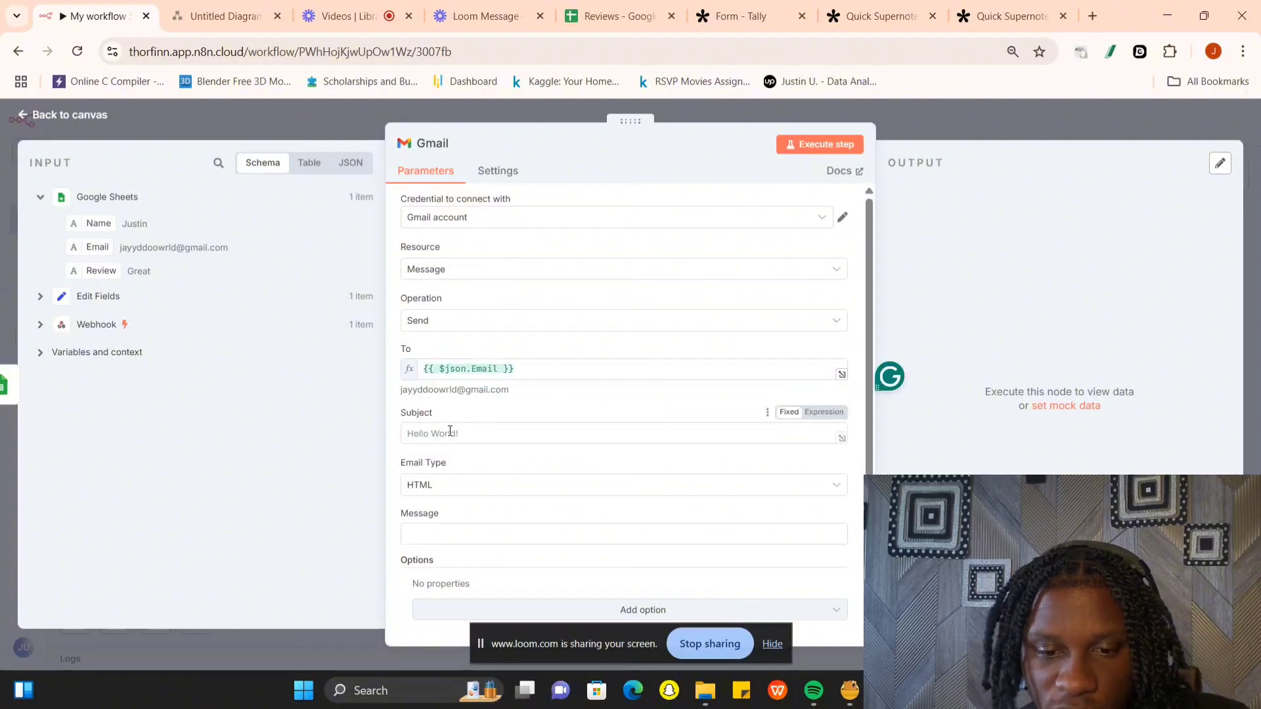
left_click(449, 432)
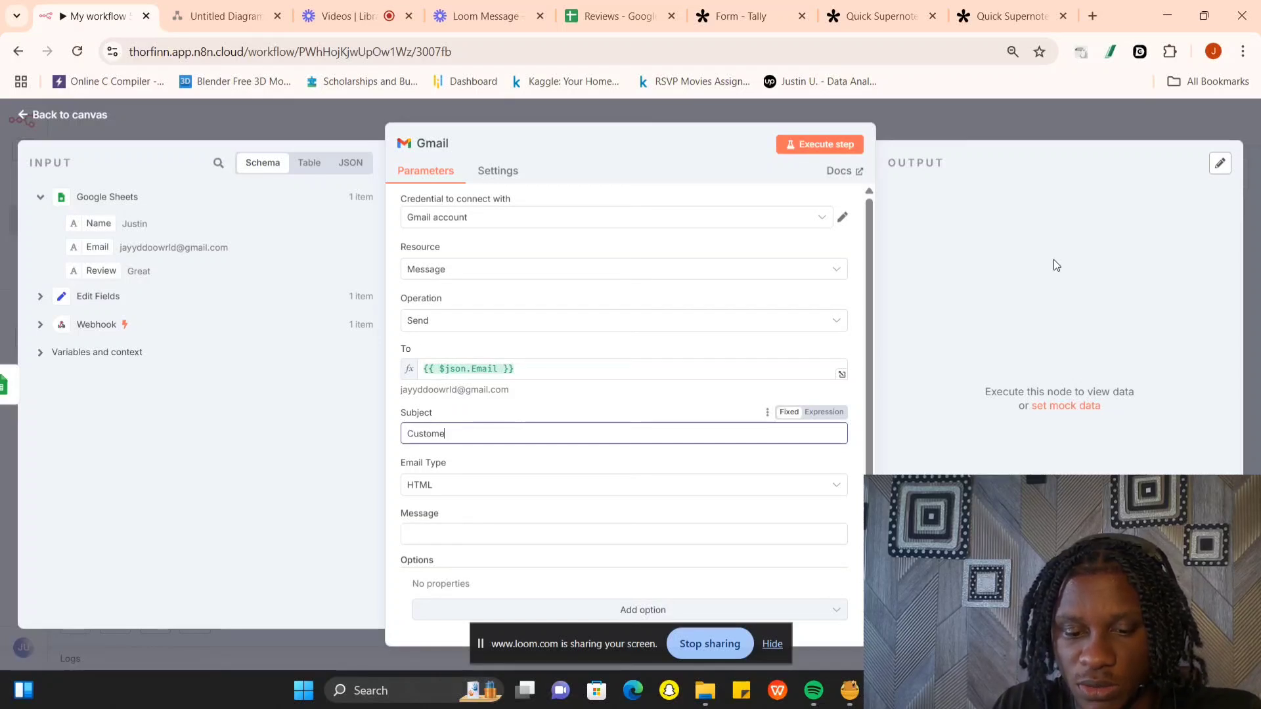
type("Customer revi")
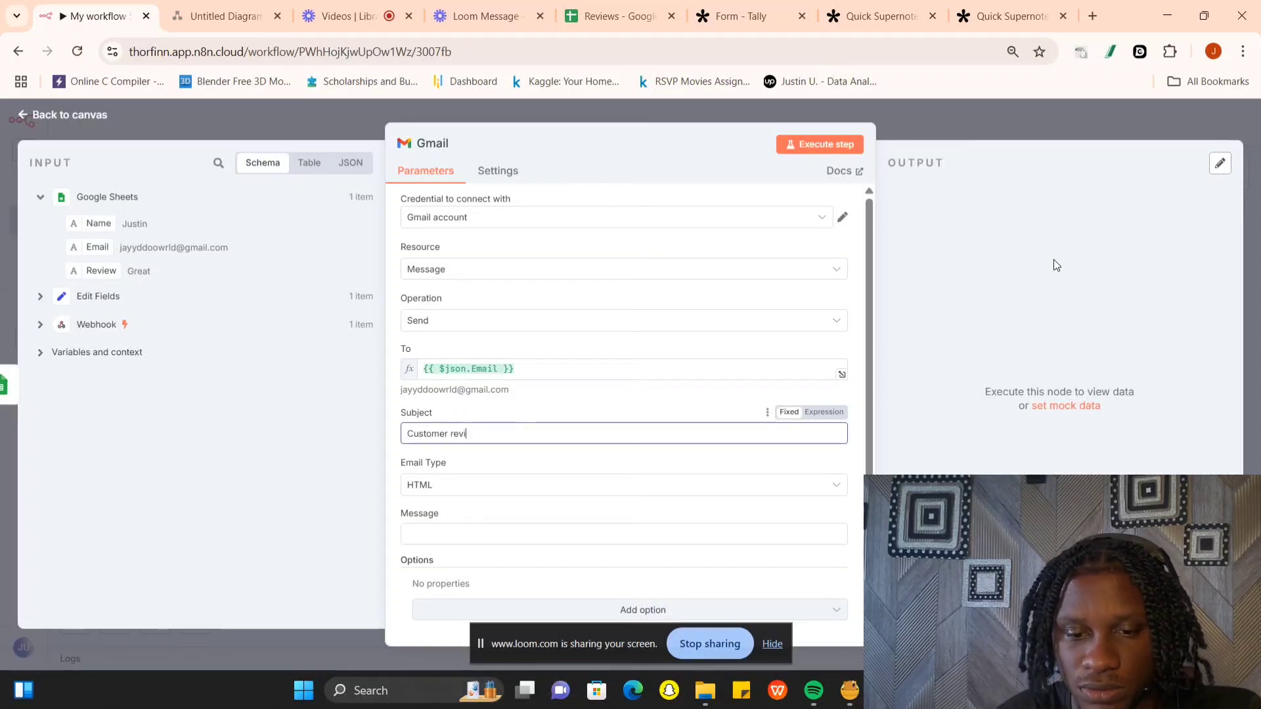
type("ew")
- Set the Gmail node's message to the Review field from Google Sheets and execute the node, returning to the canvas
left_click(492, 536)
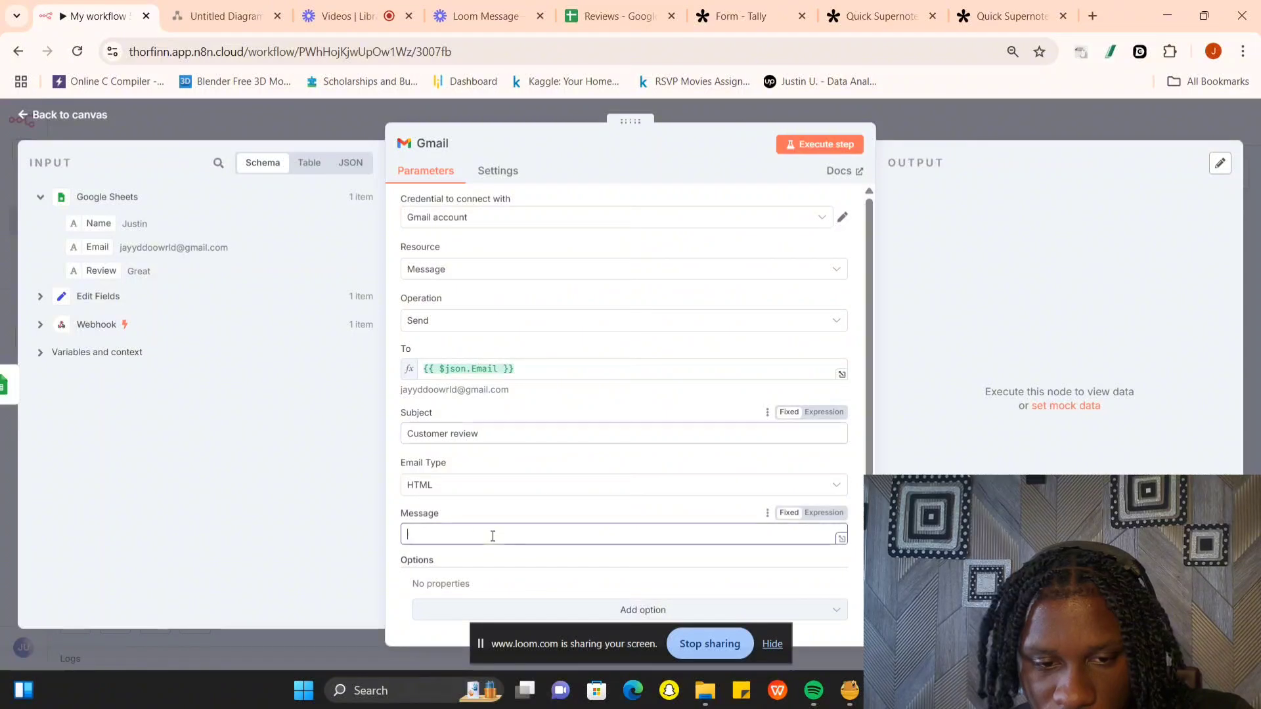
left_click_drag(90, 270, 442, 540)
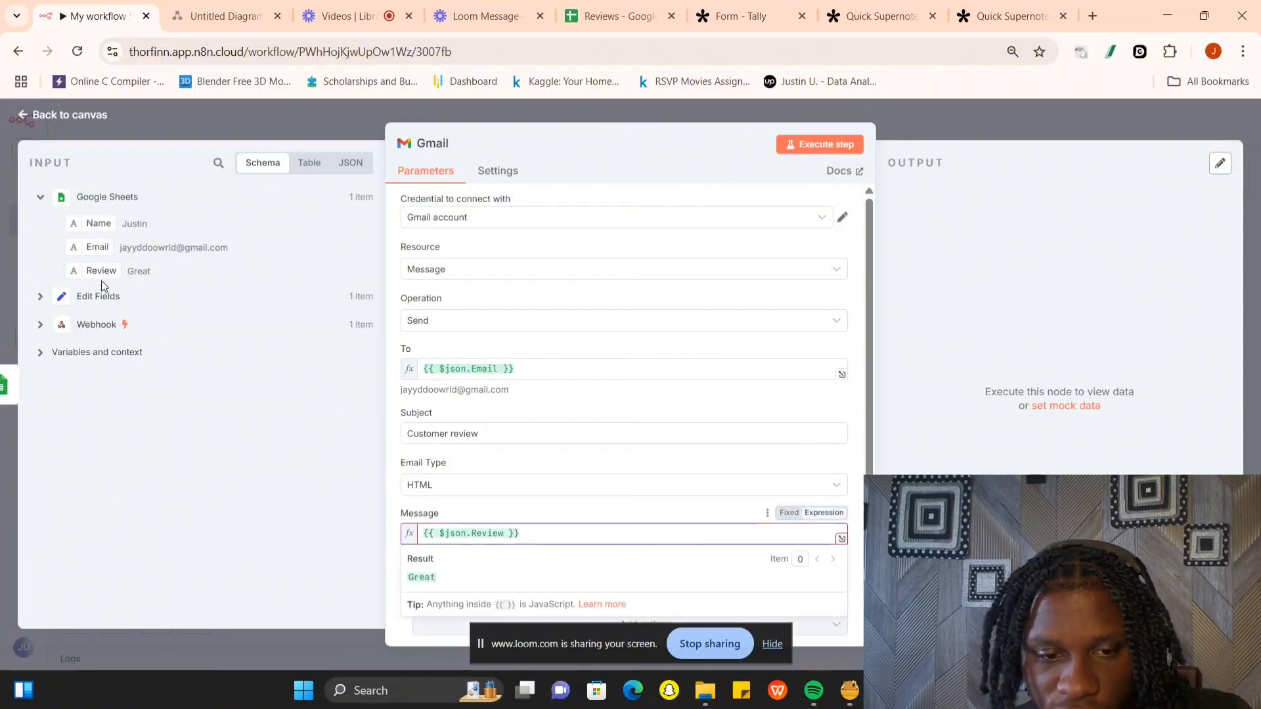
left_click(537, 512)
scroll(486, 456, "down", 1)
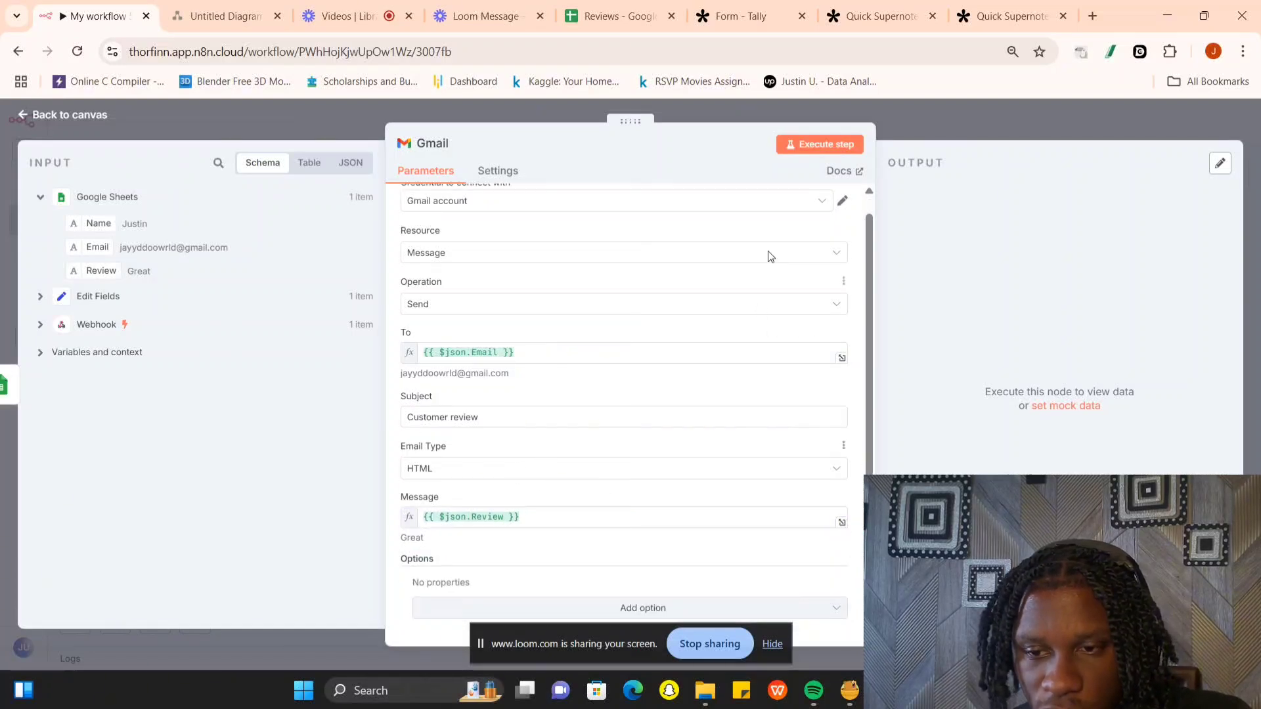
left_click(810, 146)
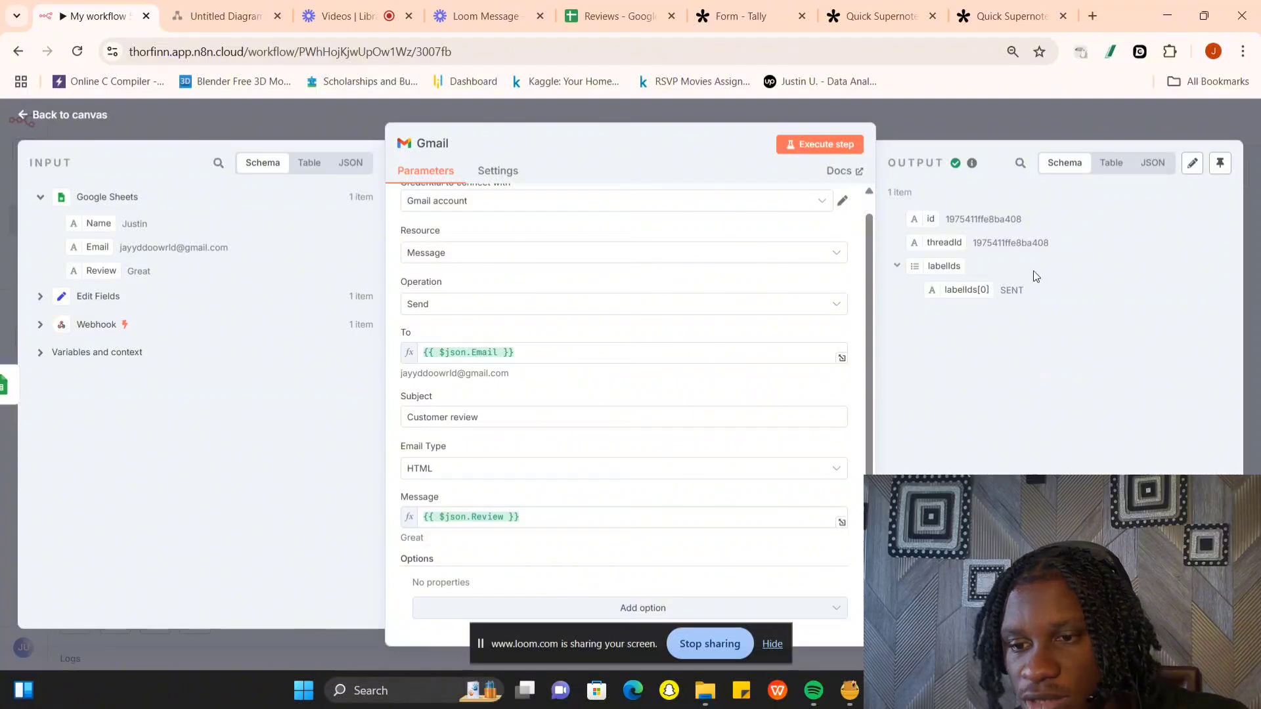
left_click(1003, 124)
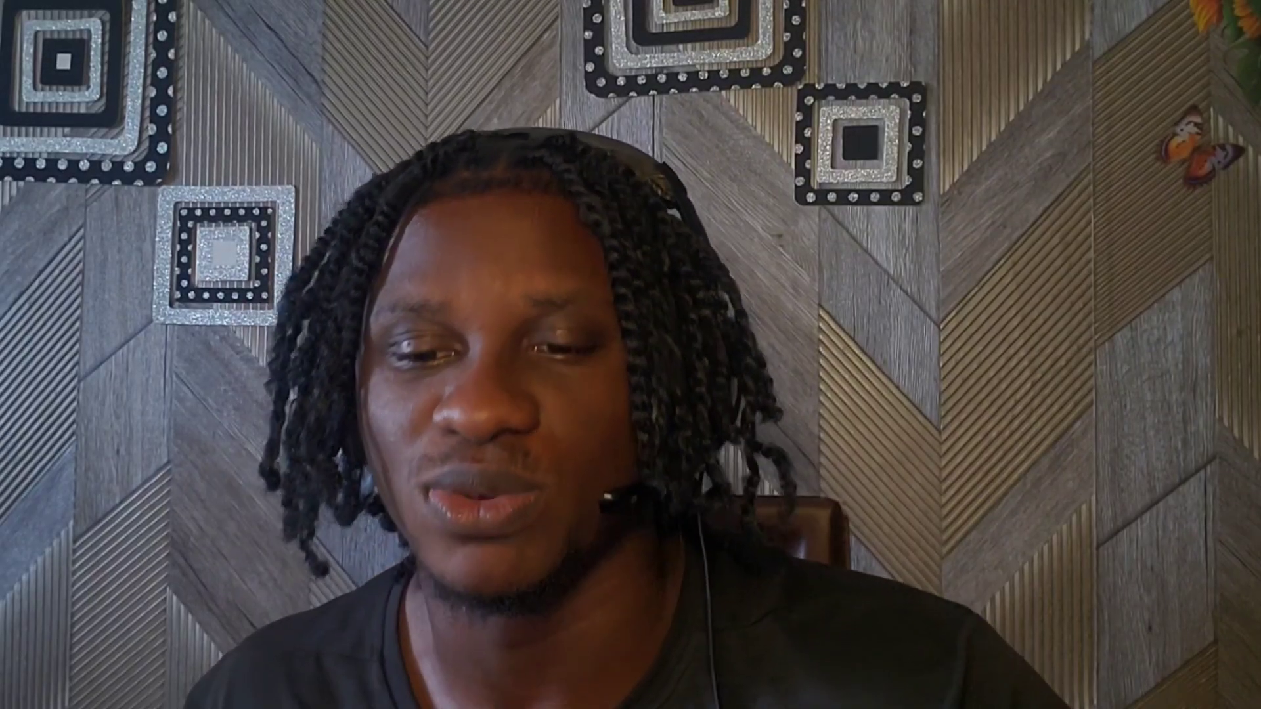